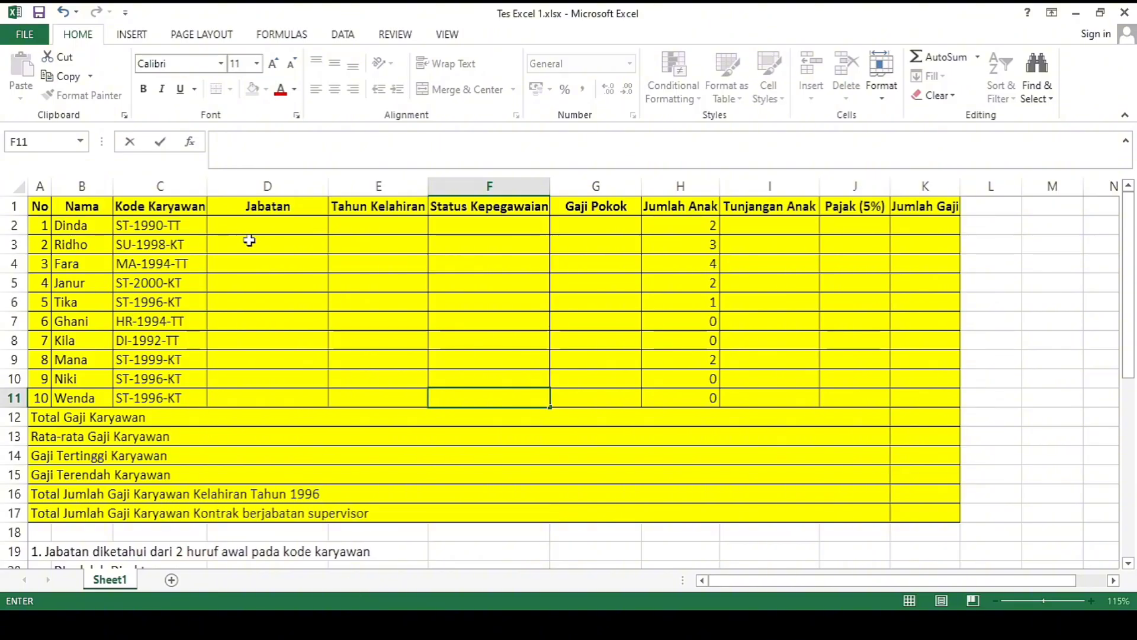
Step: Examine the rules below the table for how Jabatan is derived from the employee code
click(274, 227)
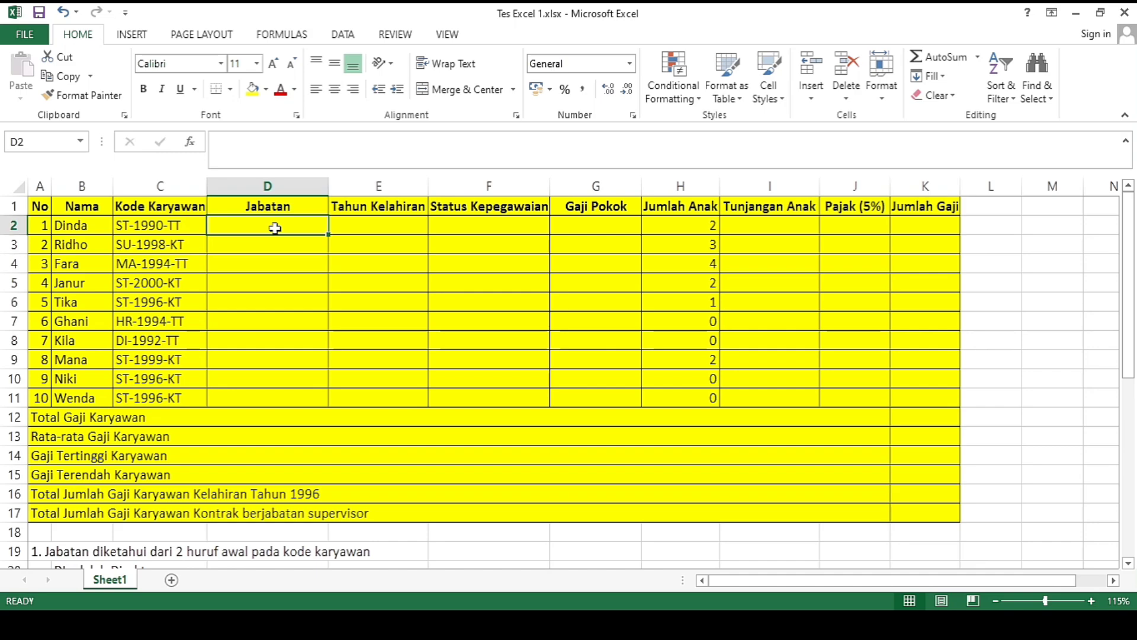
key(Down)
key(Down)
key(Down)
key(Down)
key(Down)
key(Down)
key(Down)
key(Down)
key(Down)
key(Down)
key(Down)
key(Down)
key(Down)
key(Down)
key(Down)
key(Down)
key(Down)
key(Down)
key(Down)
key(Down)
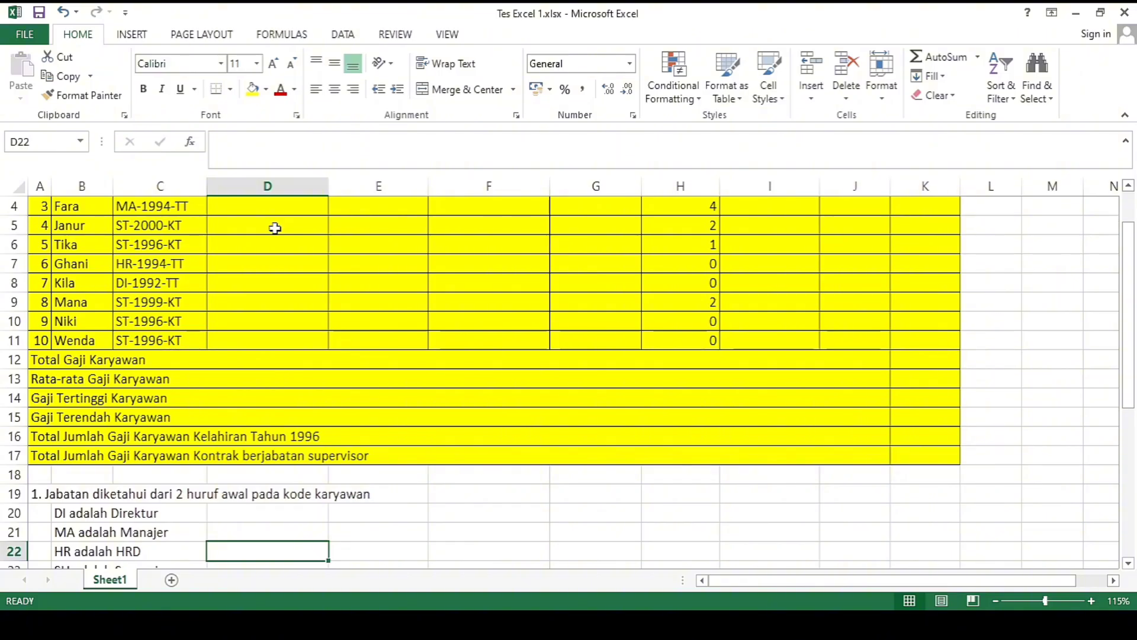
key(Down)
key(Down)
key(Down)
key(Down)
key(Down)
key(Down)
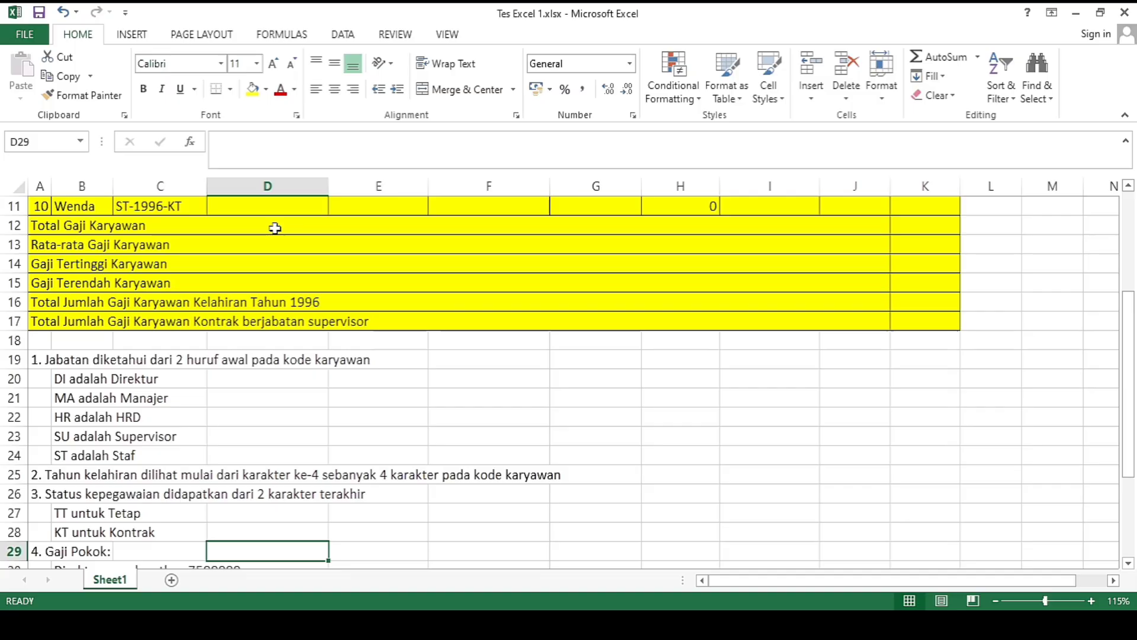
key(Up)
key(Up)
key(Up)
key(Up)
key(Up)
key(Up)
key(Up)
key(Up)
key(Up)
key(Up)
key(Up)
key(Up)
key(Up)
key(Up)
key(Up)
key(Up)
key(Up)
key(Up)
key(Up)
key(Up)
key(Down)
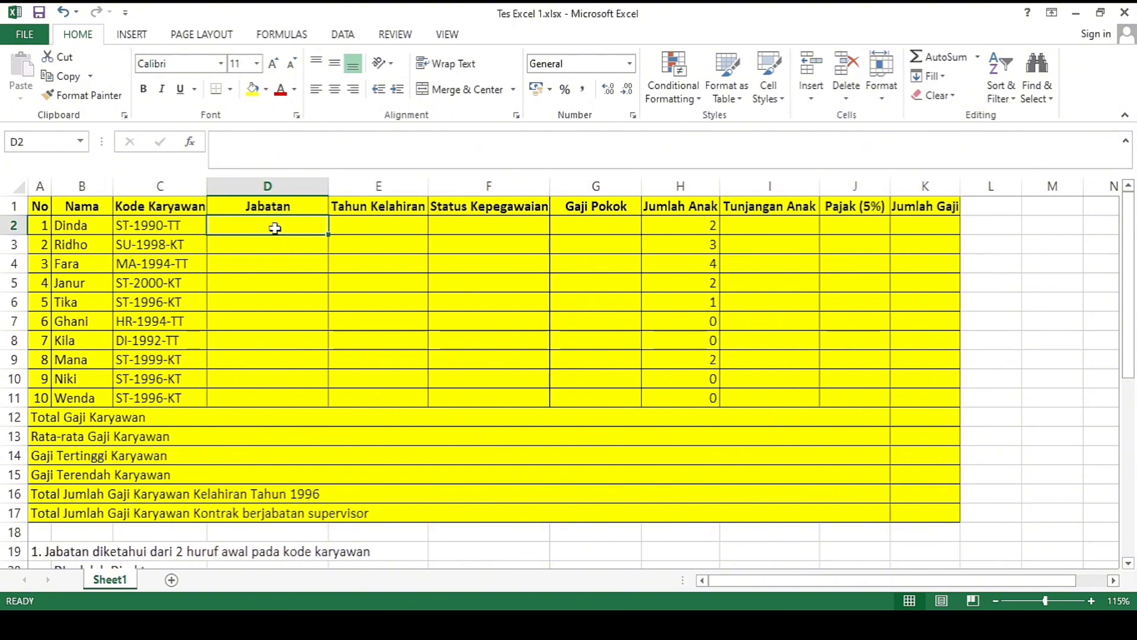
Step: Begin an IF formula in D2 that returns "DIREKTUR" when LEFT(C2;2) equals "DI"
text(=)
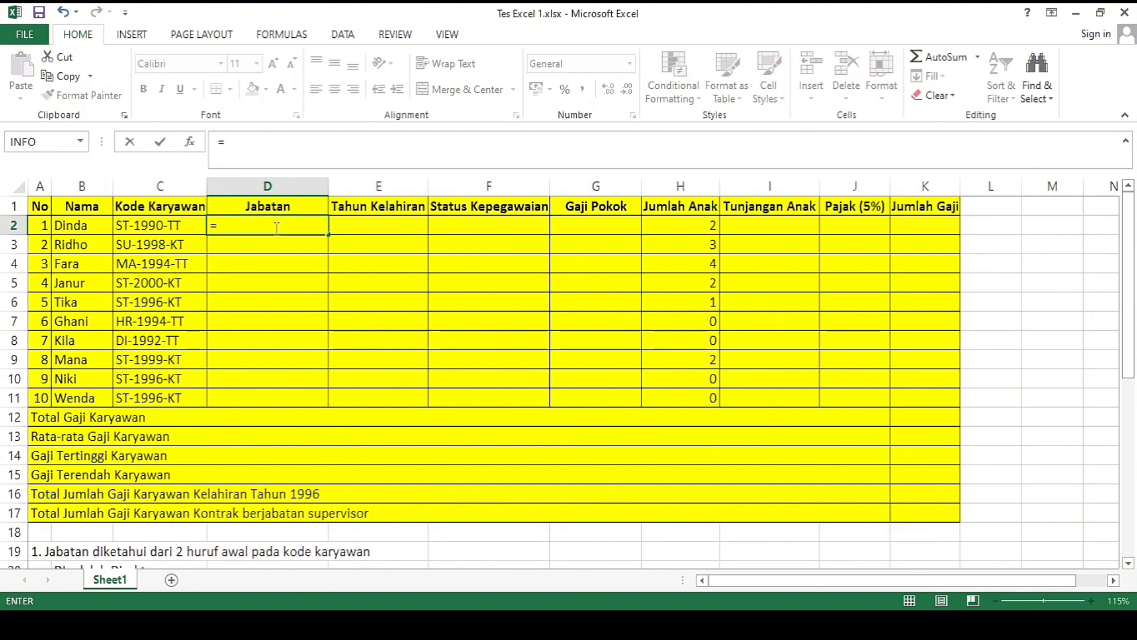
text(if)
text(()
text(LE)
key(BackSpace)
text(EFT)
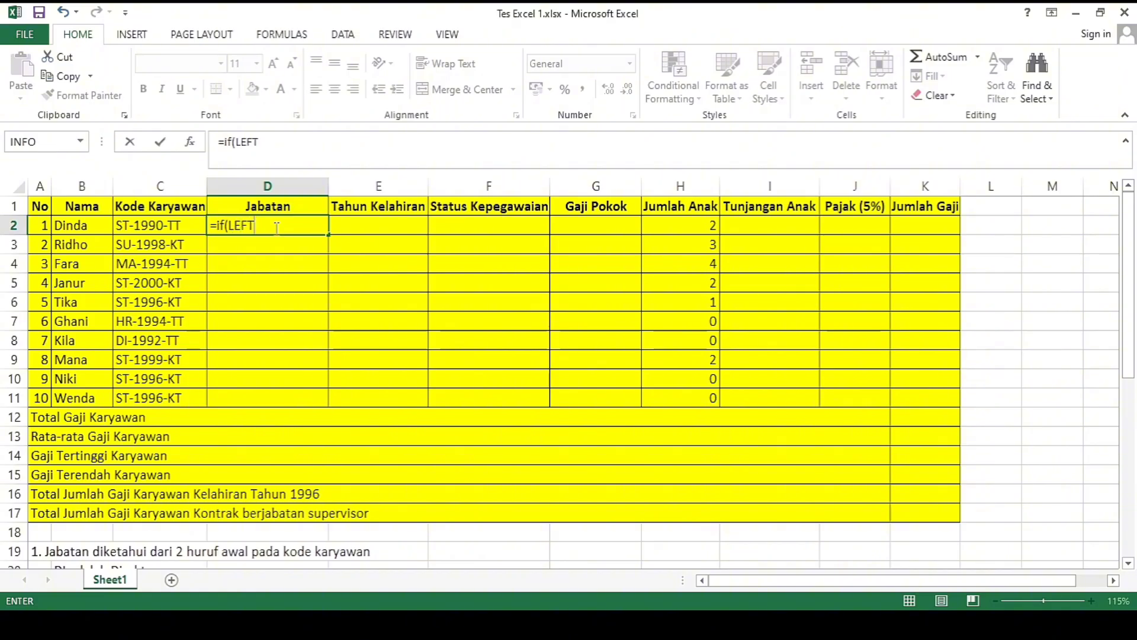
text(()
click(152, 225)
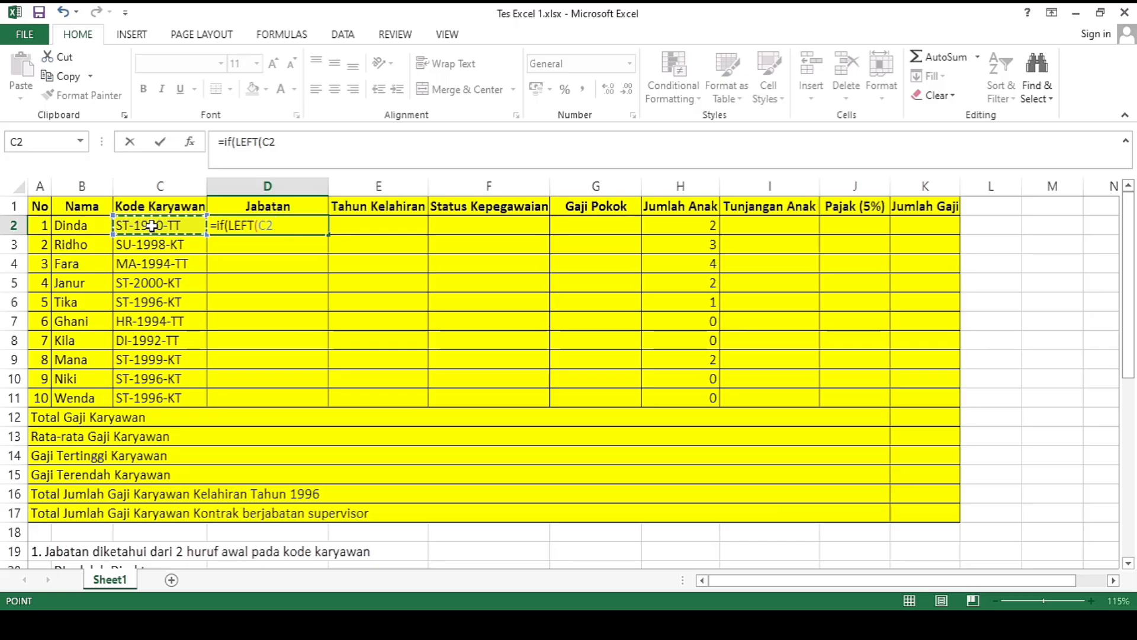
text(;2))
text(="DI)
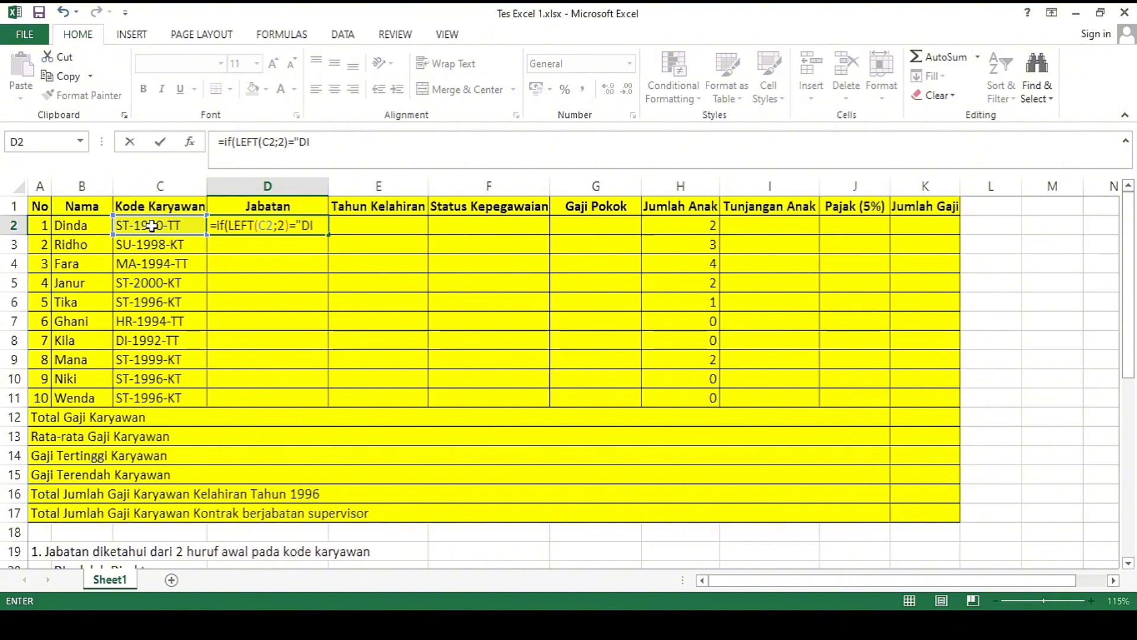
text(";"DIREKTUR)
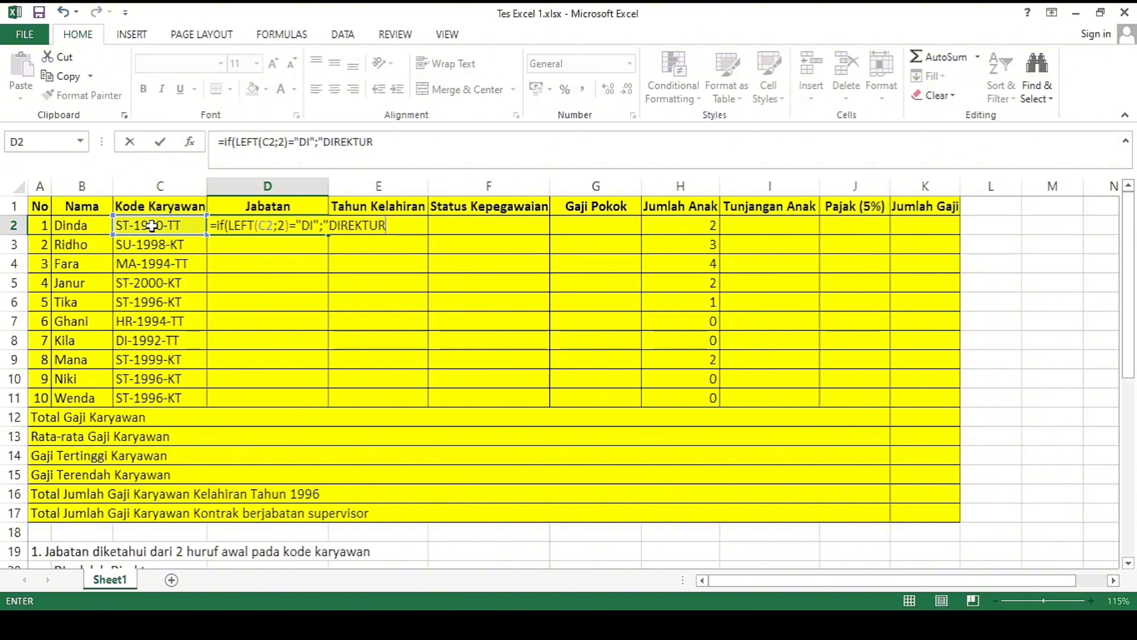
text(")
Step: Add a nested IF to the D2 formula returning "MANAJER" when LEFT(C2;2) equals "MA"
text(;)
text(I)
text(F)
text((LEF)
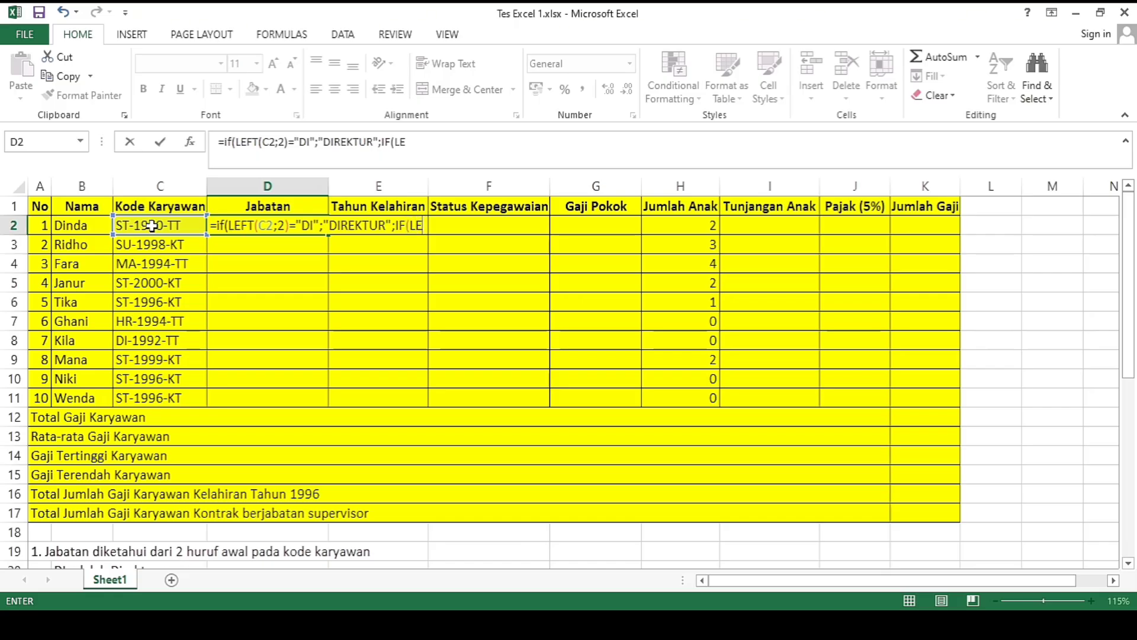
text(T(C2;2)
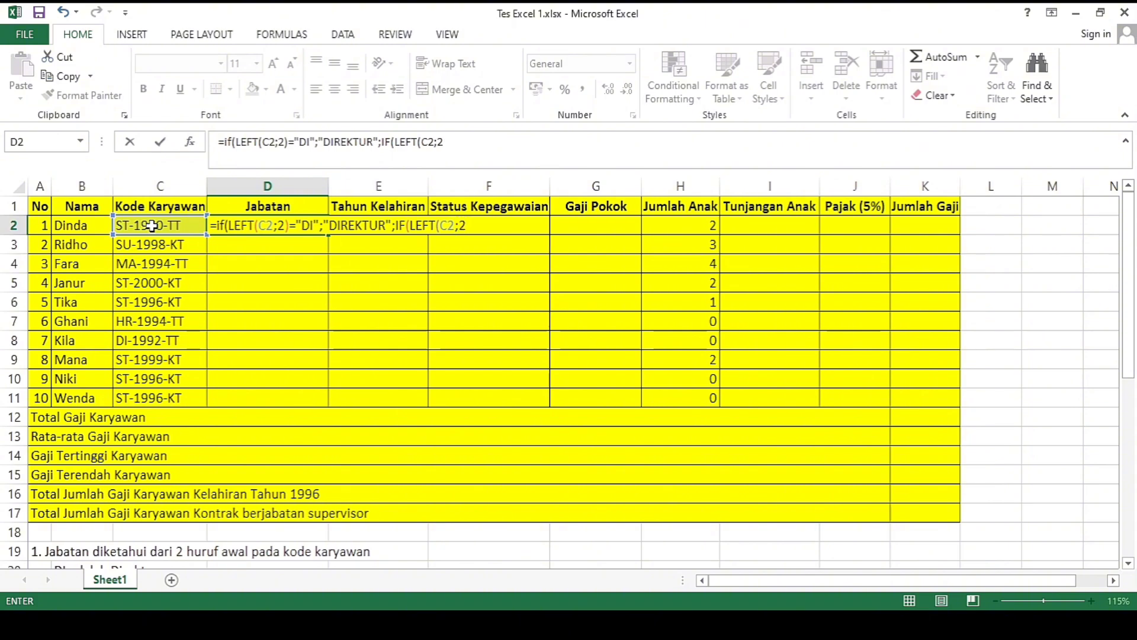
text()="H)
key(BackSpace)
text(MA";"MA)
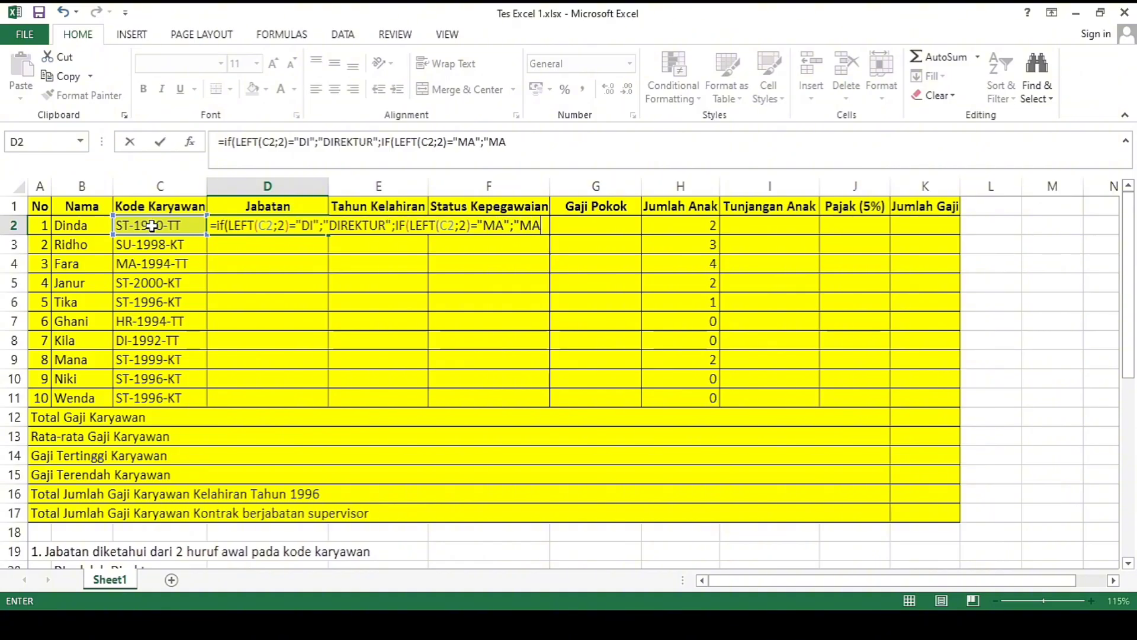
text(NAJER";I)
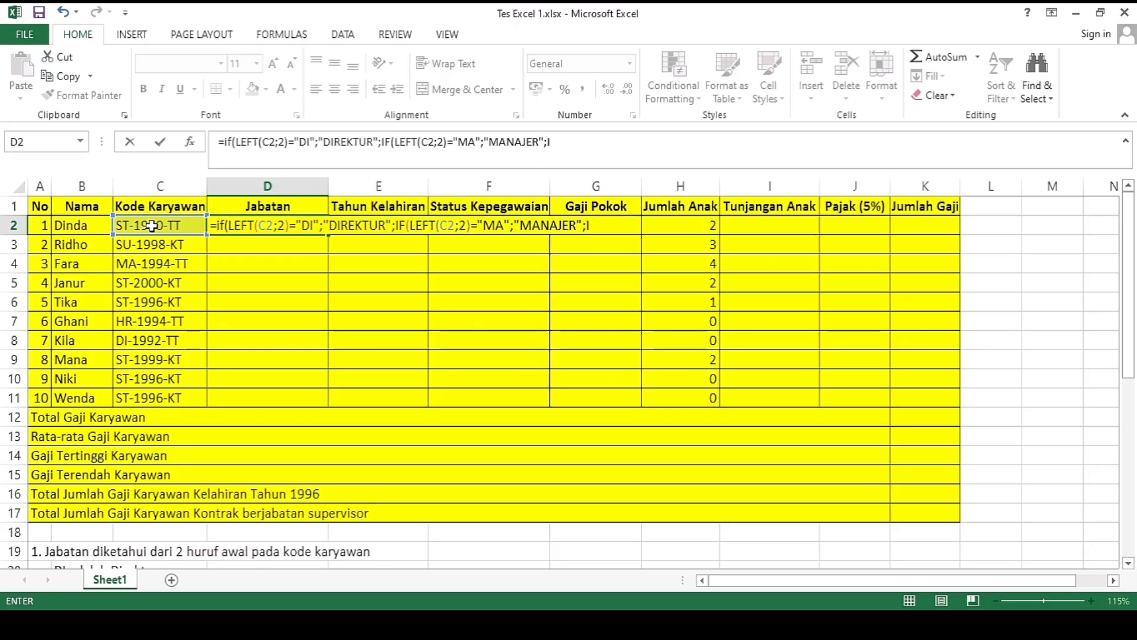
Step: Extend the D2 formula with a nested IF returning "HRD" when LEFT(C2;2) equals "HR"
text(F(LEFT(C2;2)
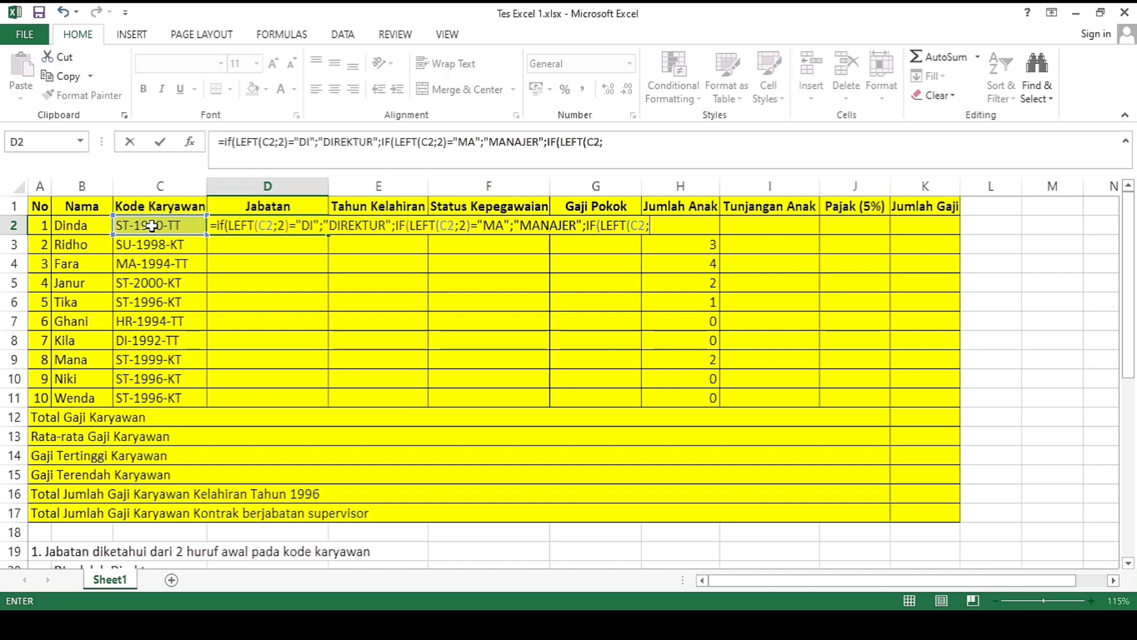
text()=")
click(465, 624)
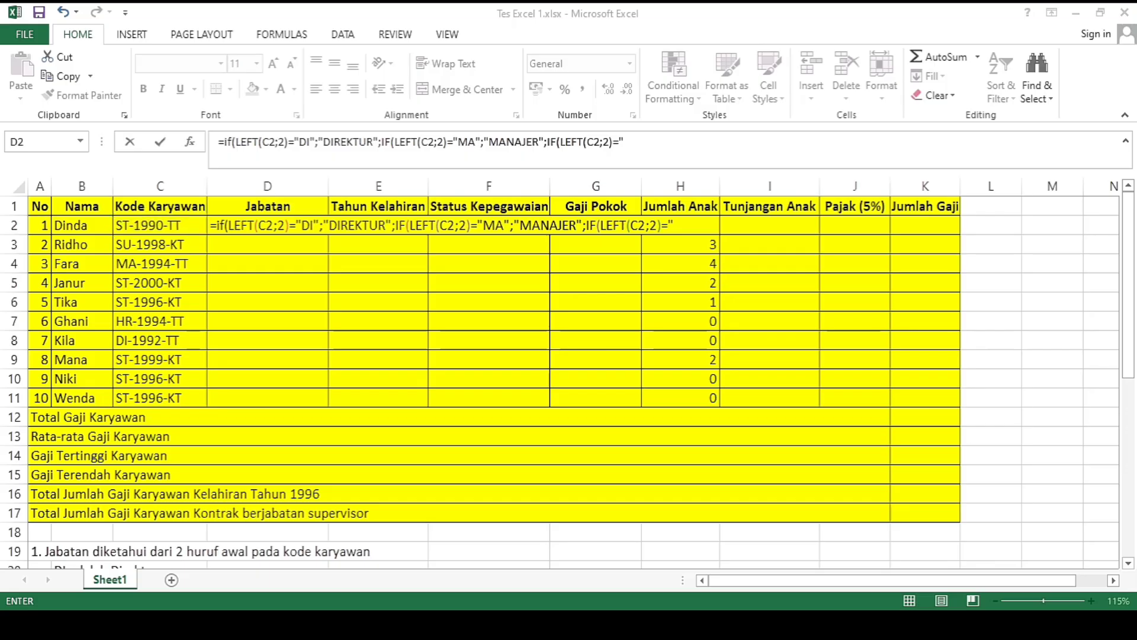
click(465, 624)
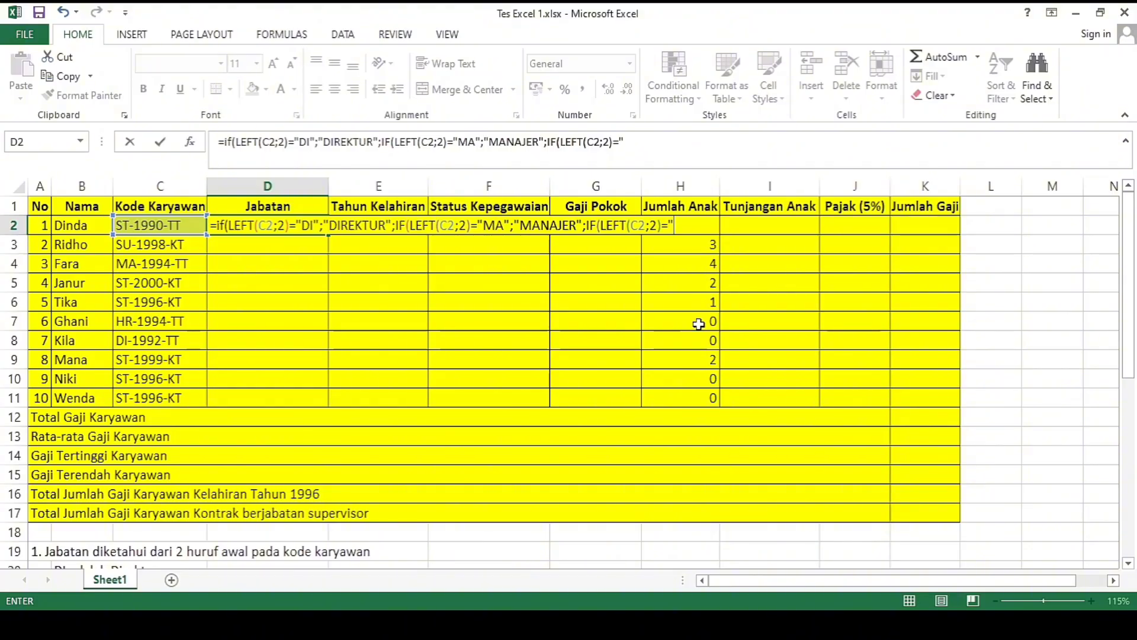
text(HR";"HR)
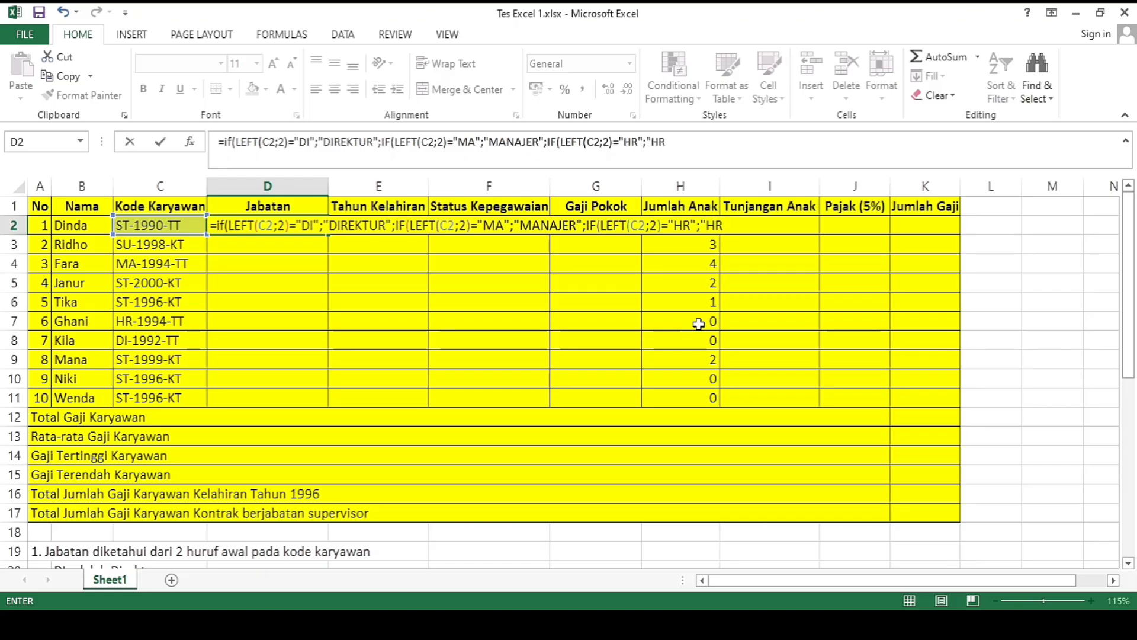
text(D";IF(LEFT)
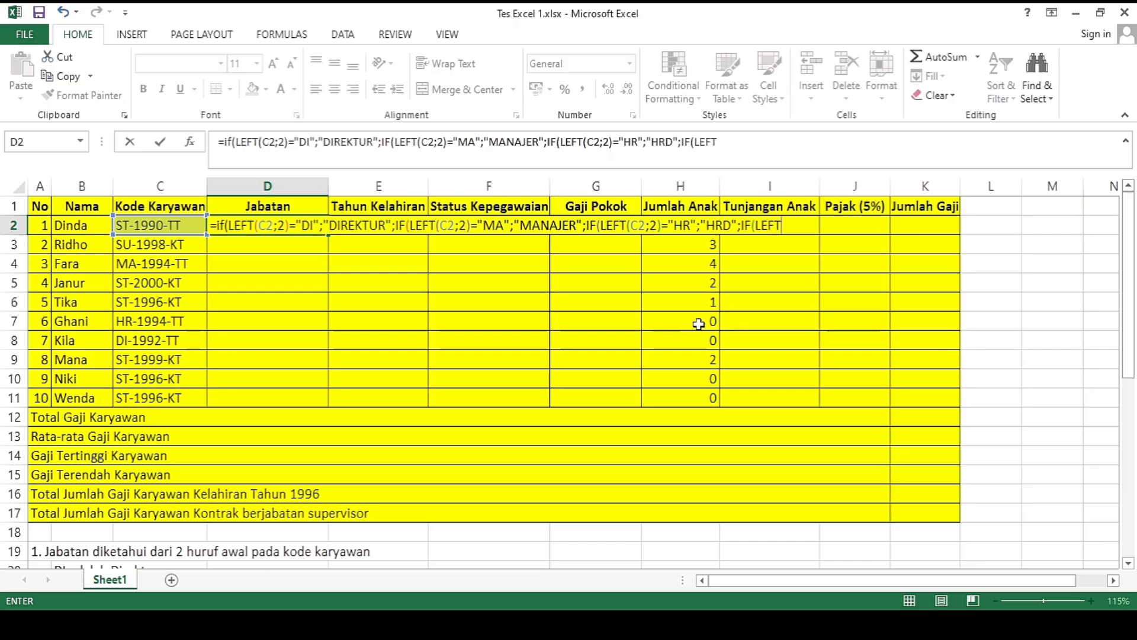
Step: Complete the D2 formula's fourth condition so it returns "SUPERVISOR" when LEFT(C2;2) equals "SU"
text((C2)
text(;2)
text())
text(=)
text(")
text(S)
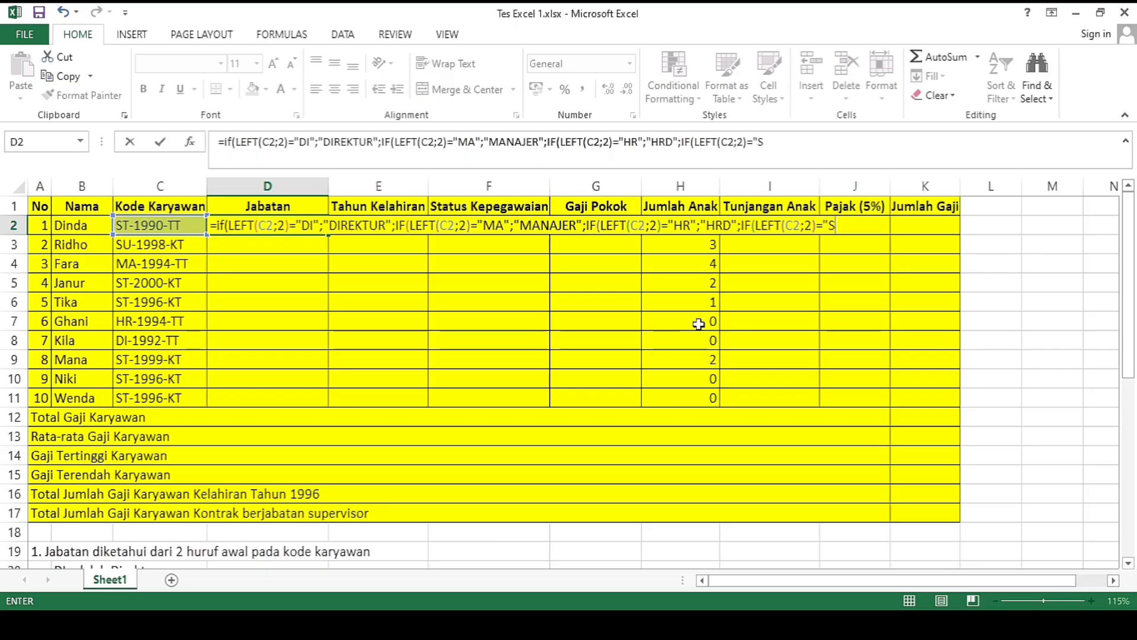
text(U";"SUPR)
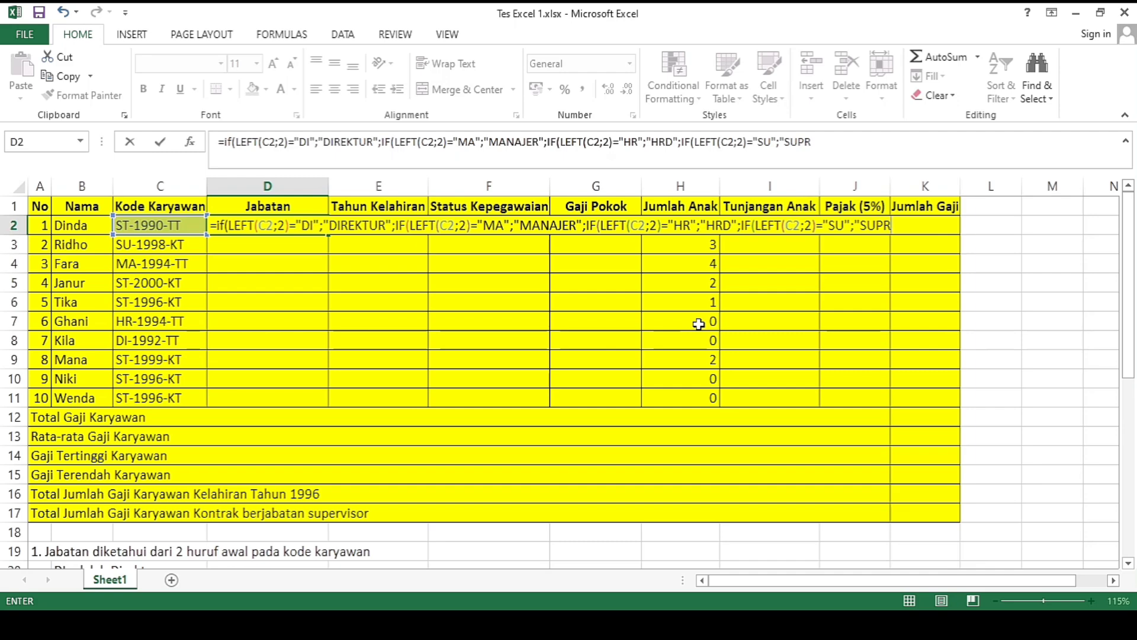
key(BackSpace)
text(ER)
text(VISIO)
key(BackSpace)
text(OR)
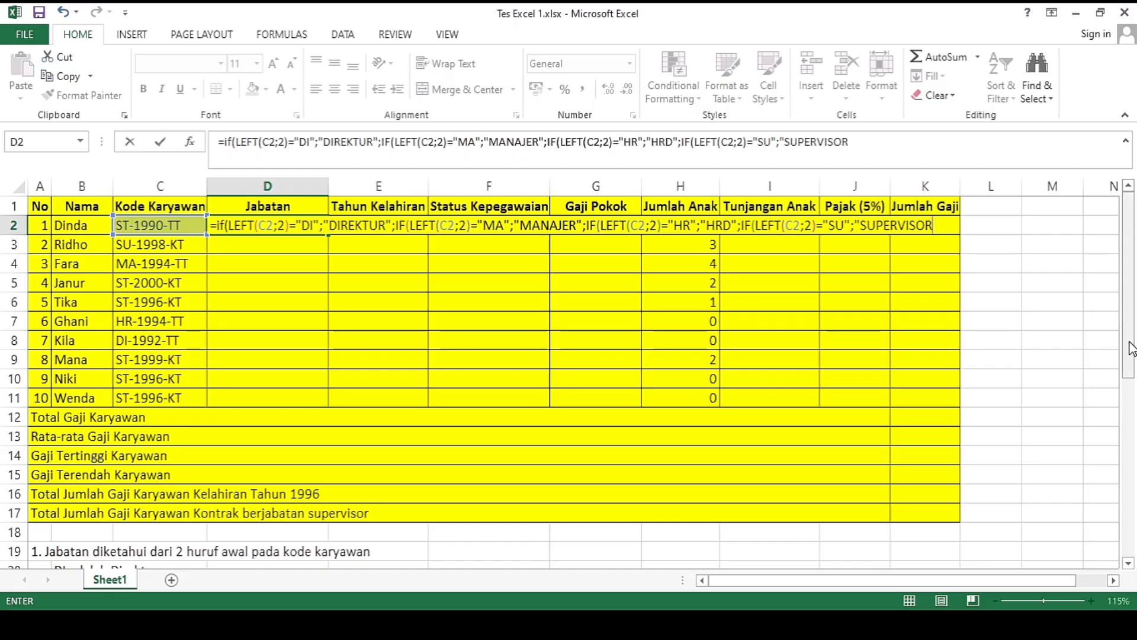
Step: Finish the D2 formula with "STAFF" as the fallback result, close all four IF brackets and enter it
mouse_move(1130, 345)
mouse_down()
mouse_move(1130, 419)
mouse_move(1129, 348)
mouse_up()
text(")
text(;)
text(ST)
key(BackSpace)
key(BackSpace)
text(""STA)
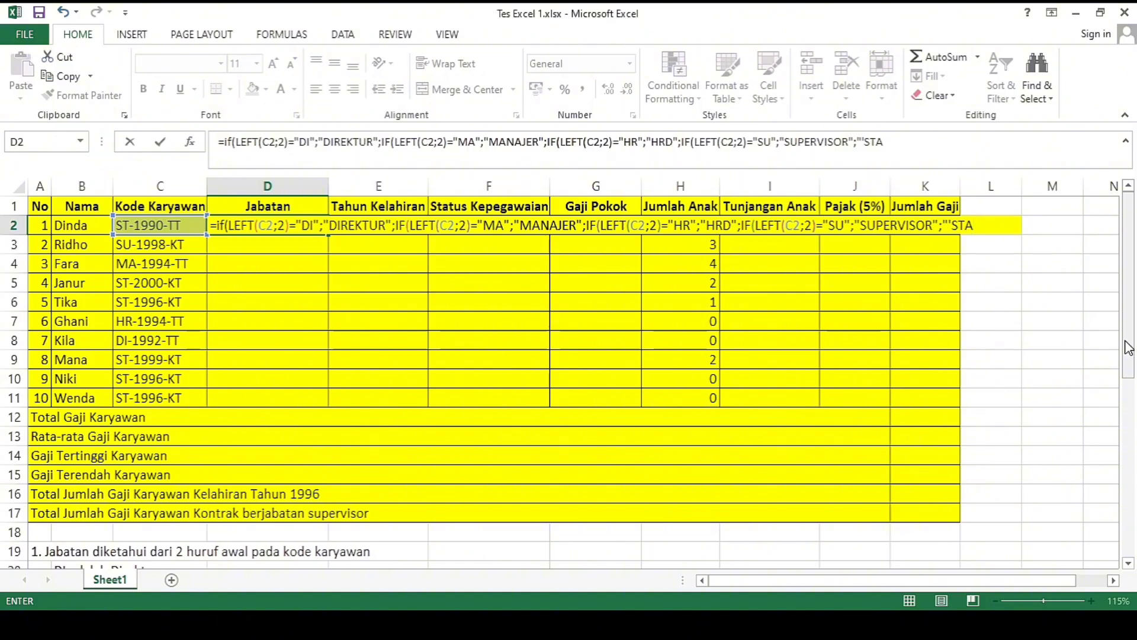
key(BackSpace)
key(BackSpace)
key(BackSpace)
key(BackSpace)
text(STAFF"))))
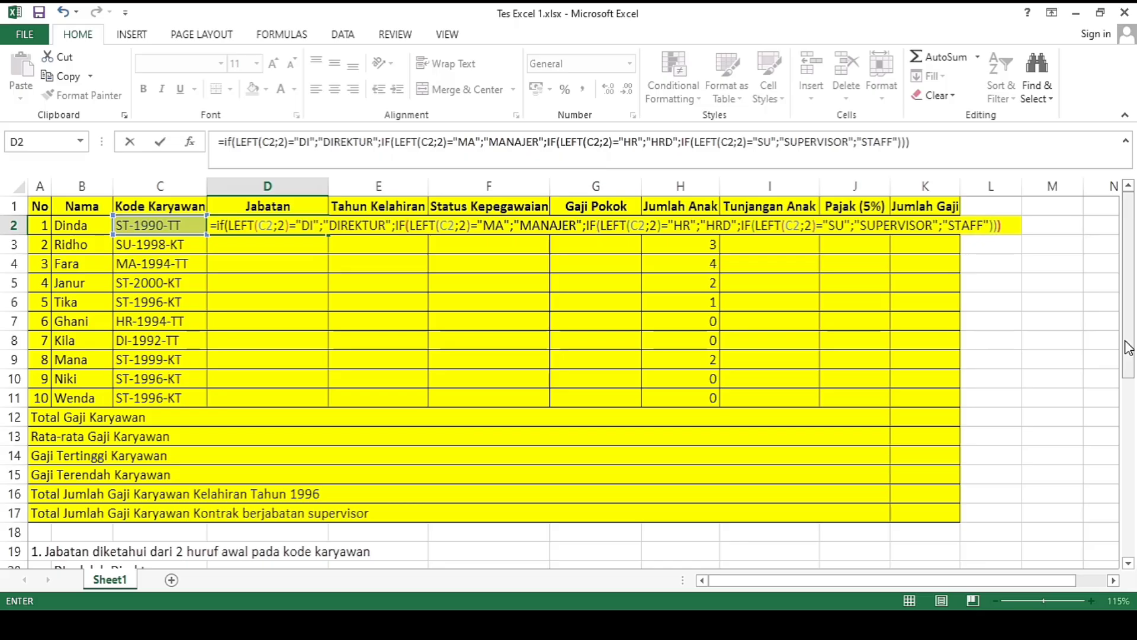
text())
key(Return)
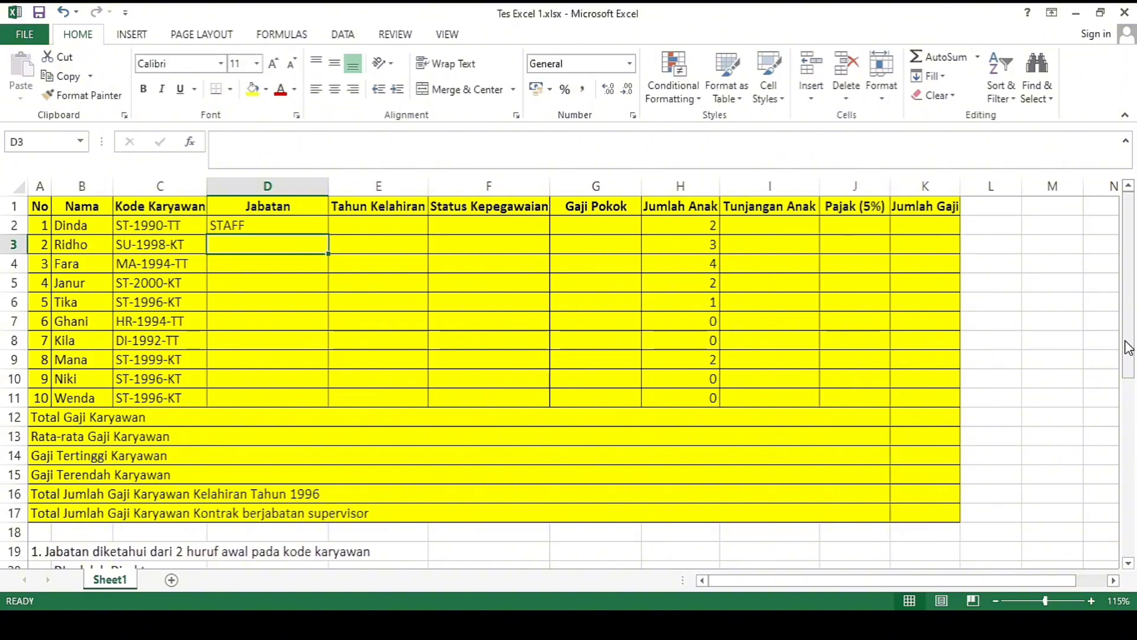
Step: Fill the Jabatan formula from D2 down to D11
click(260, 227)
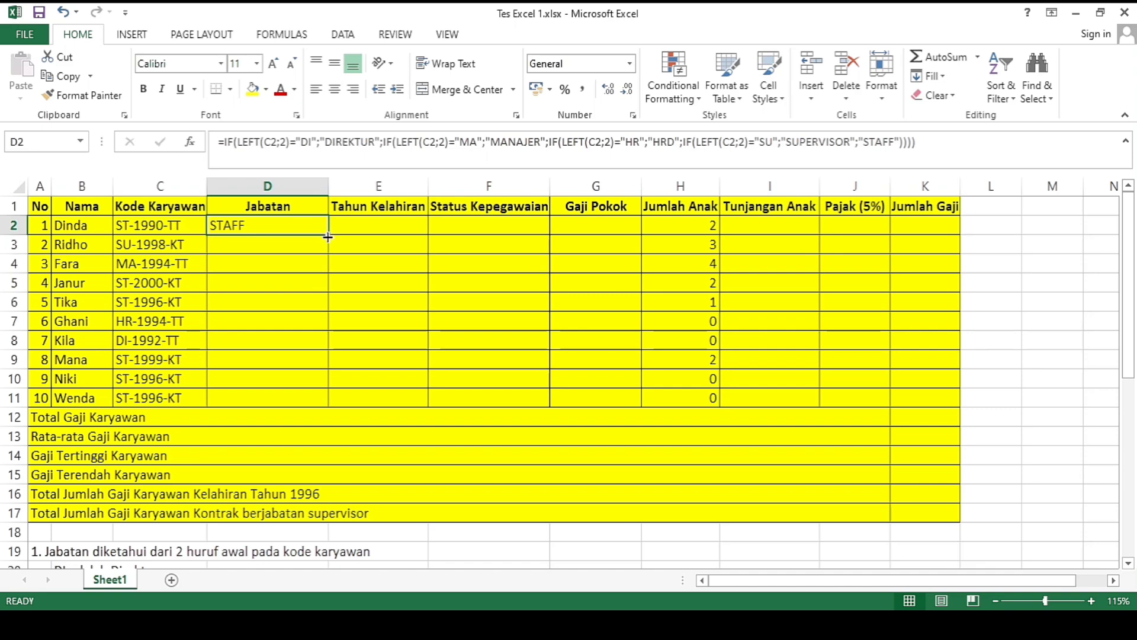
drag(328, 237, 326, 401)
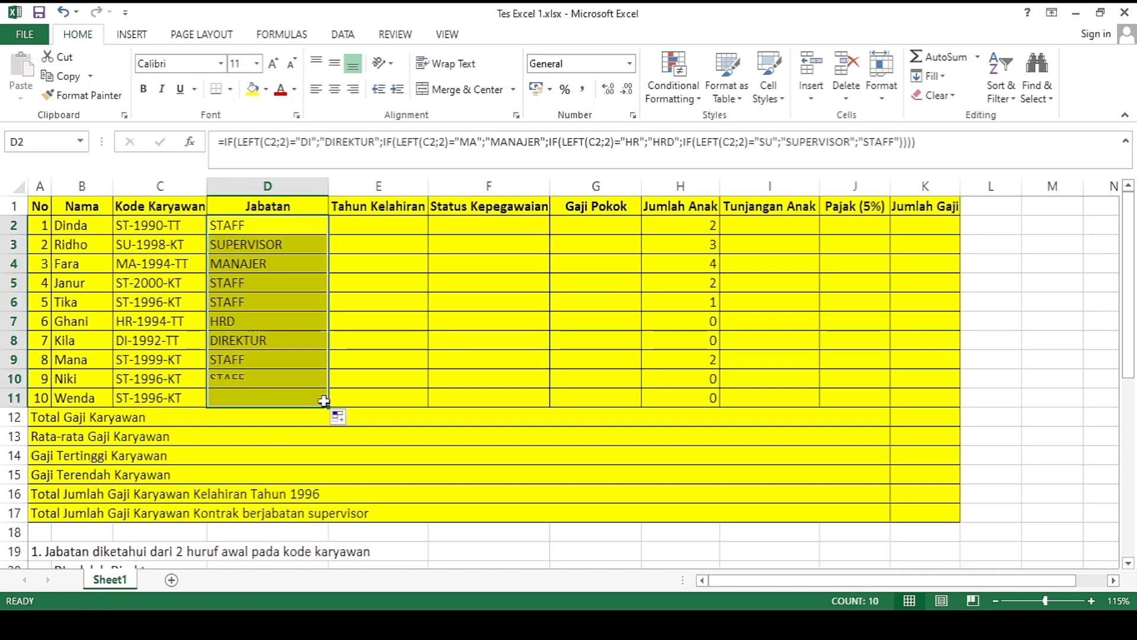
click(423, 345)
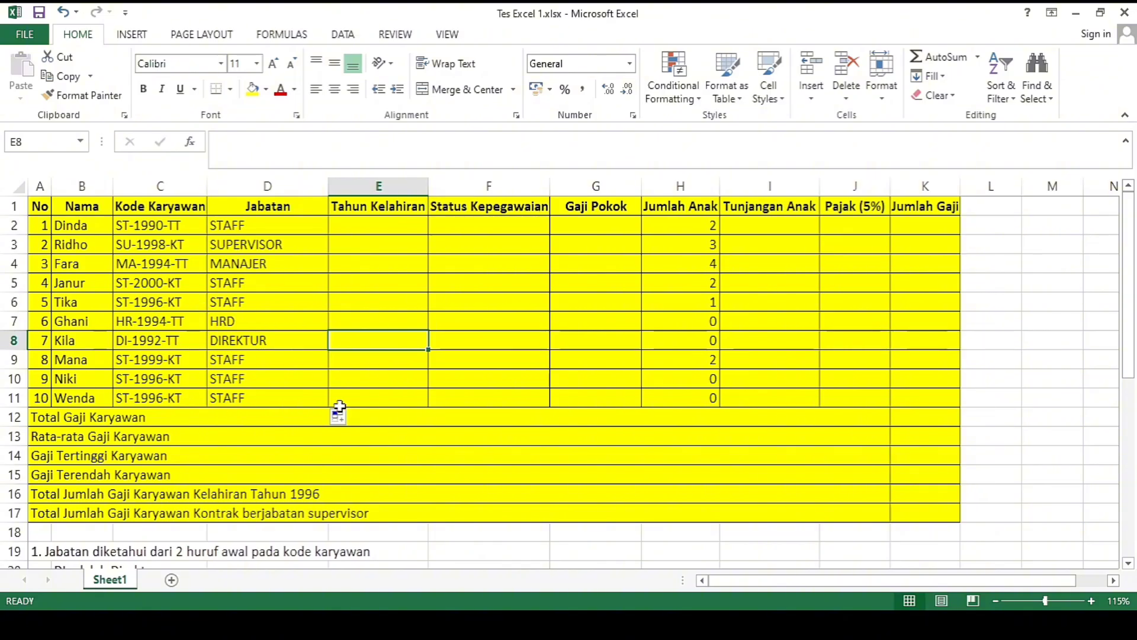
Step: Examine the rule below the table for how Tahun Kelahiran is taken from the employee code
key(Down)
key(Down)
key(Down)
key(Down)
key(Down)
key(Down)
key(Down)
key(Down)
key(Down)
key(Down)
key(Down)
key(Down)
key(Down)
key(Down)
key(Down)
key(Down)
key(Down)
key(Down)
key(Down)
key(Down)
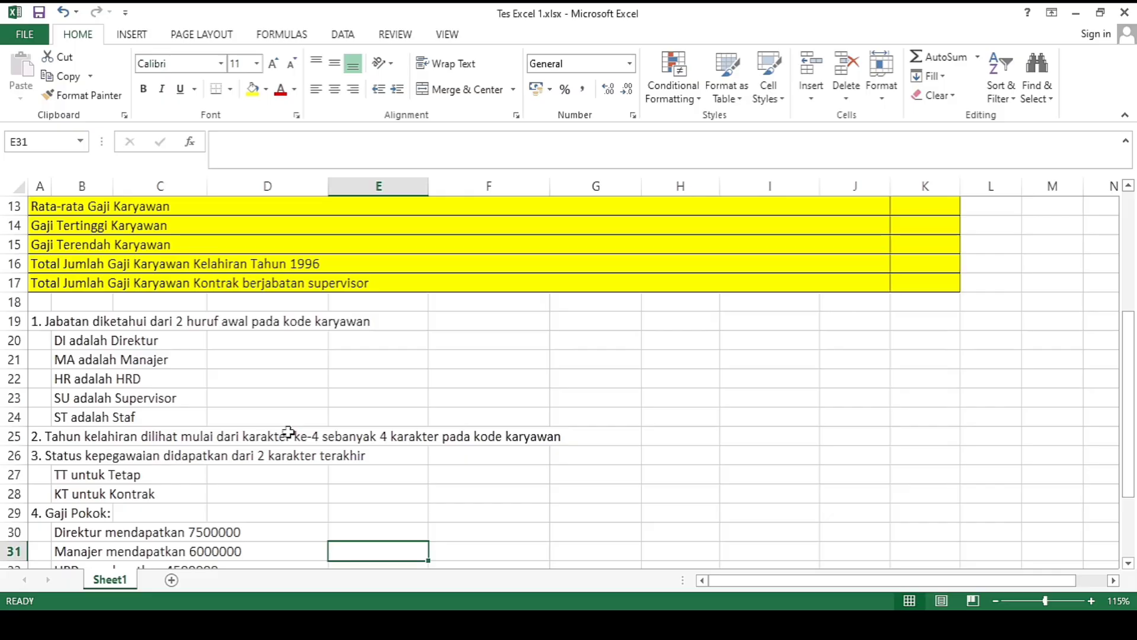
key(Up)
key(Up)
key(Up)
key(Up)
key(Up)
key(Up)
key(Up)
key(Up)
key(Up)
key(Up)
key(Up)
key(Up)
key(Up)
key(Up)
key(Up)
key(Up)
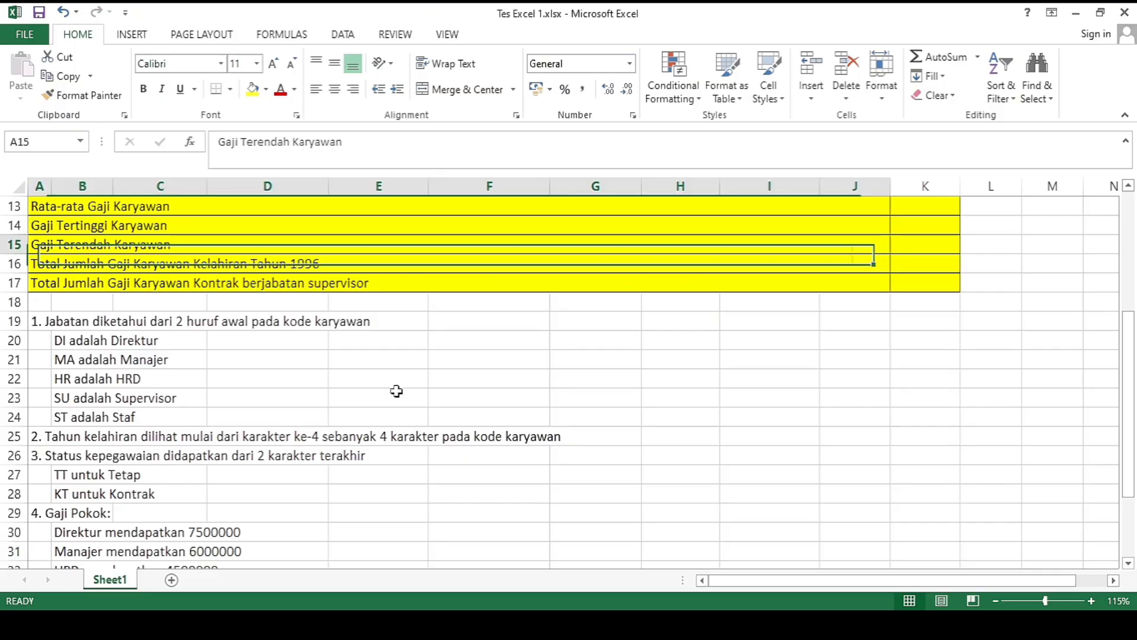
key(Up)
key(Up)
key(Up)
key(Up)
key(Up)
key(Up)
key(Up)
key(Up)
key(Up)
key(Up)
key(Up)
key(Up)
key(Up)
key(Up)
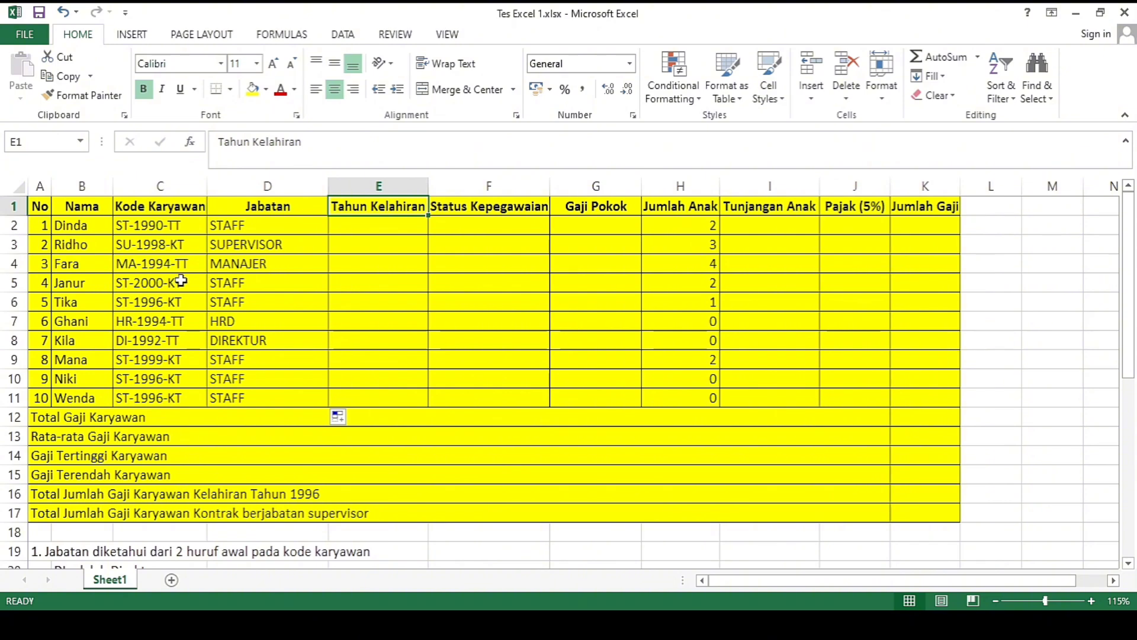
Step: Enter =MID(C2;4;4) in E2 for Tahun Kelahiran and fill the formula down to E11
click(383, 220)
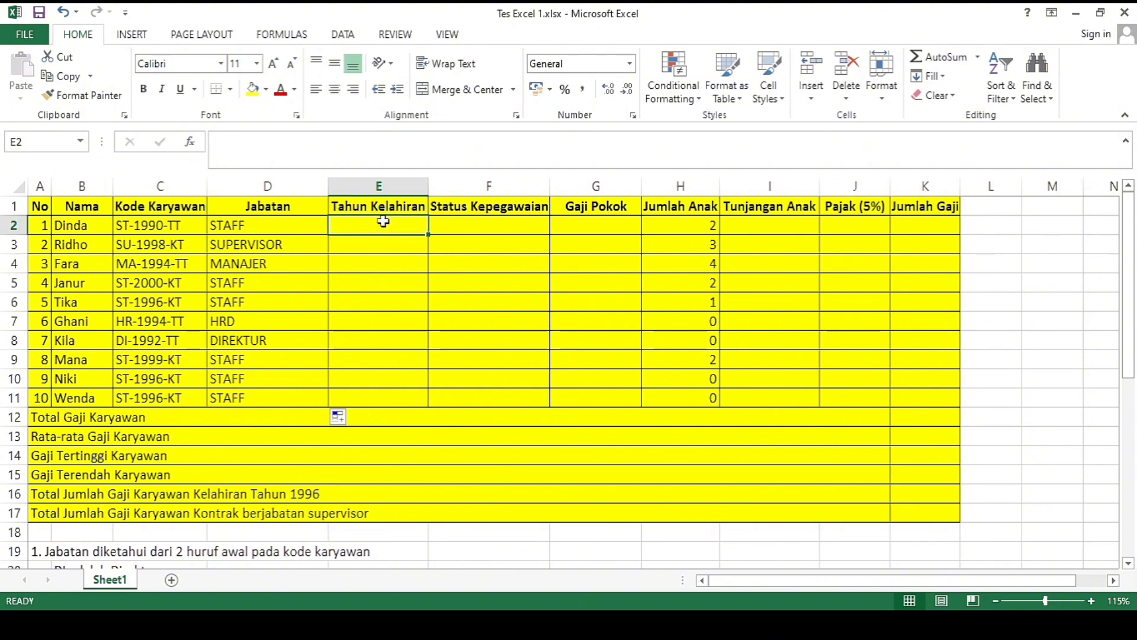
text(=MID)
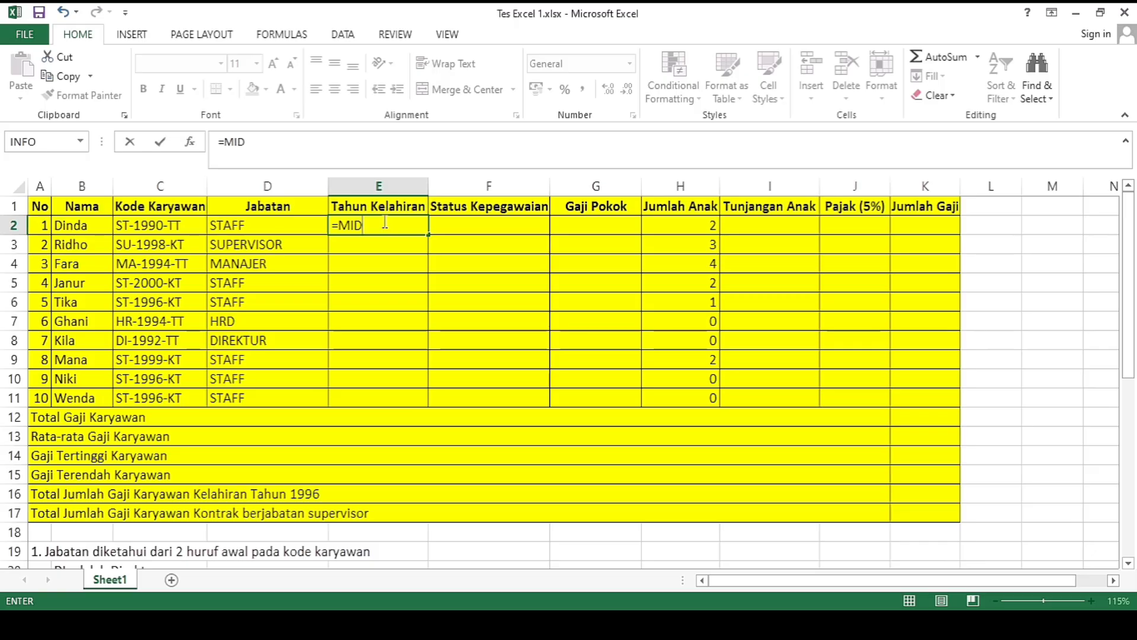
text(()
click(131, 224)
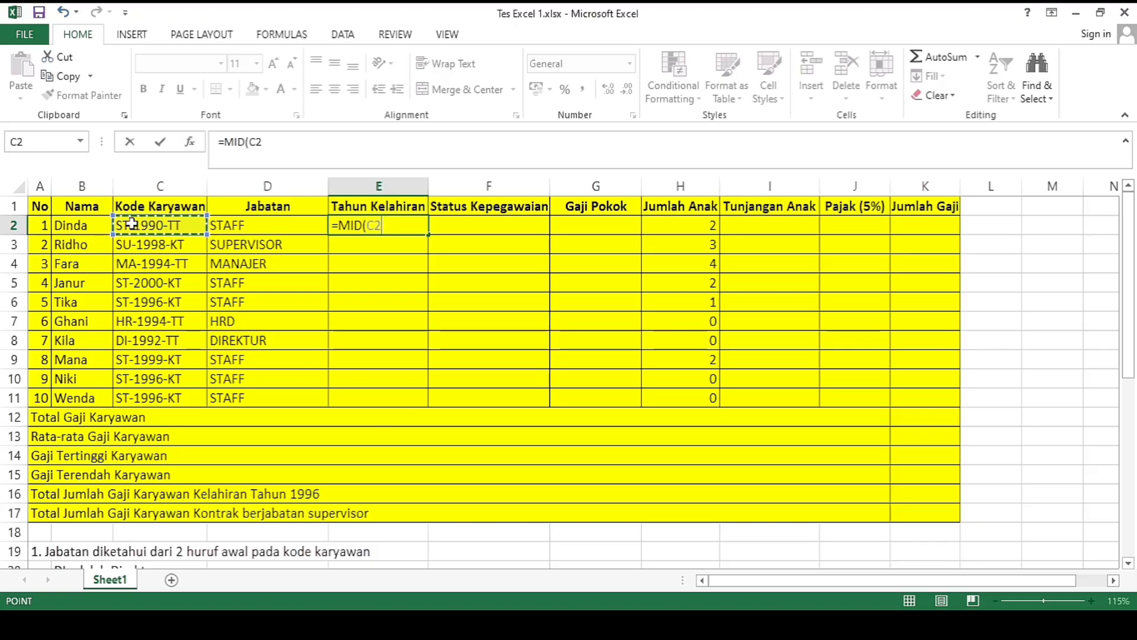
text(;)
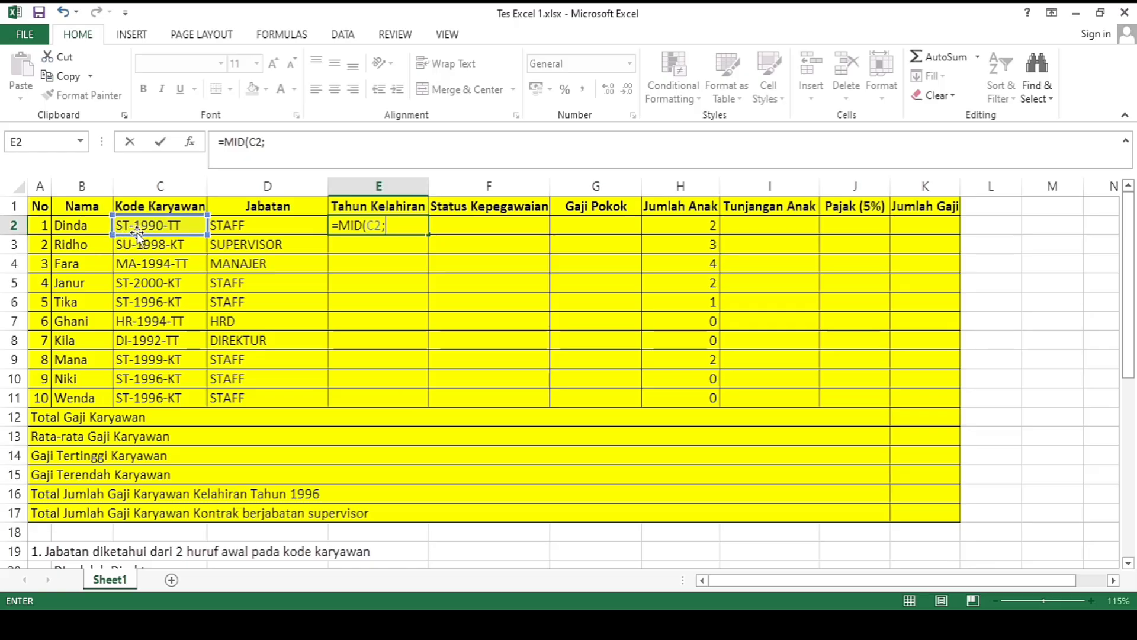
text(4)
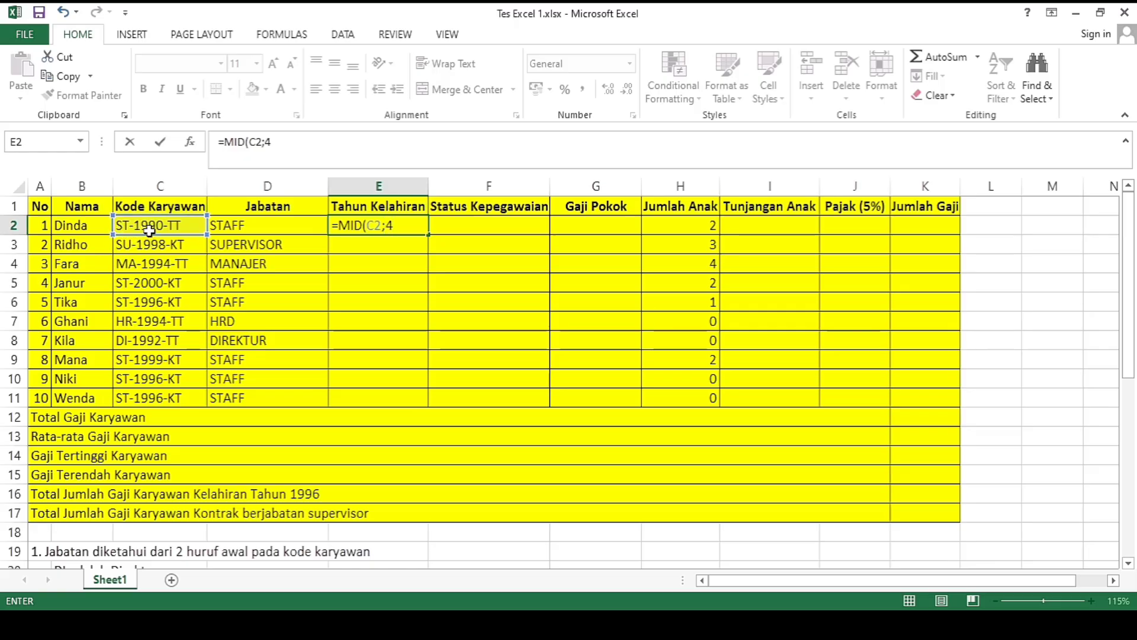
text(;)
text(4))
key(Return)
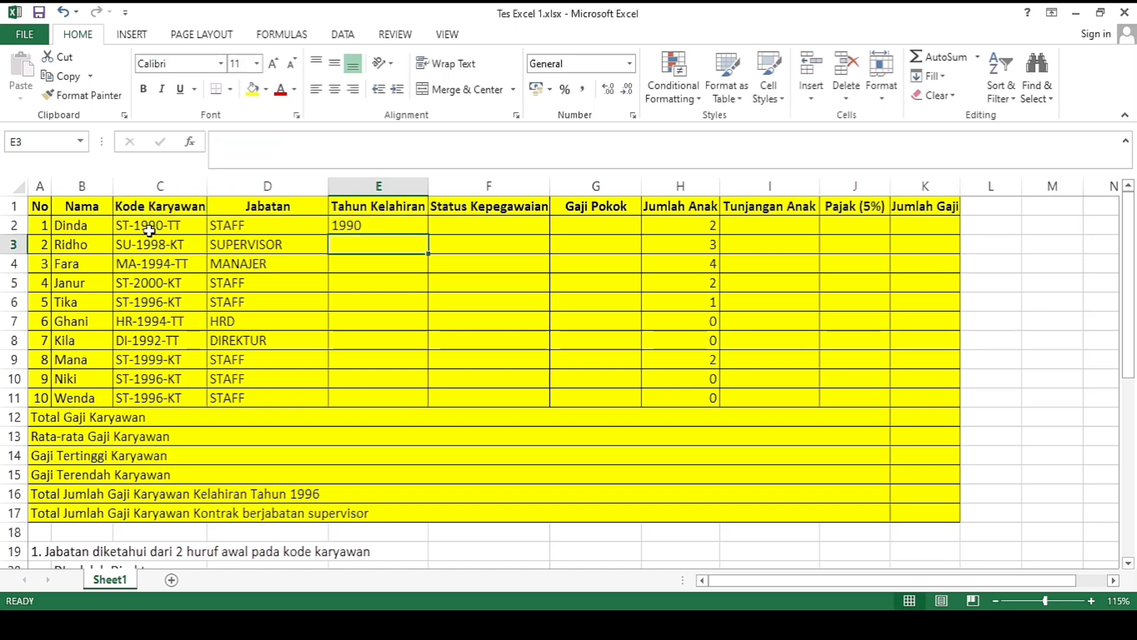
click(368, 225)
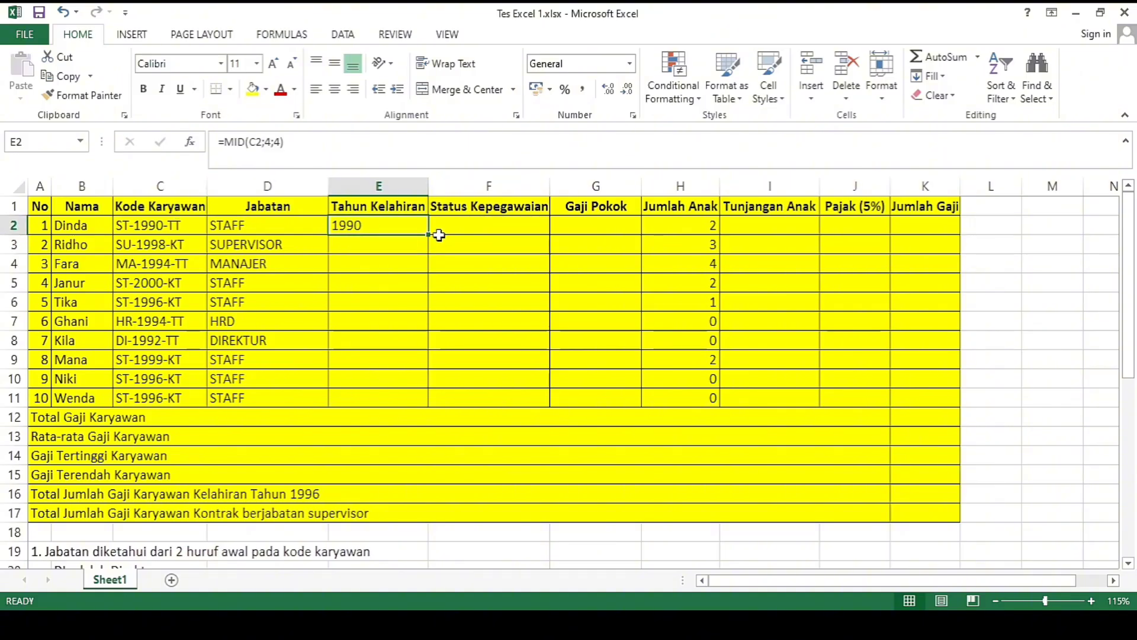
drag(430, 235, 420, 407)
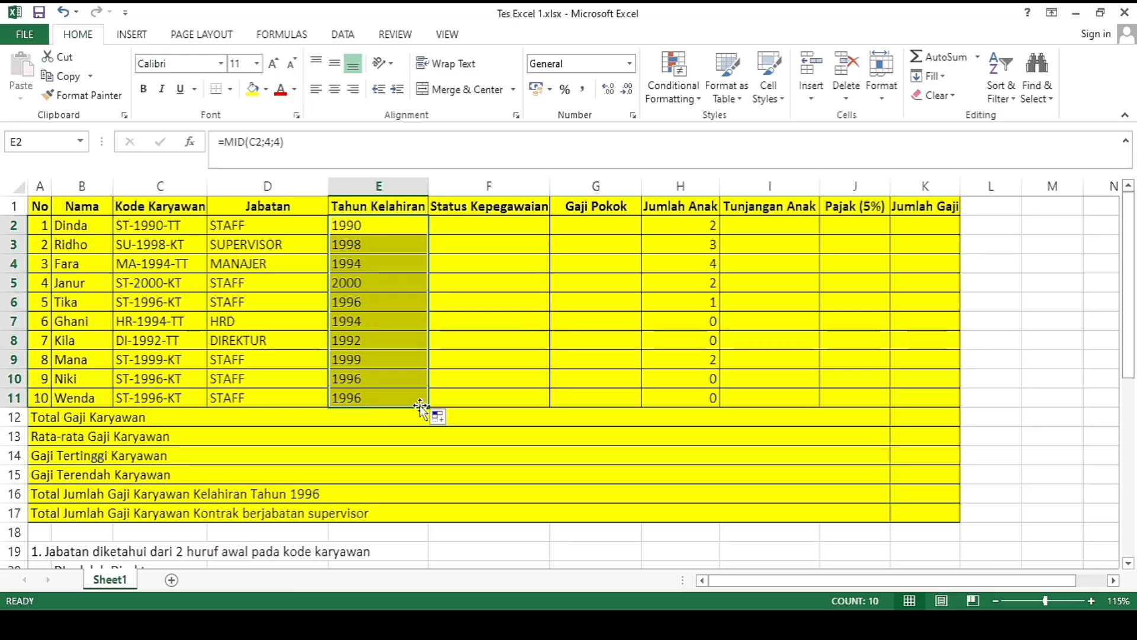
Step: Examine the rule below the table for how Status Kepegawaian is derived from the employee code
click(525, 327)
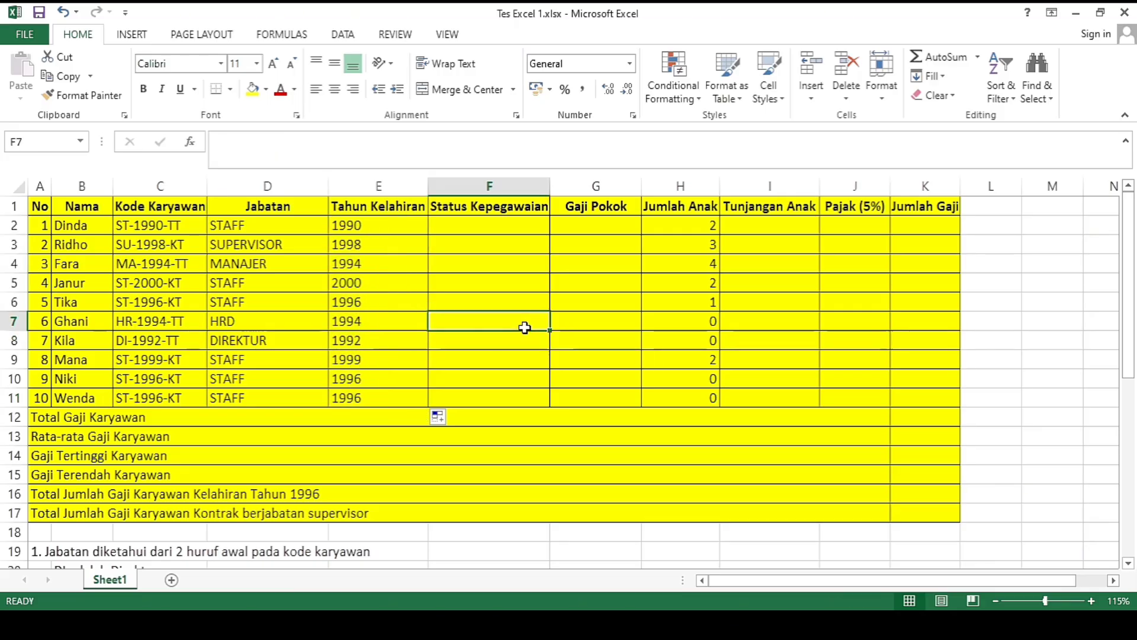
key(Down)
key(Down)
key(Down)
key(Down)
key(Down)
key(Down)
key(Down)
key(Down)
key(Down)
key(Down)
key(Down)
key(Down)
key(Down)
key(Down)
key(Down)
key(Down)
key(Down)
key(Down)
key(Down)
key(Down)
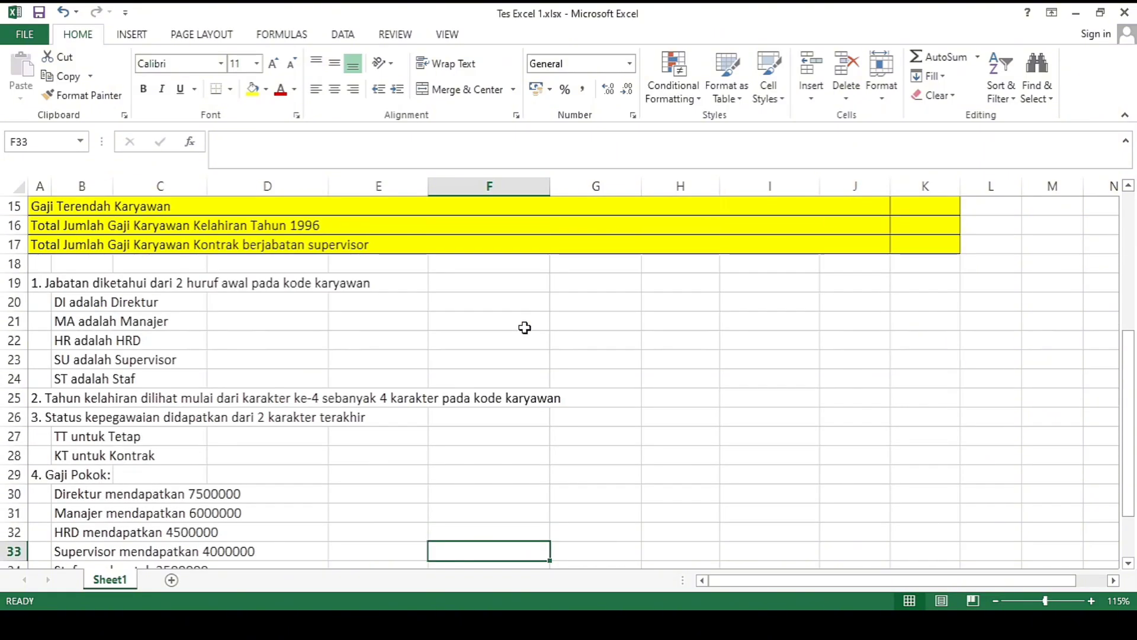
key(Down)
key(Down)
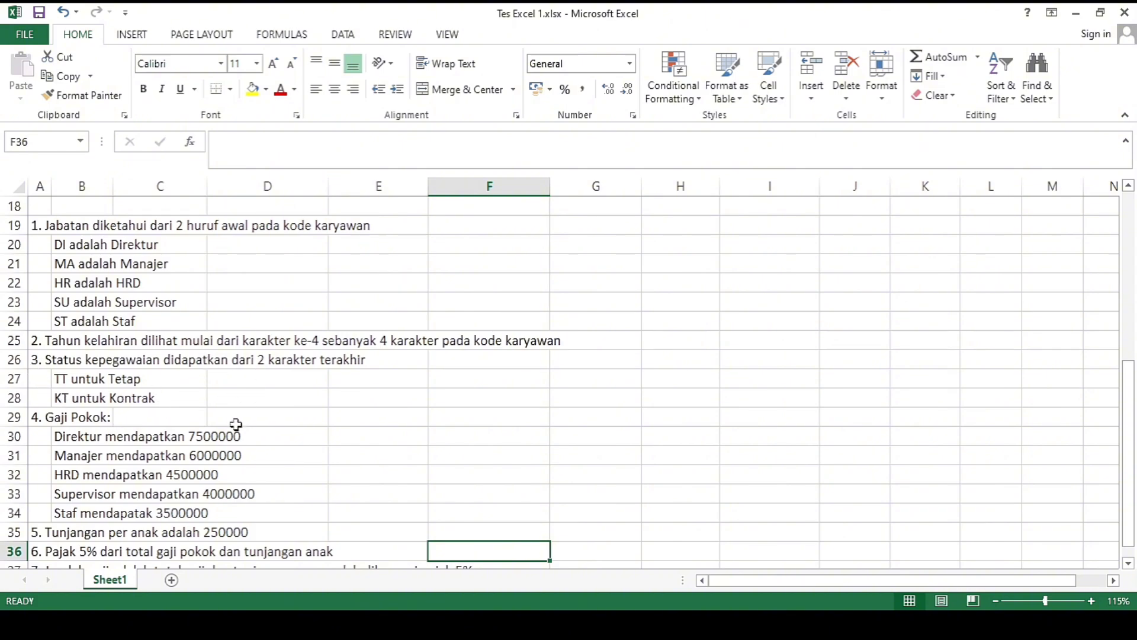
key(Up)
key(Up)
key(Up)
key(Up)
key(Up)
key(Up)
key(Up)
key(Up)
key(Up)
key(Up)
key(Up)
key(Up)
key(Up)
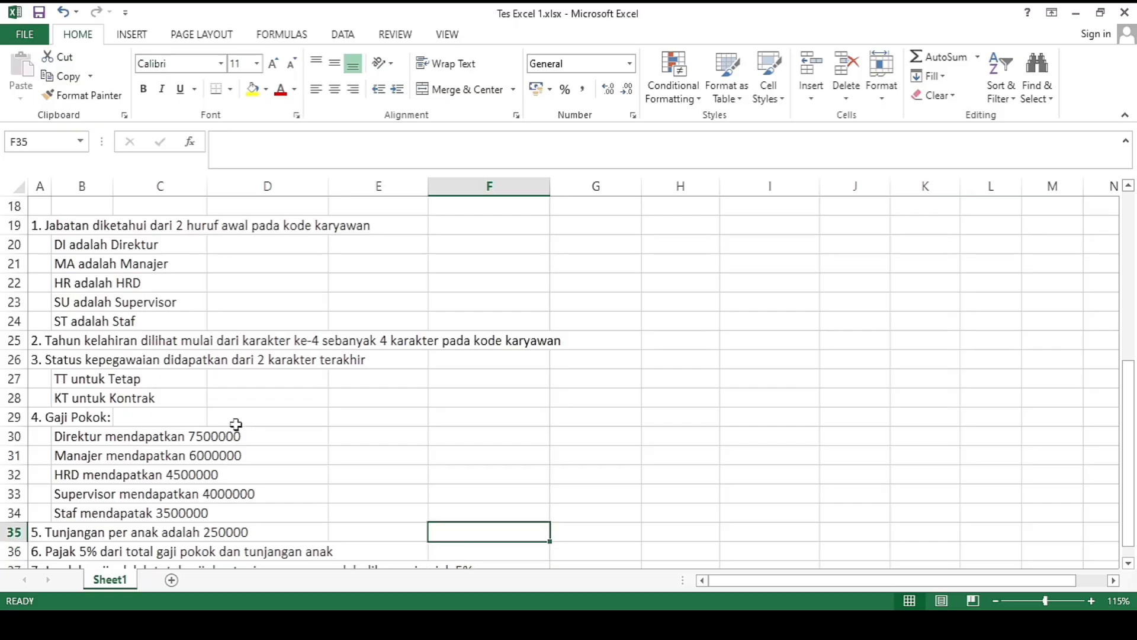
key(ctrl+Up)
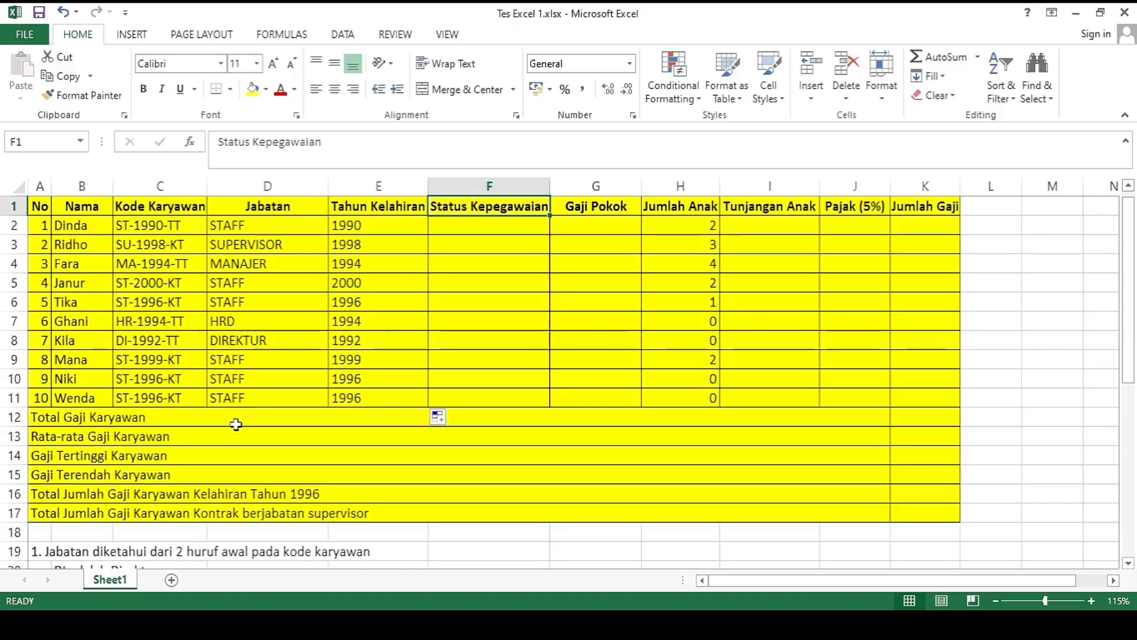
Step: Start an IF formula in F2 that tests whether RIGHT(C2;2) equals "TT"
click(482, 226)
text(=)
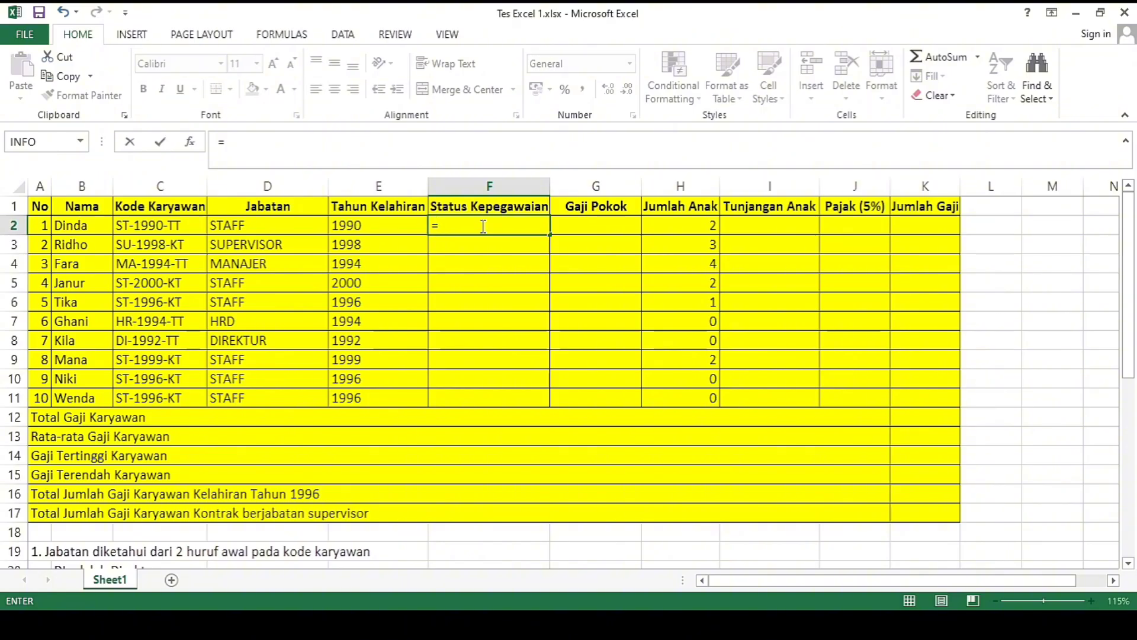
text(IF(RIGHT)
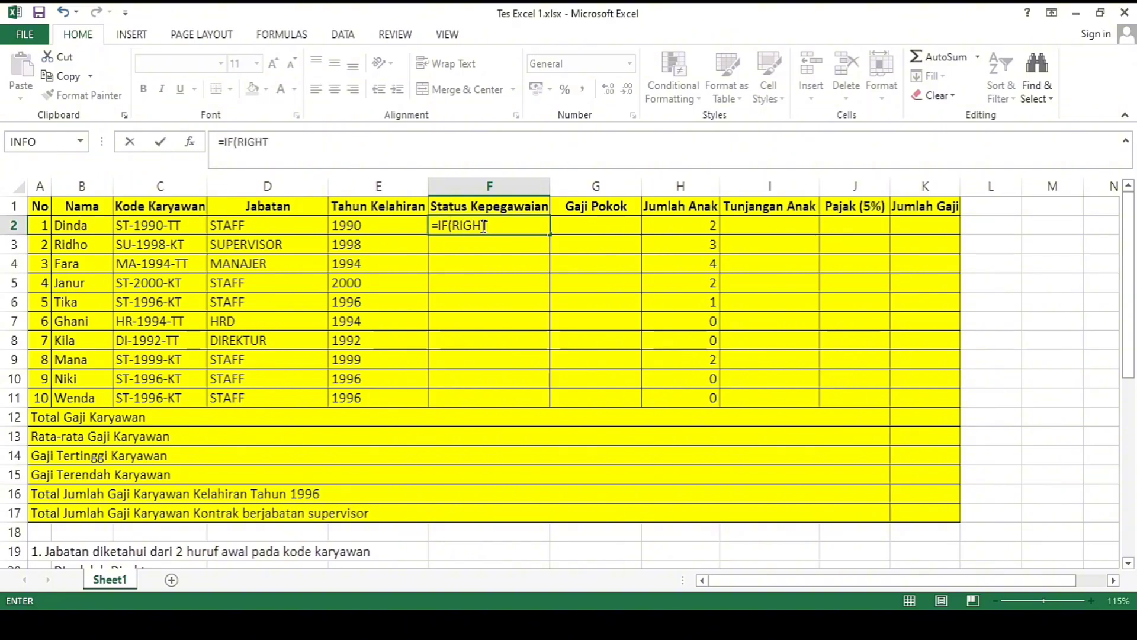
text(()
click(171, 227)
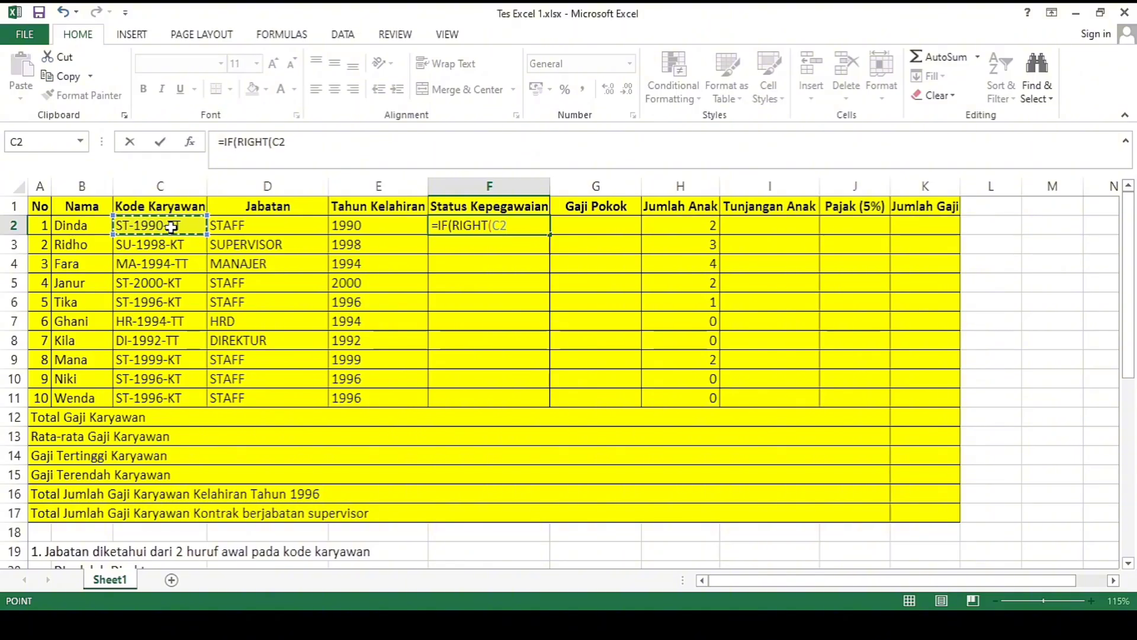
key(F8)
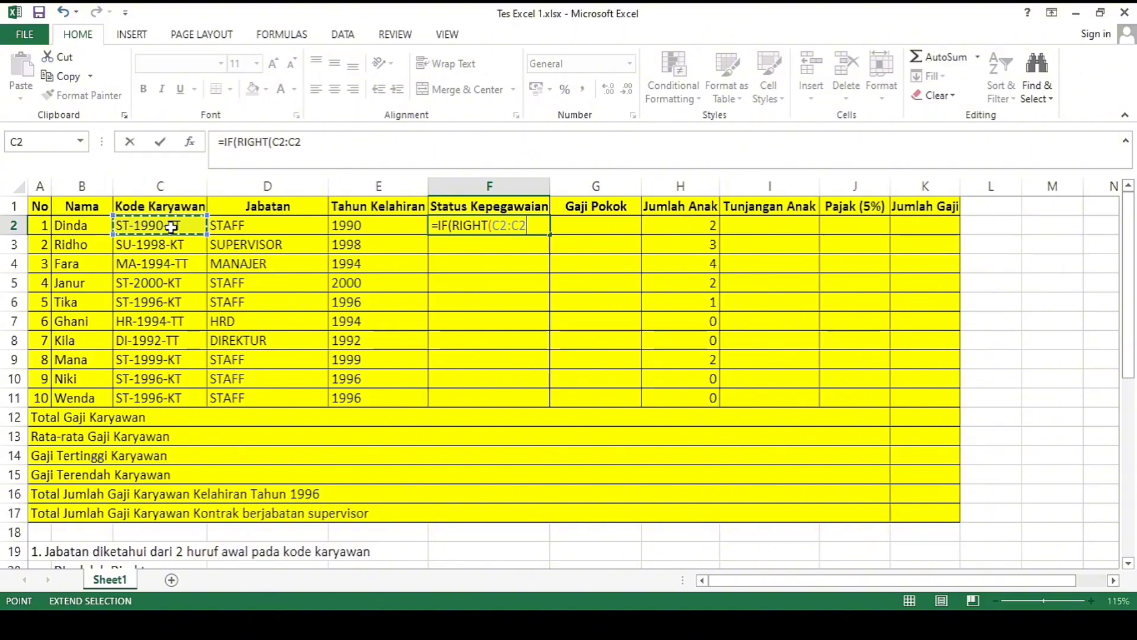
key(BackSpace)
key(BackSpace)
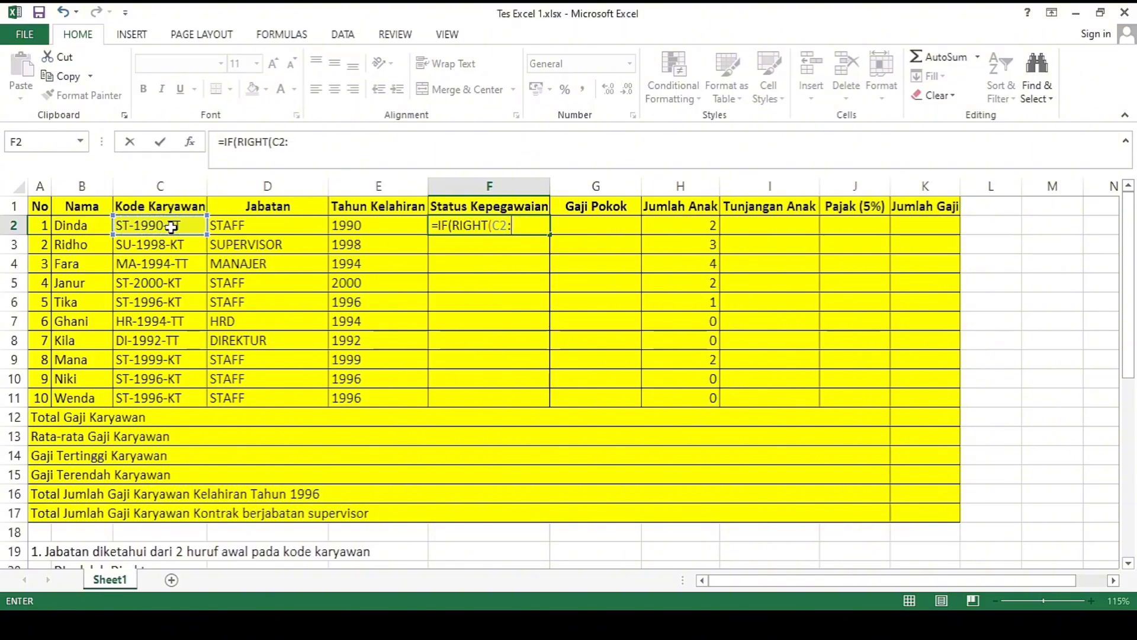
key(BackSpace)
text(;2)="TT)
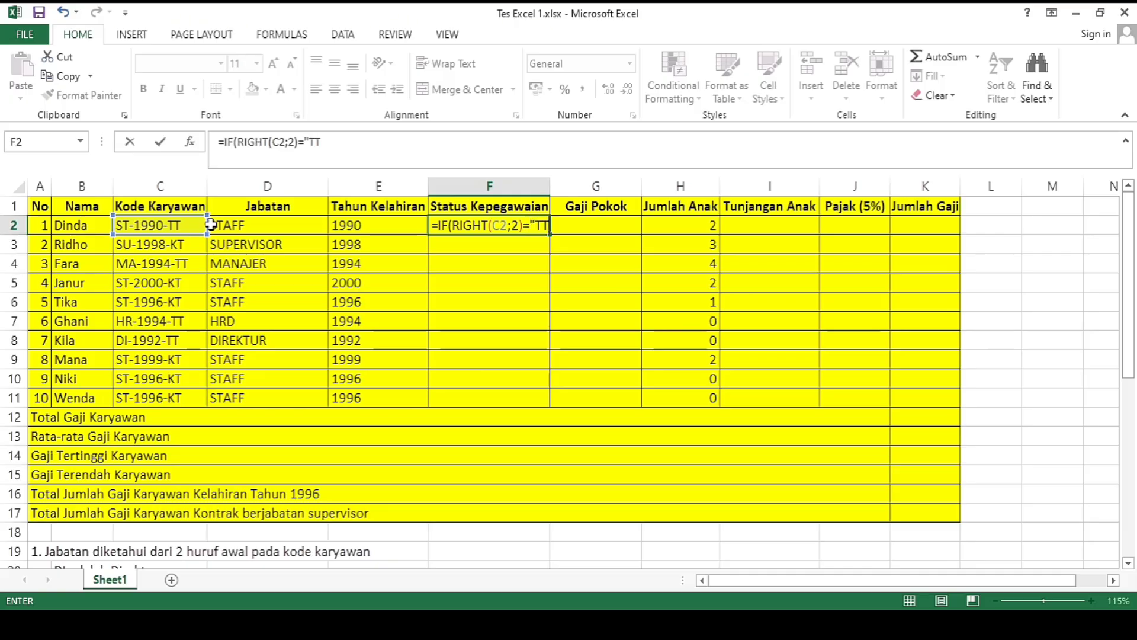
Step: Complete the F2 formula with "TETAP" as the true result and "KONTRAK" as the false result, and fill it down to F11
text(";"TETAP")
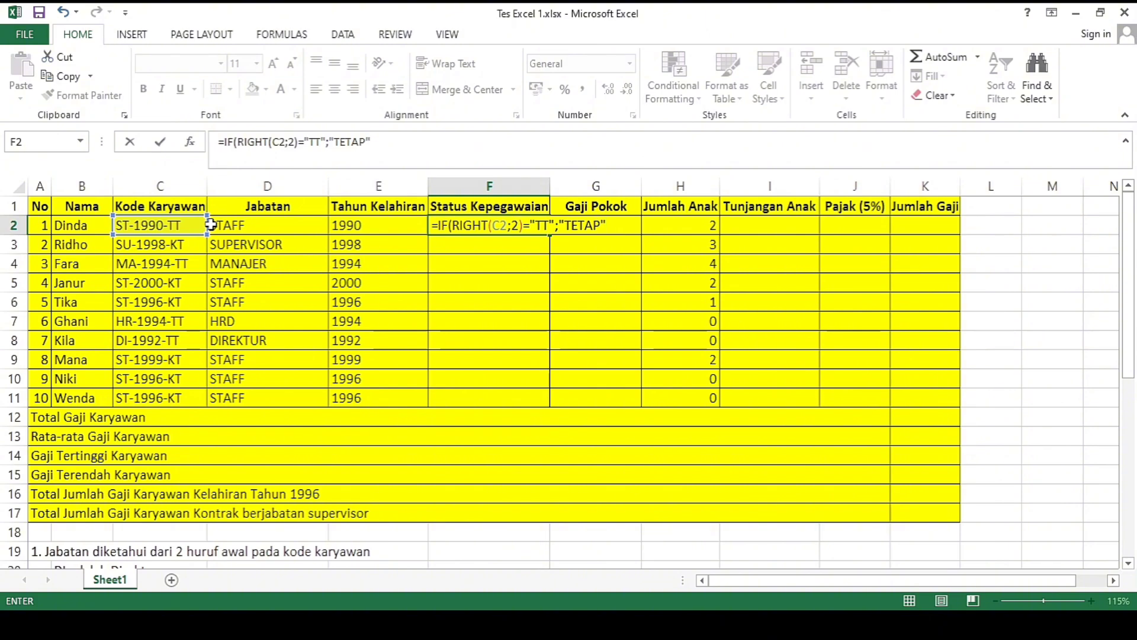
text(;)
text("KONTRAK)
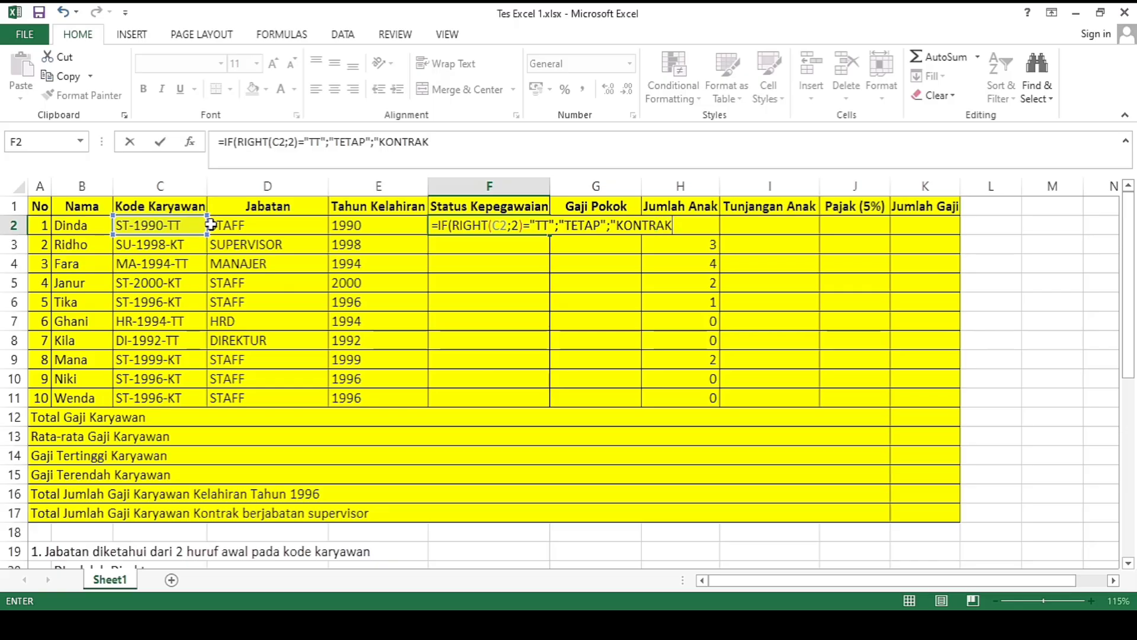
text("))
key(Return)
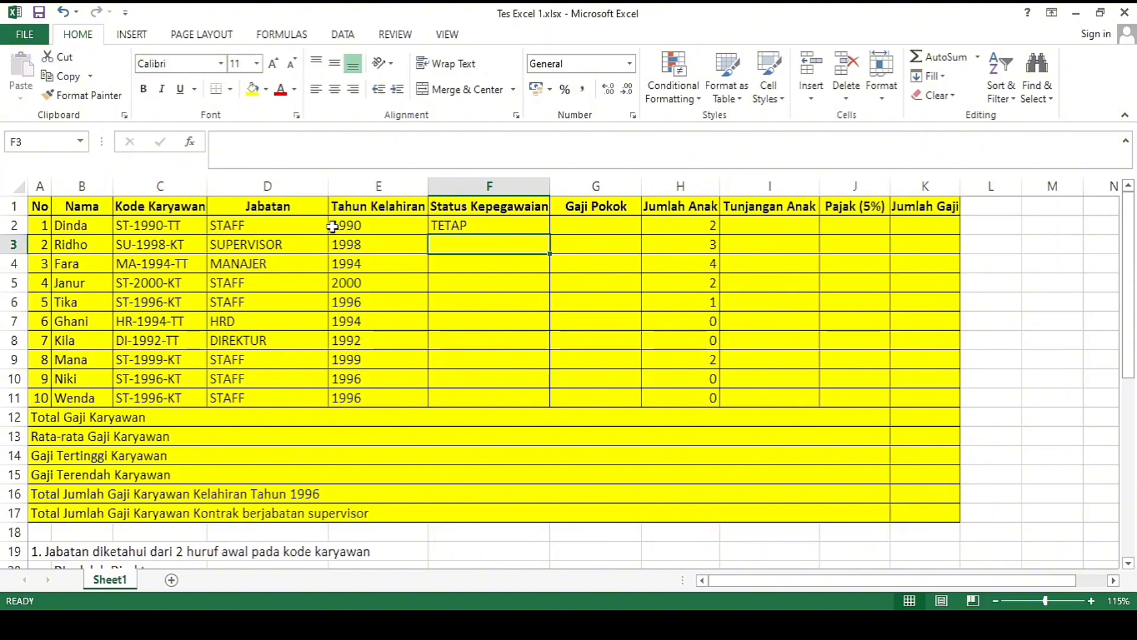
click(462, 222)
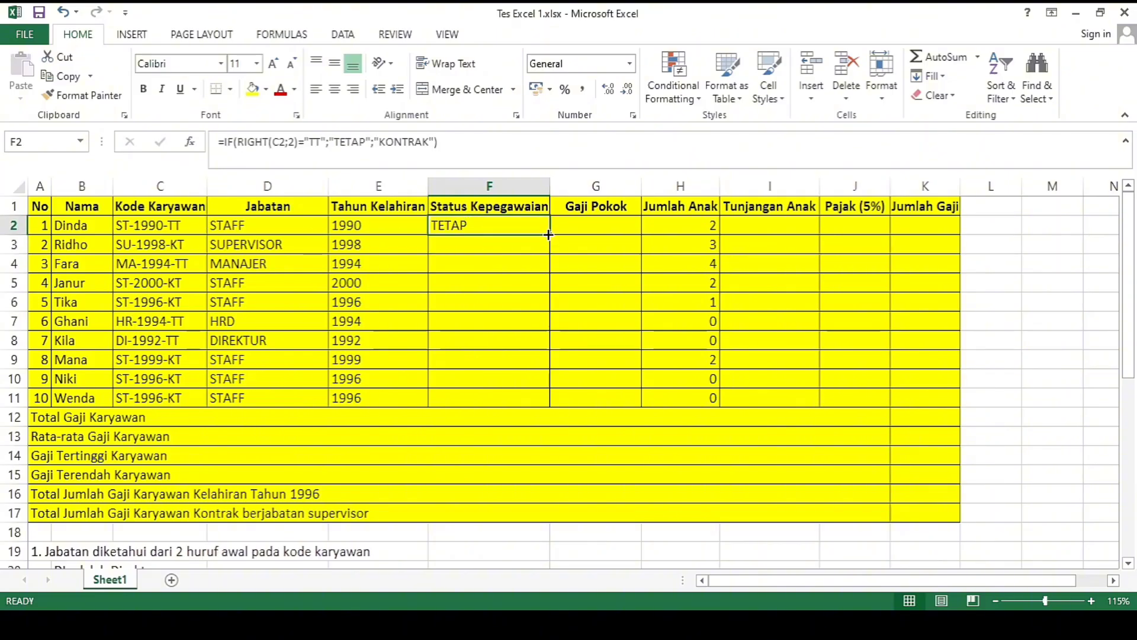
drag(551, 237, 540, 402)
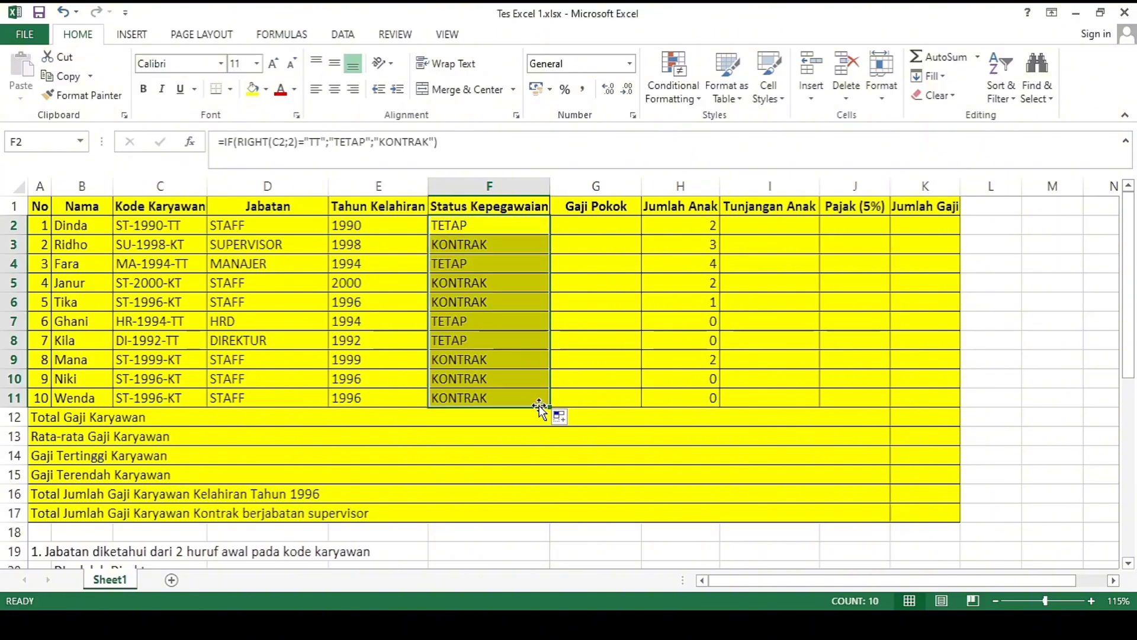
Step: Examine the rules below the table for the Gaji Pokok amount of each Jabatan
click(613, 354)
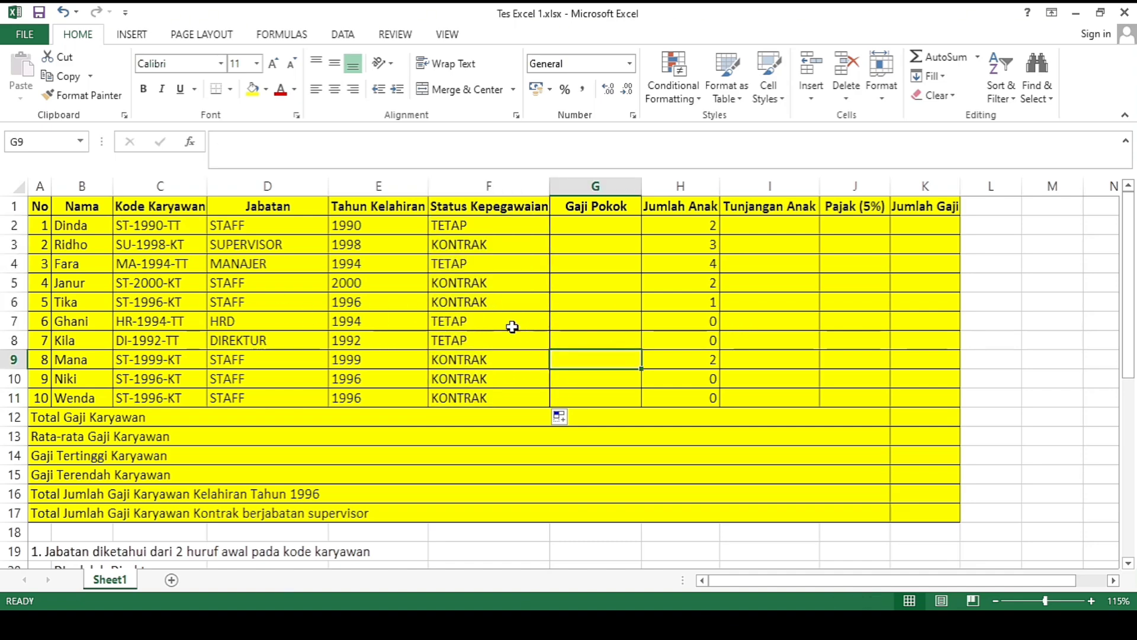
click(605, 229)
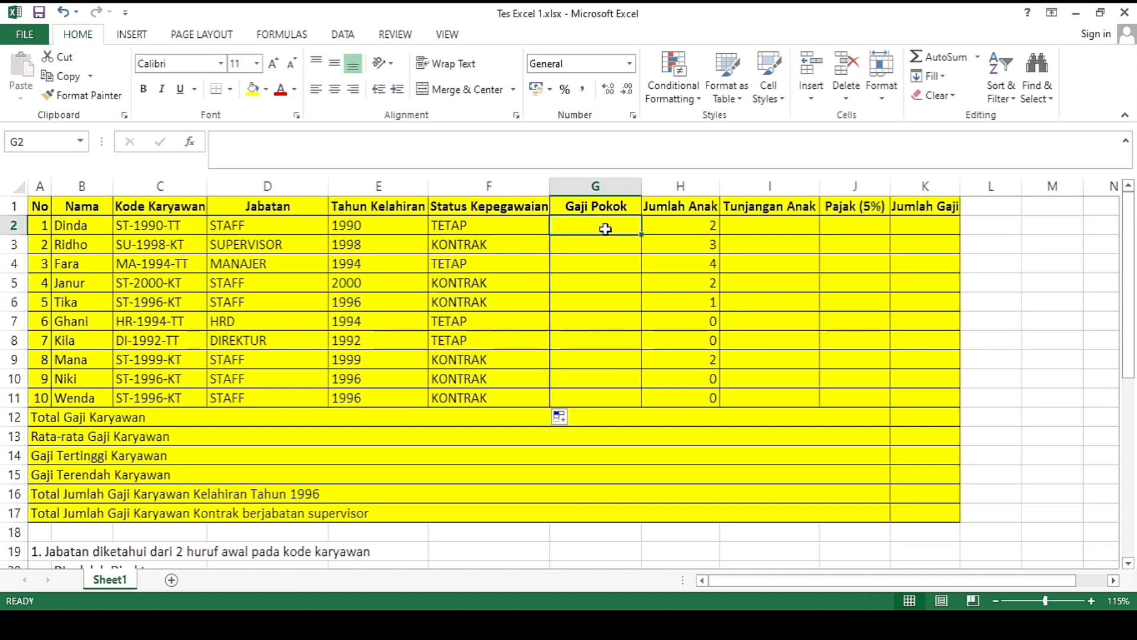
key(Down)
key(Down)
key(Down)
key(Down)
key(Down)
key(Down)
key(Down)
key(Down)
key(Down)
key(Down)
key(Down)
key(Down)
key(Down)
key(Down)
key(Down)
key(Down)
key(Down)
key(Down)
key(Down)
key(Down)
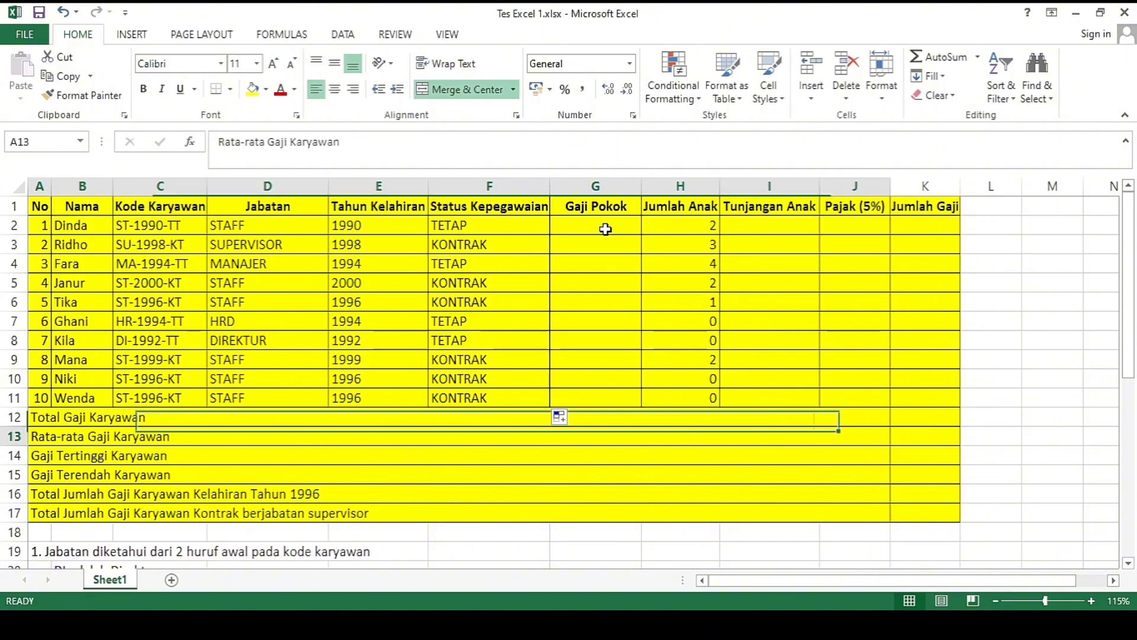
key(Down)
key(Down)
key(Down)
key(Down)
key(Down)
key(Down)
key(Down)
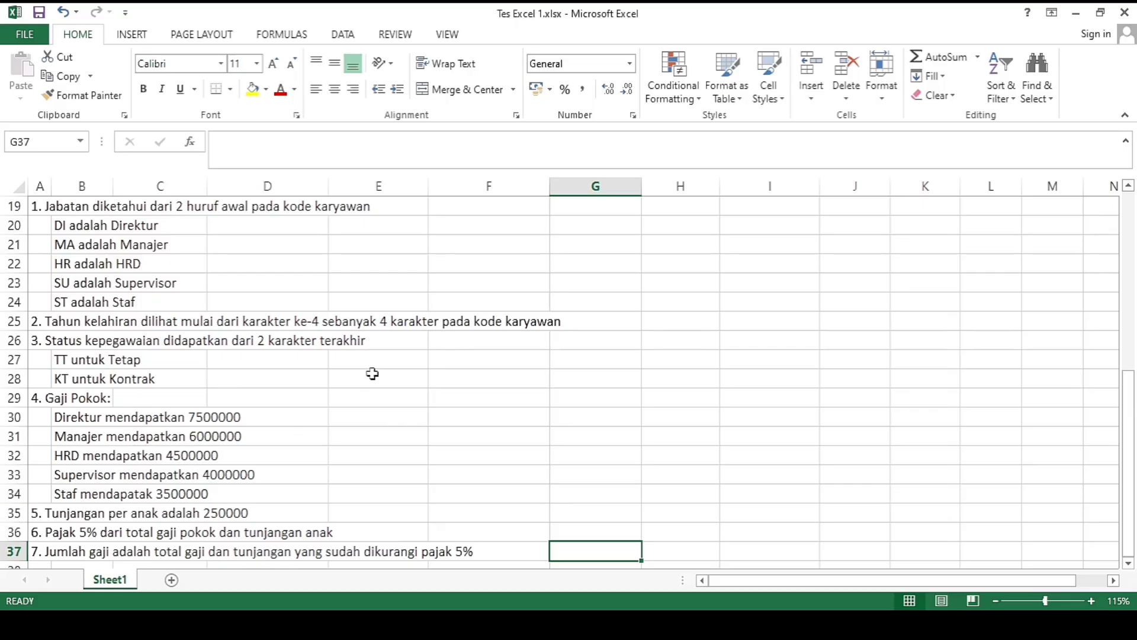
key(Up)
key(Up)
key(Up)
key(Up)
key(Up)
key(Up)
key(Up)
key(Up)
key(Up)
key(Up)
key(Up)
key(Up)
key(Up)
key(Up)
key(Up)
key(Up)
key(Up)
key(Up)
key(Up)
key(Up)
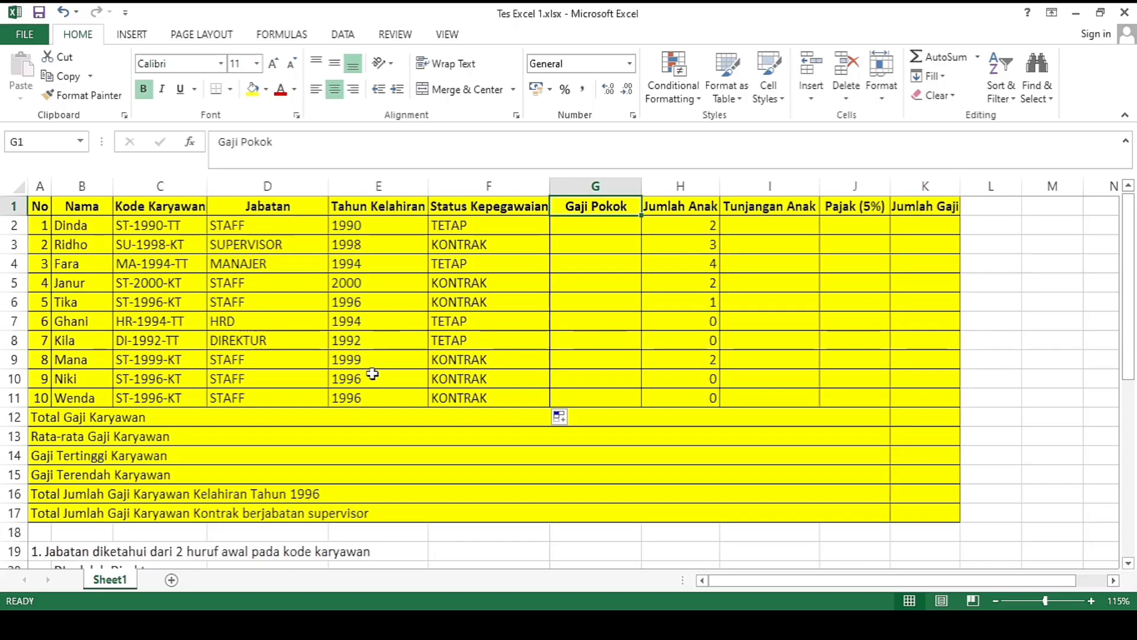
Step: Start the Gaji Pokok formula in G2 with an IF that returns 7500000 when D2 equals "DIREKTUR"
click(587, 223)
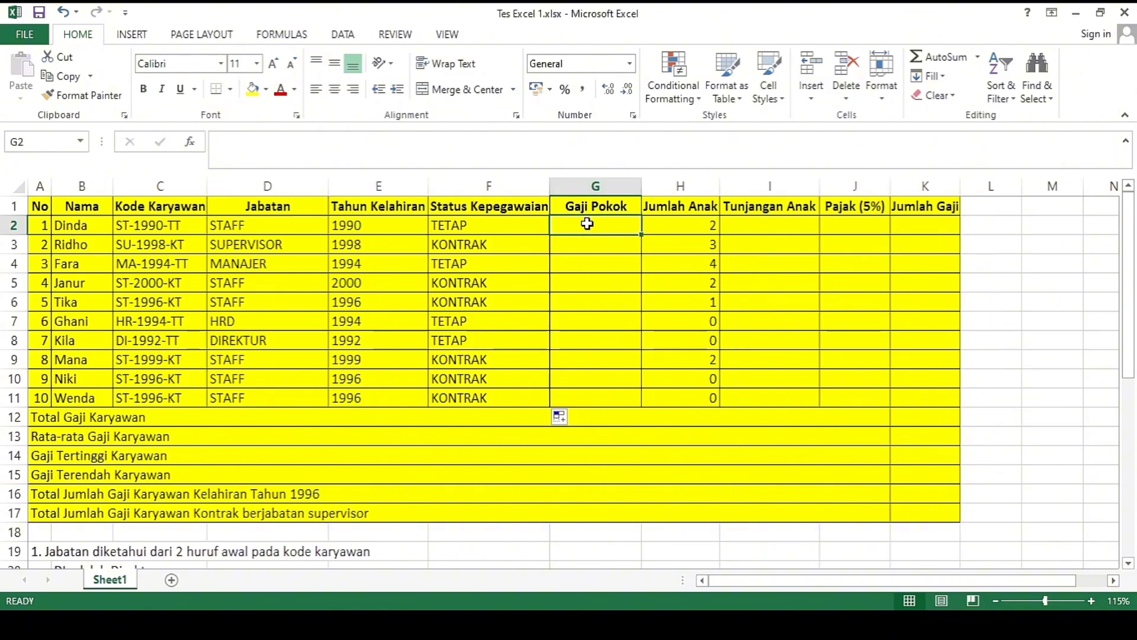
text(=IF)
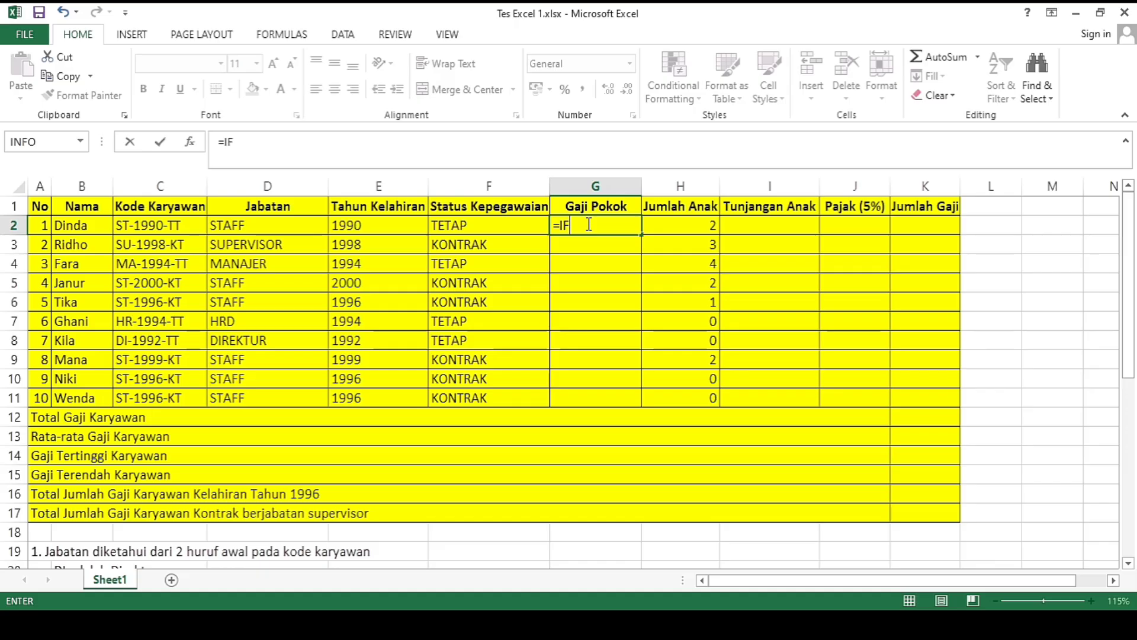
text(()
click(247, 221)
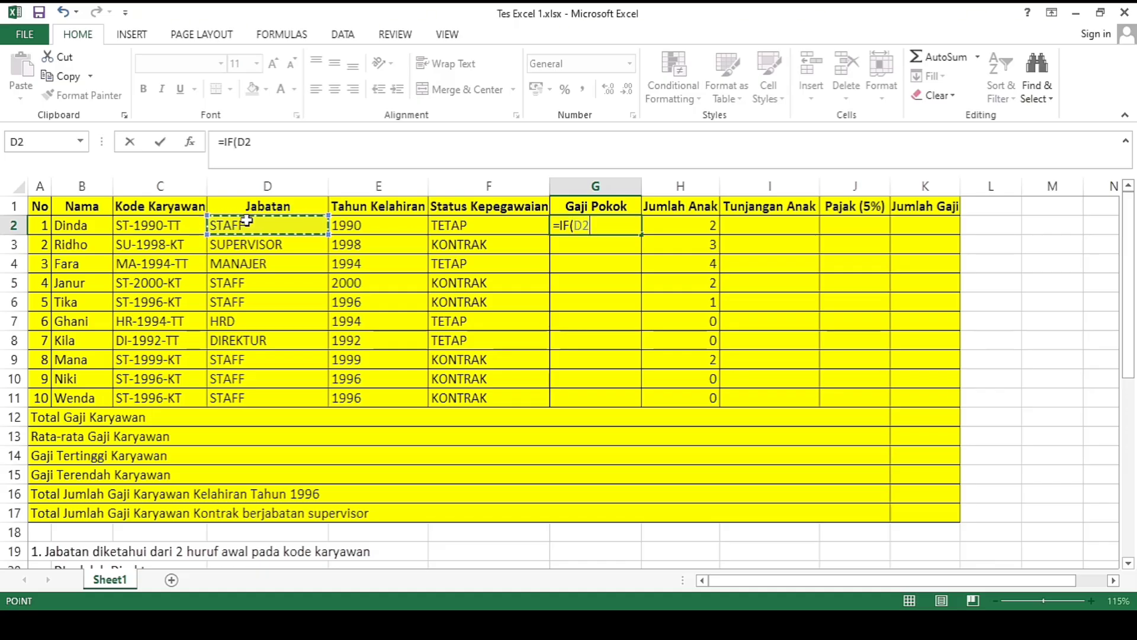
text(=)
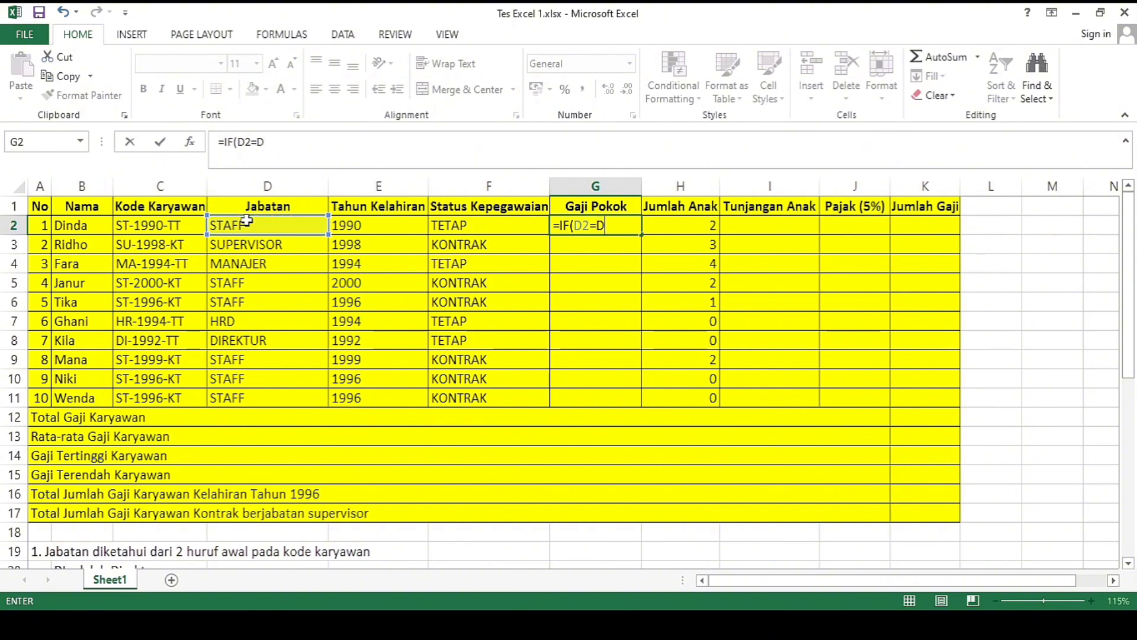
text("DIREKTUR)
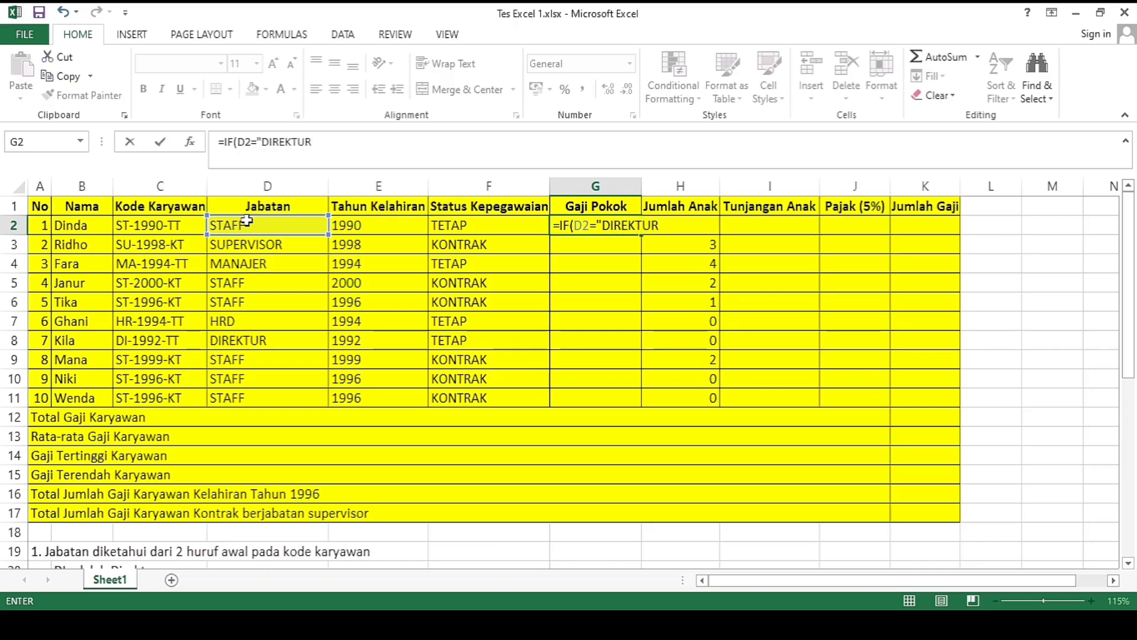
text(";7500000;)
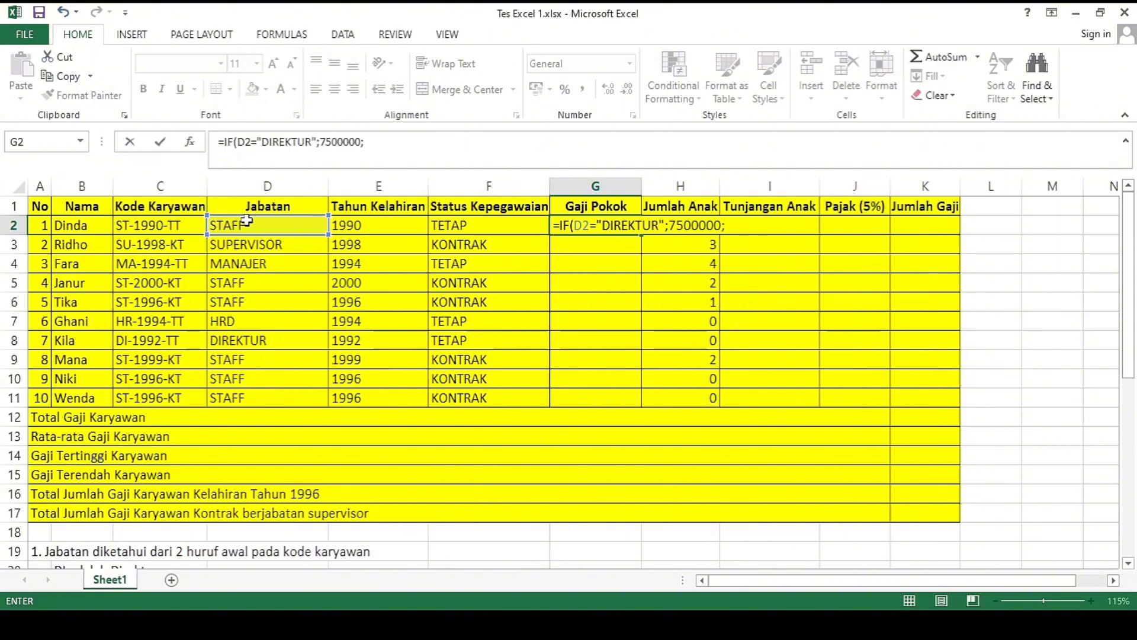
Step: Nest a second IF in the G2 formula that returns 6000000 when D2 equals "MANAJER"
text(IF()
click(247, 220)
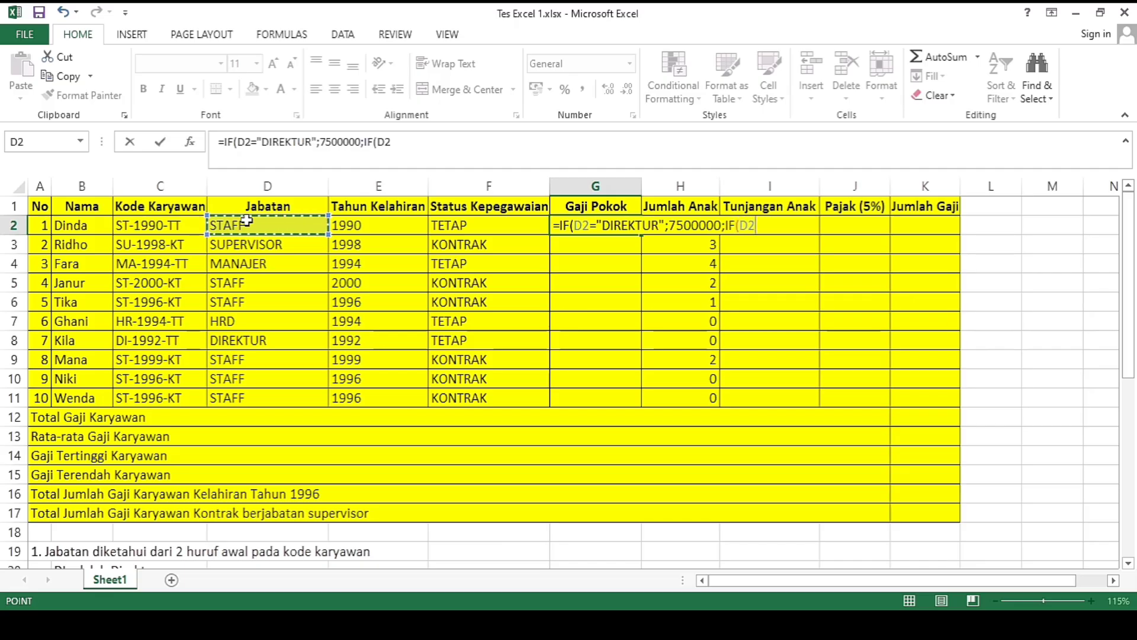
text(="MANAJER)
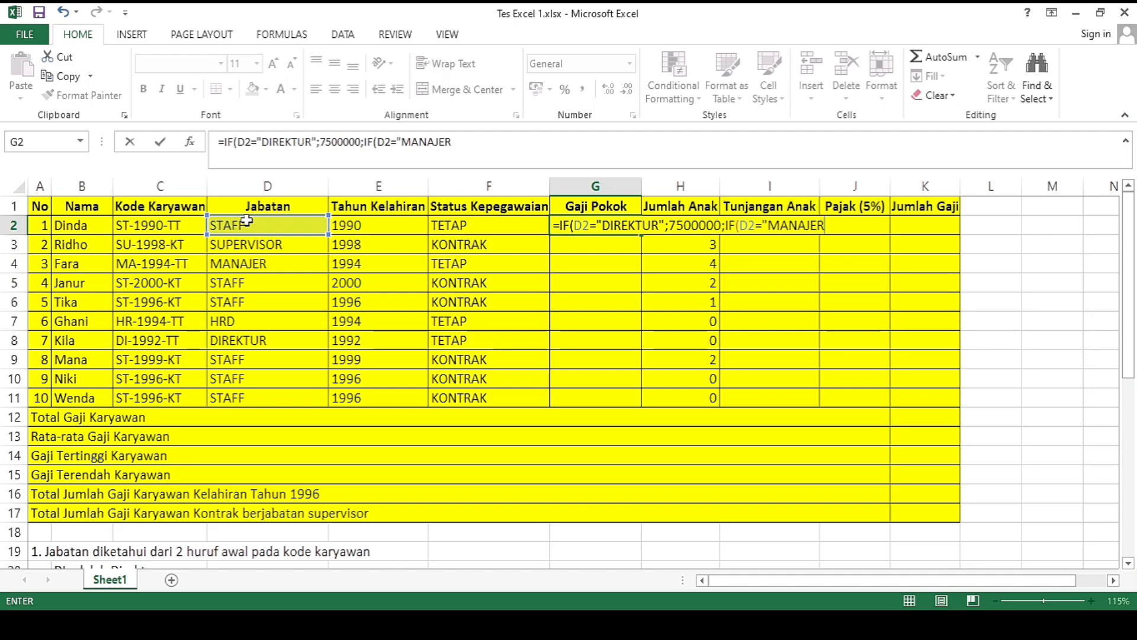
text(";6000000;)
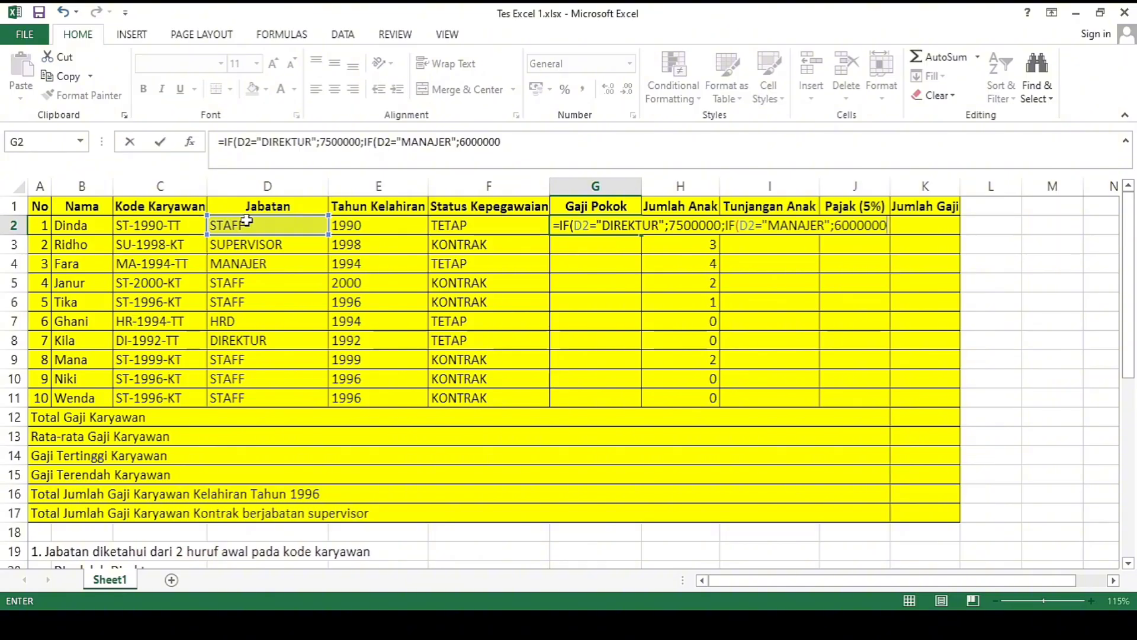
Step: Add a third nested IF to the G2 formula that returns 4500000 when D2 equals "HRD"
text(IF()
click(249, 223)
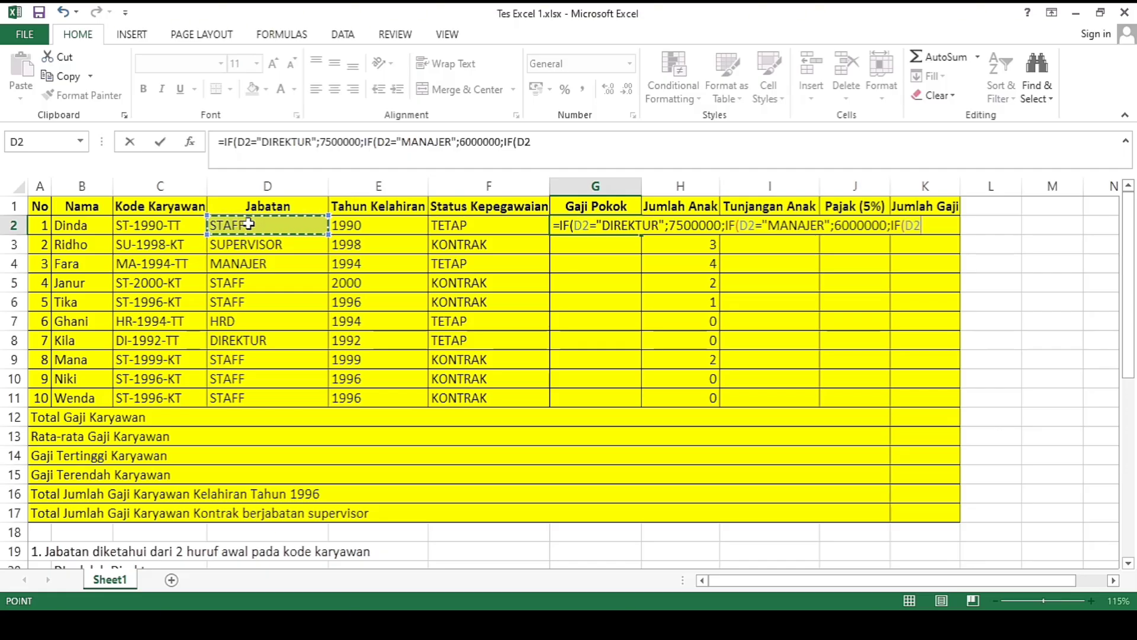
text(=)
text("HRD)
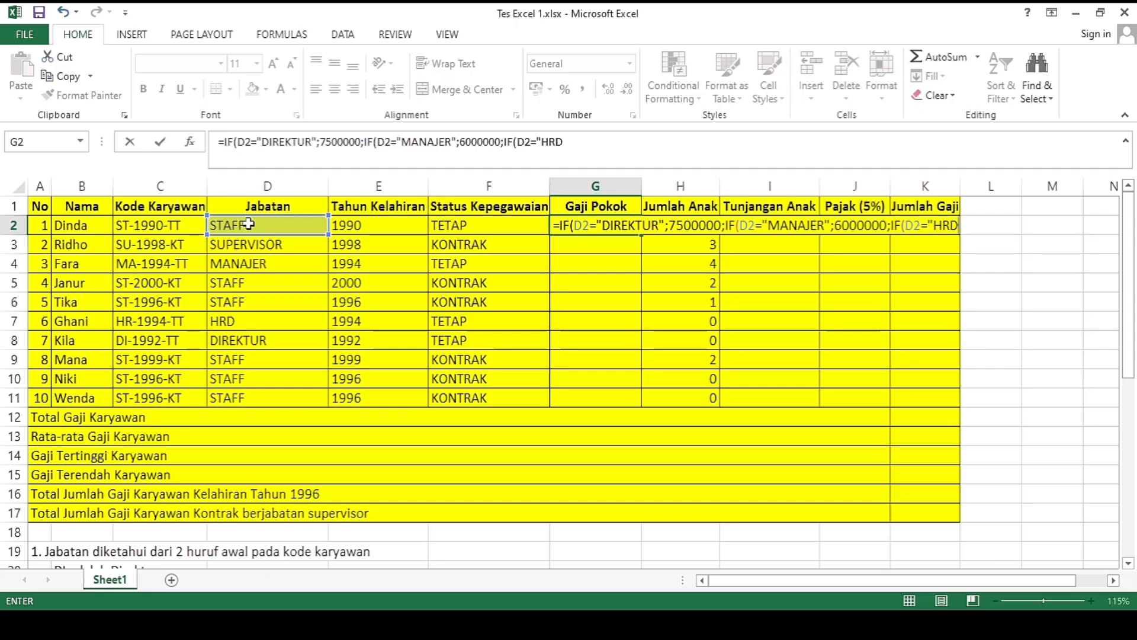
text(")
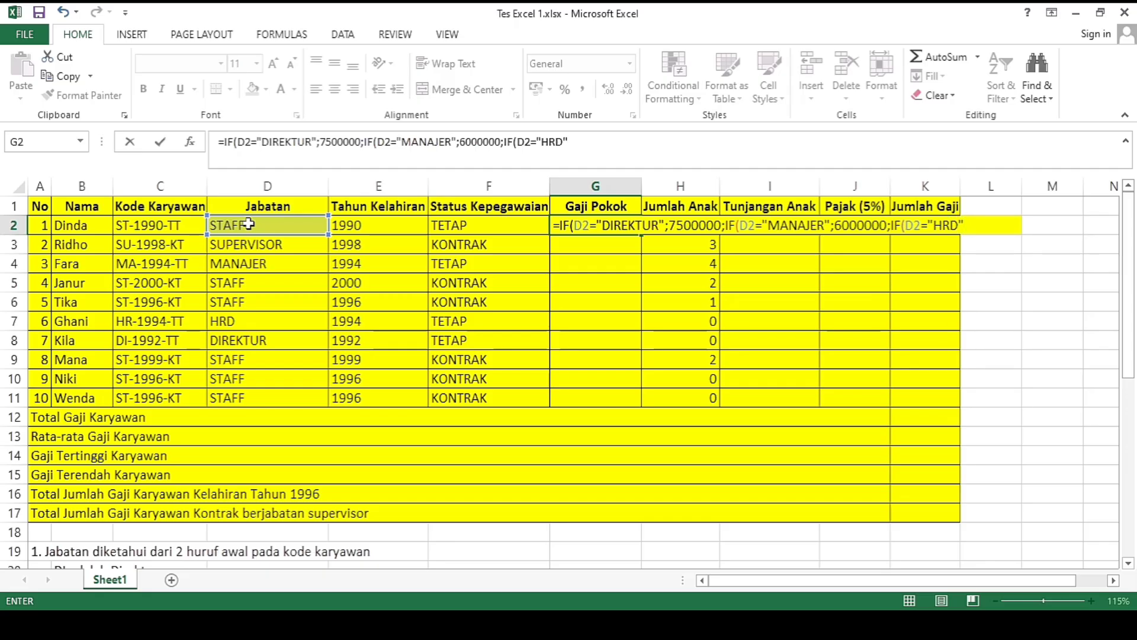
text(;)
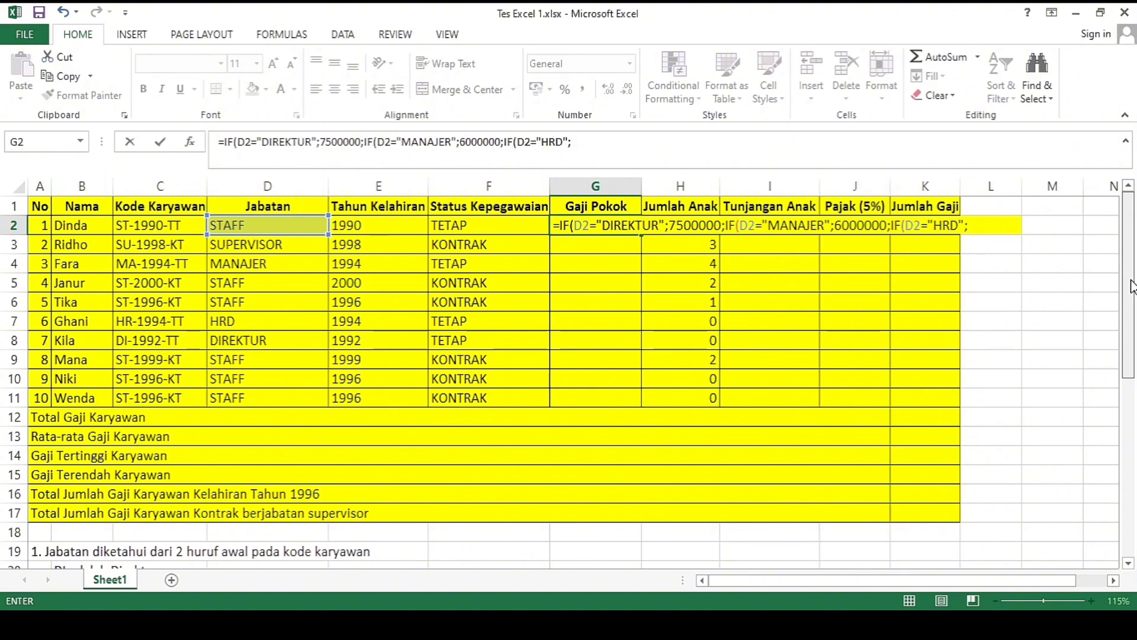
mouse_move(1131, 287)
mouse_down()
mouse_move(1135, 436)
mouse_move(1133, 295)
mouse_up()
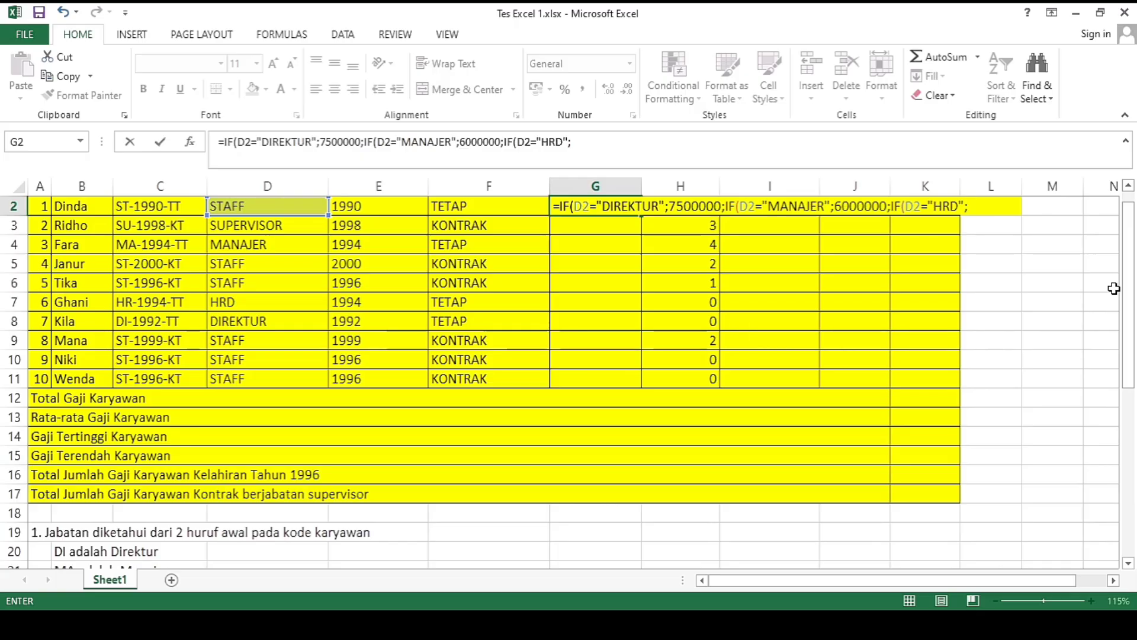
text(450)
text(0000)
text(;I)
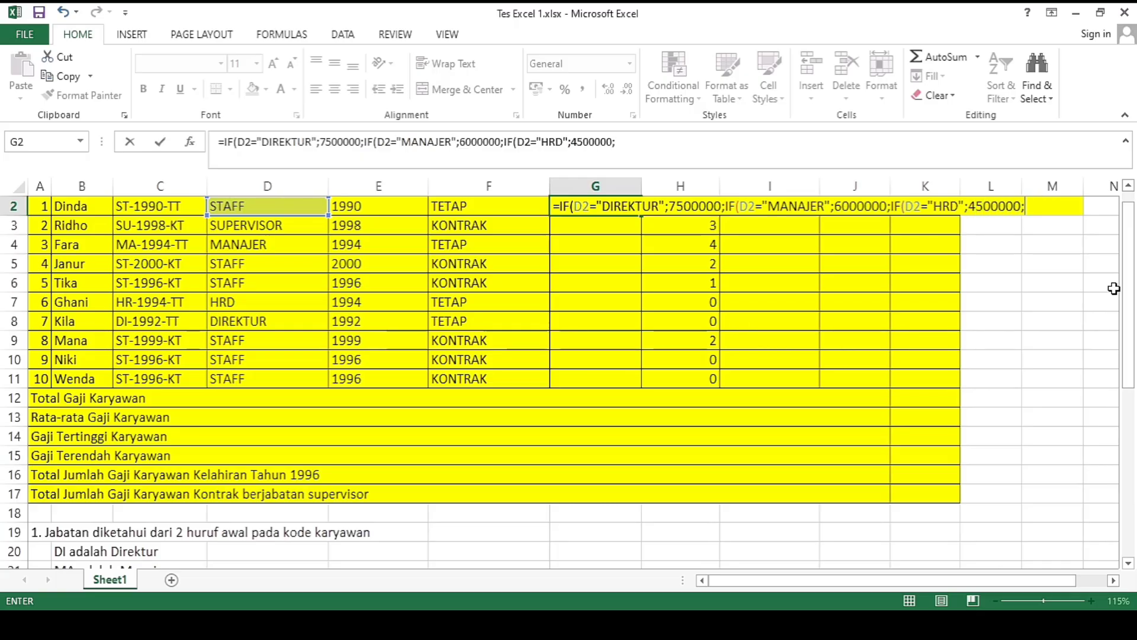
Step: Add a fourth nested IF to the G2 formula that returns 4000000 when D2 equals "SUPERVISOR"
text(F()
key(alt+Tab)
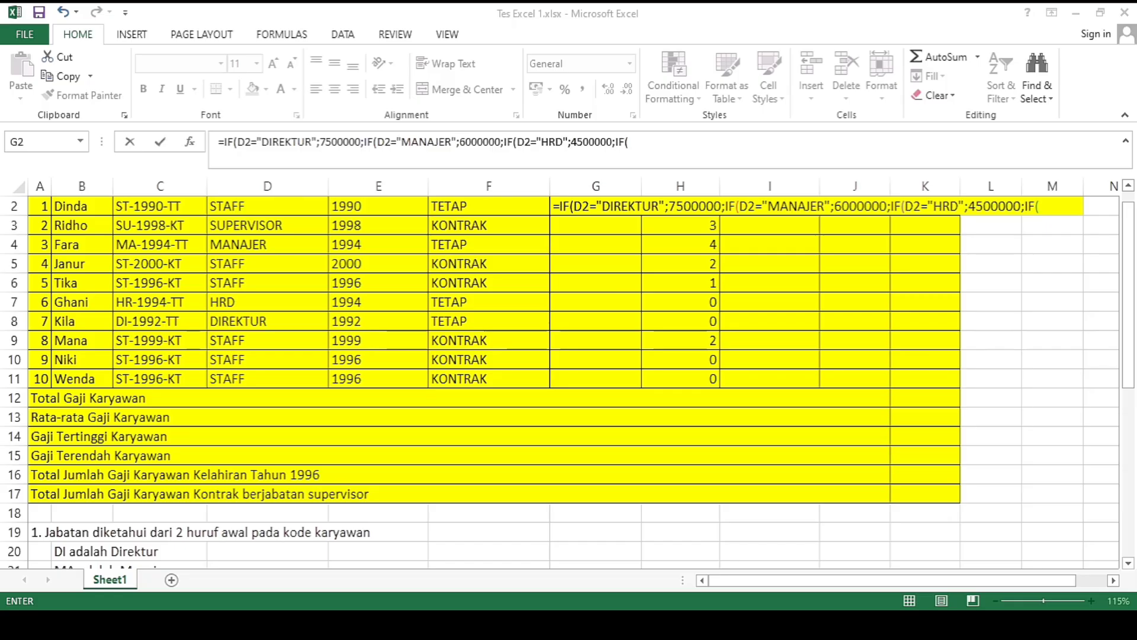
key(alt+Tab)
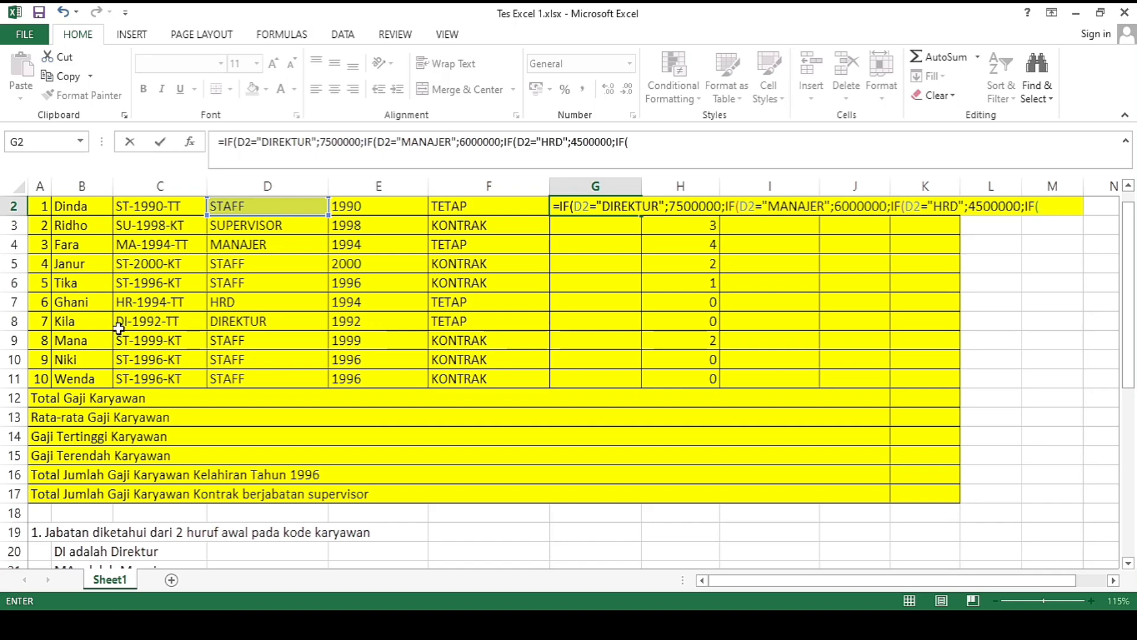
click(262, 209)
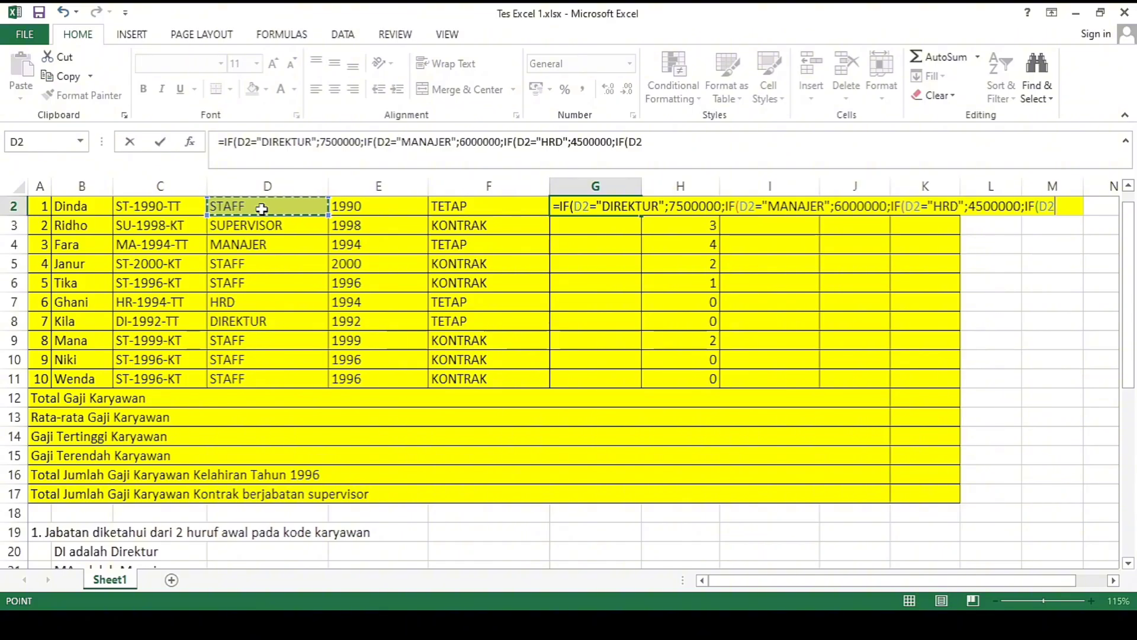
text(=)
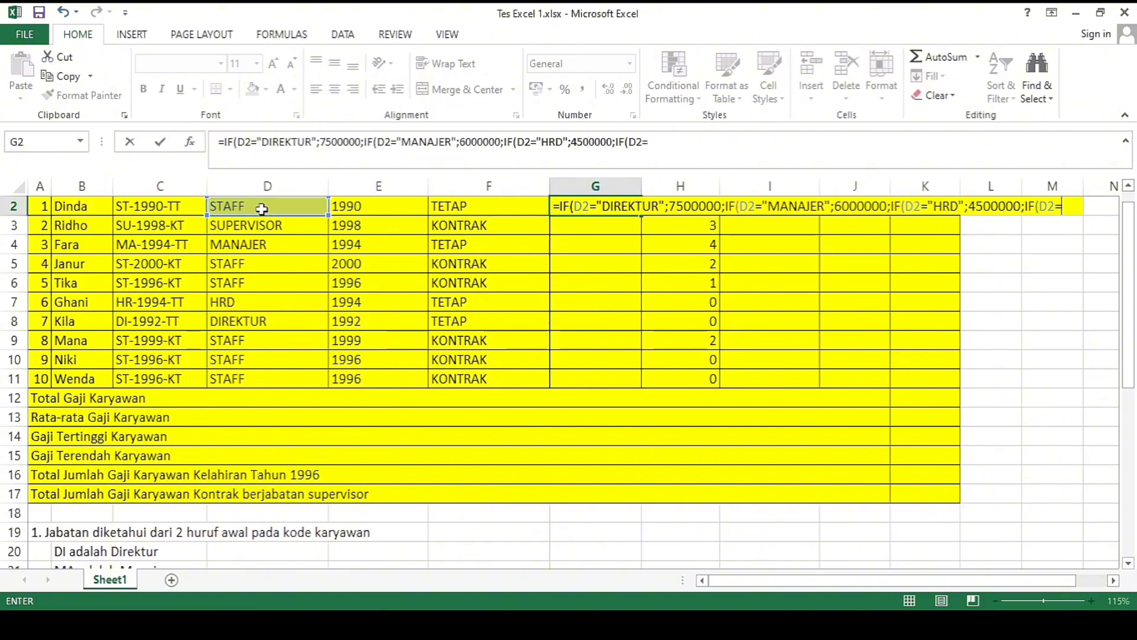
text("SUPER)
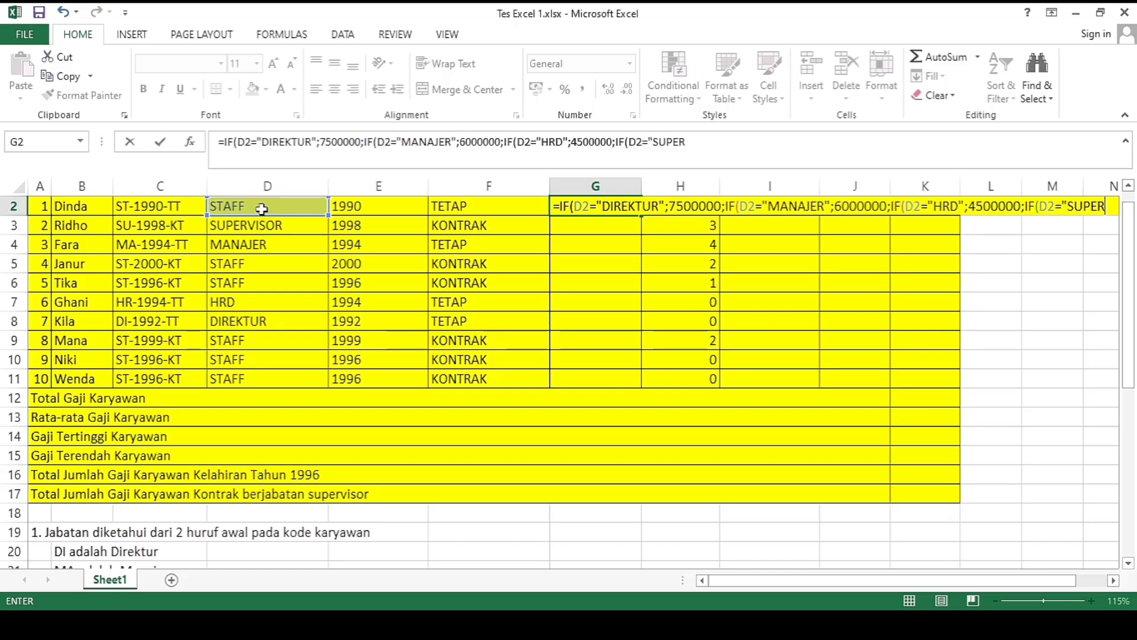
text(VISOR)
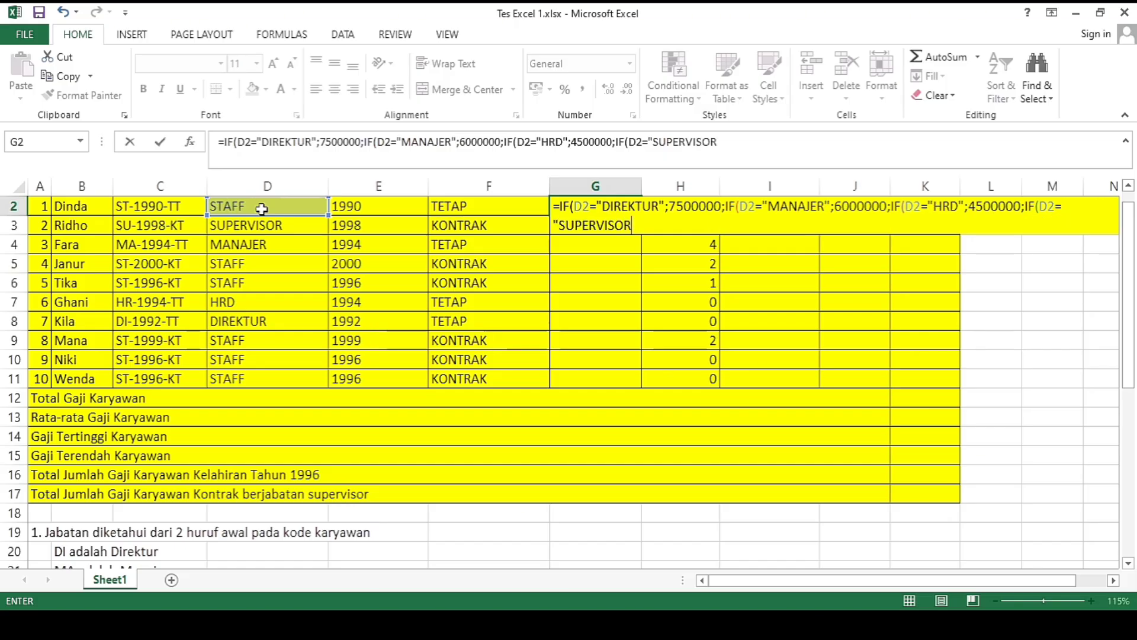
text(";)
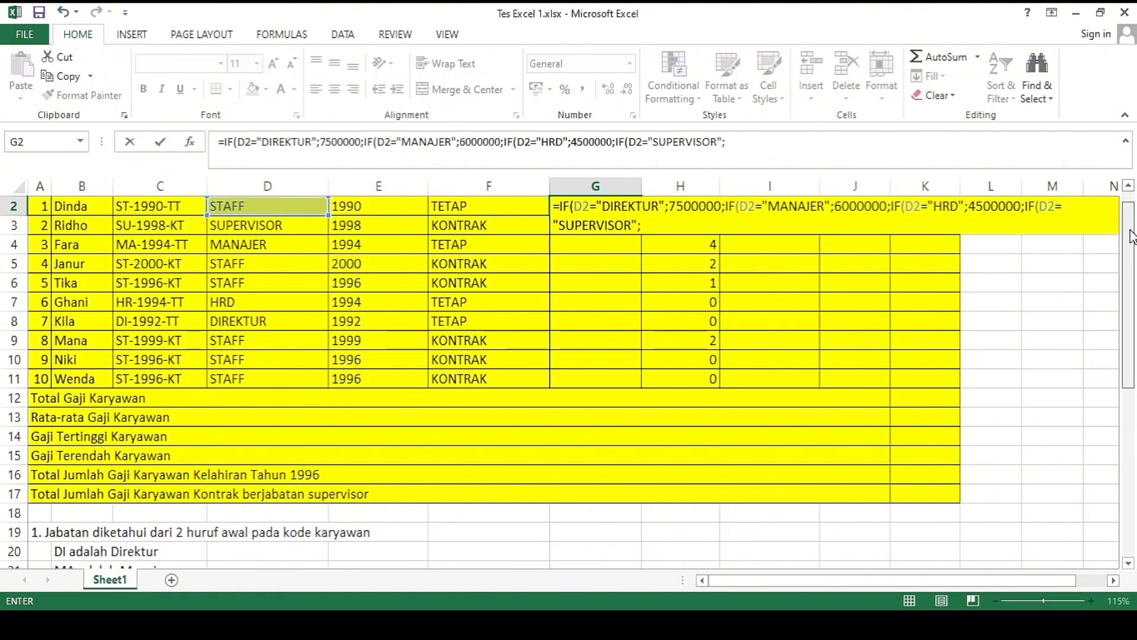
drag(1131, 235, 1135, 385)
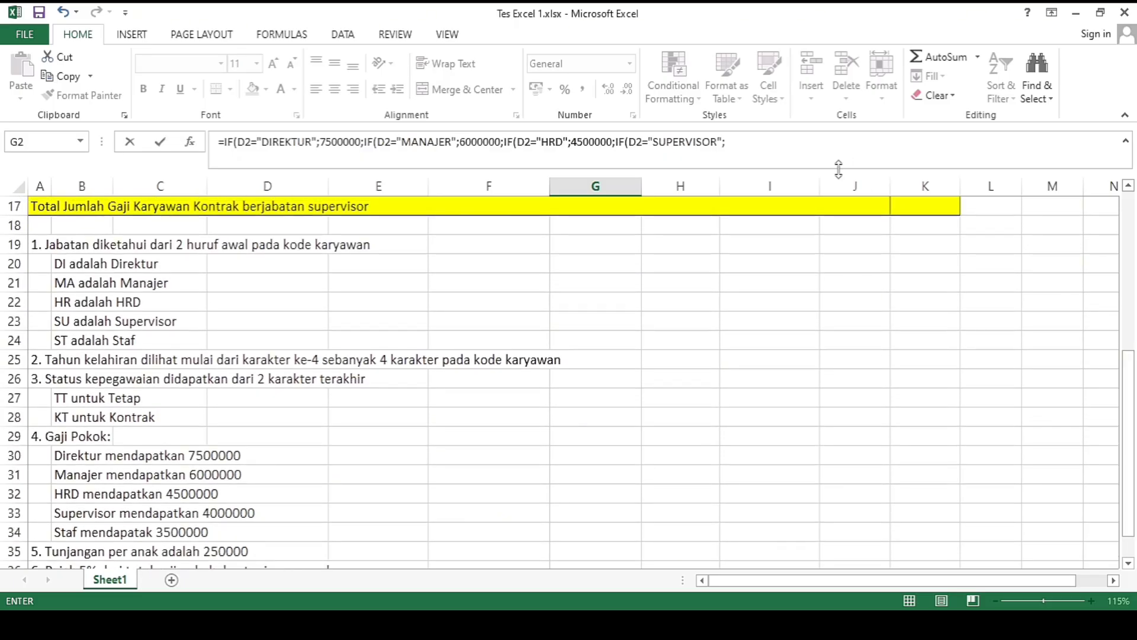
click(793, 153)
text(4000000)
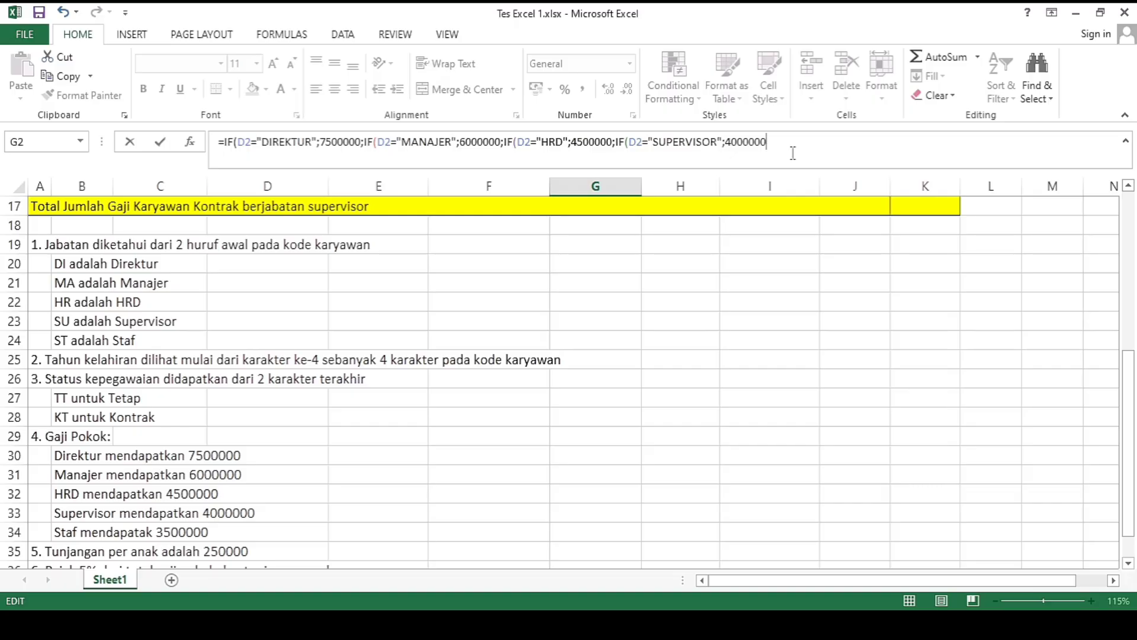
Step: Complete the G2 formula with 3500000 as the final false result, close all four IFs, and fill it down to G11
text(;)
text(3500000)))))
key(Return)
key(Up)
key(Up)
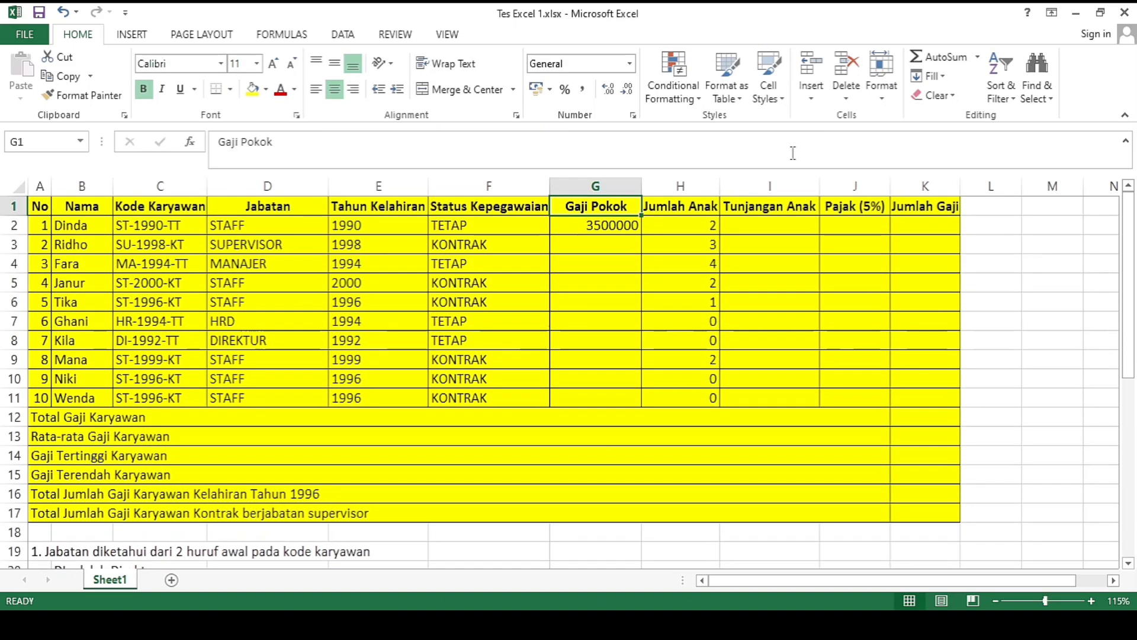
click(609, 228)
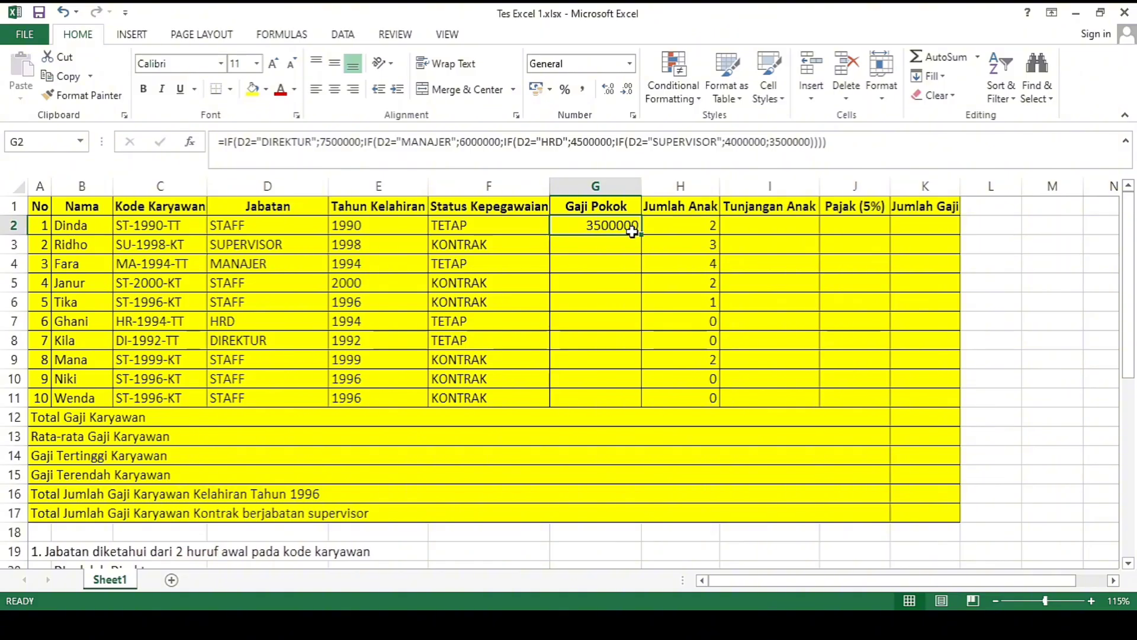
drag(642, 235, 640, 399)
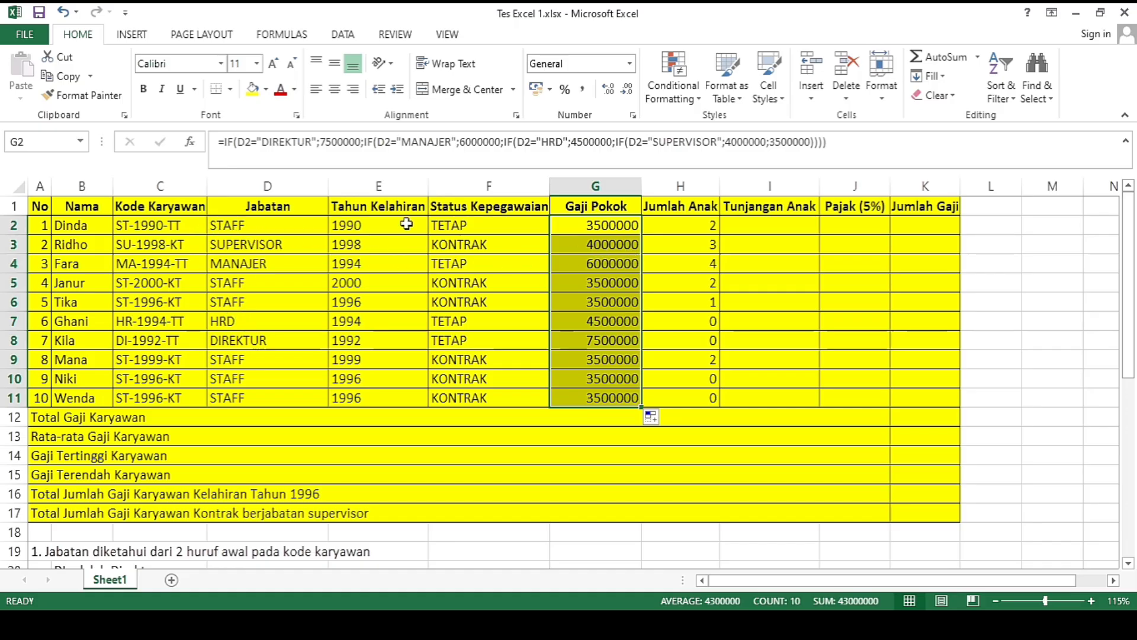
Step: Examine the rules below the table for the Tunjangan Anak amount per child, and return to I2
click(794, 224)
key(Down)
key(Down)
key(Down)
key(Down)
key(Down)
key(Down)
key(Down)
key(Down)
key(Down)
key(Down)
key(Down)
key(Down)
key(Down)
key(Down)
key(Down)
key(Down)
key(Down)
key(Down)
key(Down)
key(Down)
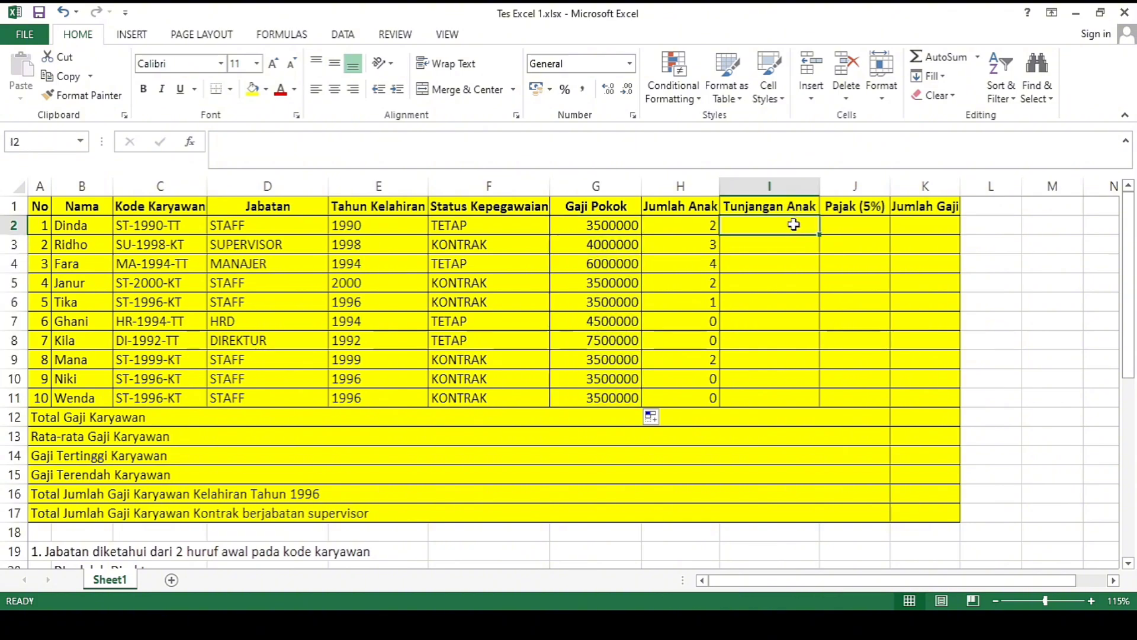
key(Down)
key(Down)
key(Down)
key(Down)
key(Down)
key(Down)
key(Down)
key(Down)
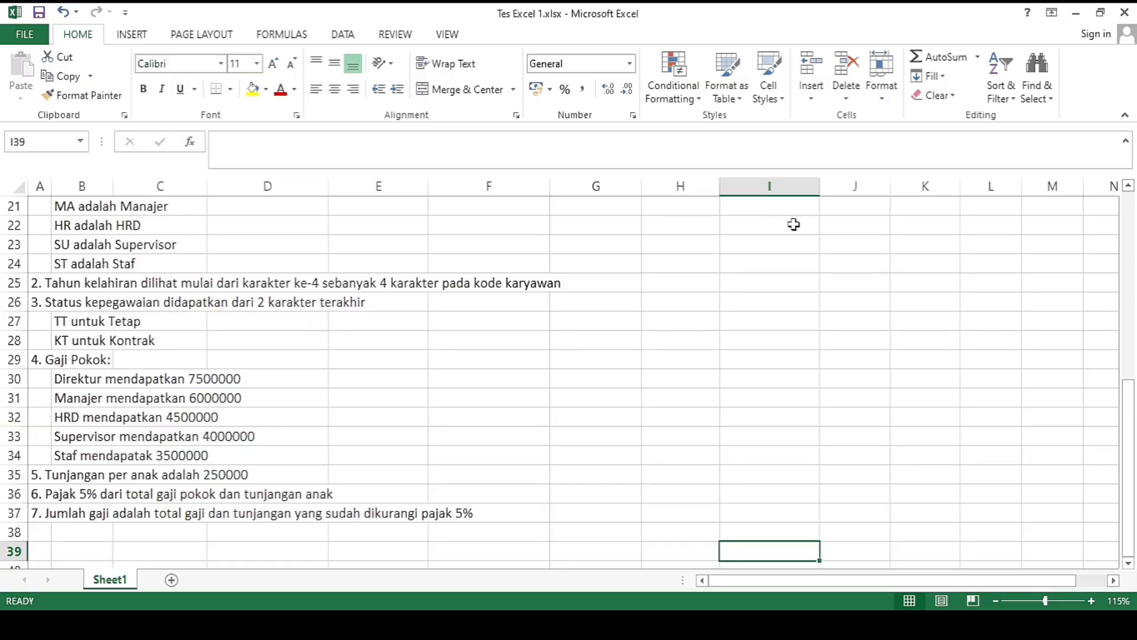
key(Up)
key(Up)
key(Up)
key(Up)
key(Up)
key(Up)
key(Up)
key(Up)
key(Up)
key(Up)
key(Up)
key(Up)
key(Up)
key(Up)
key(Up)
key(Up)
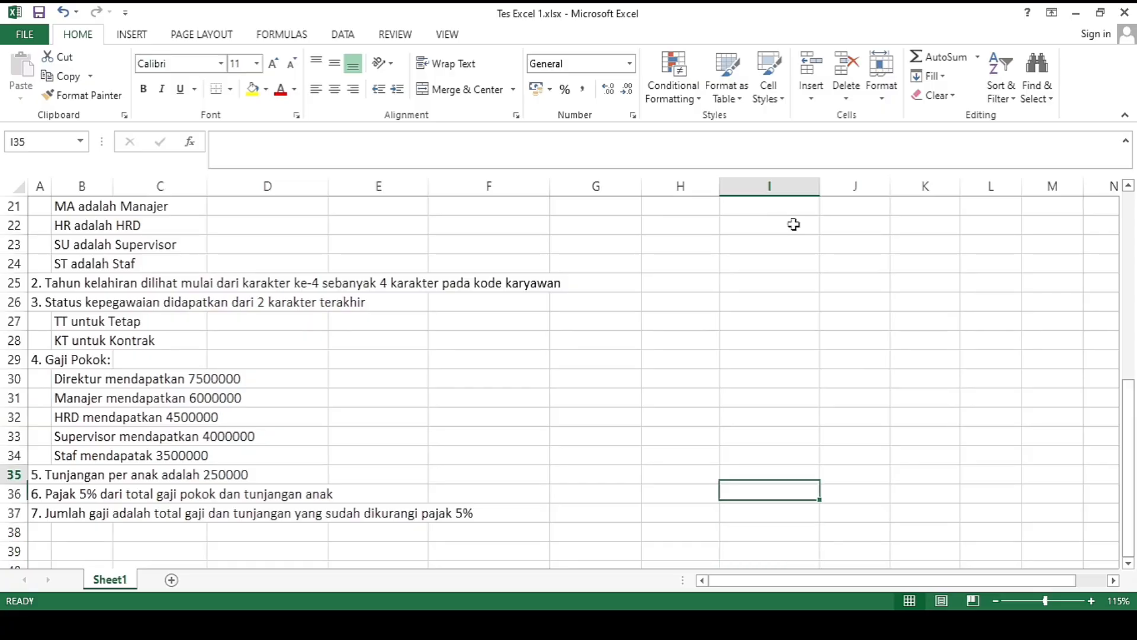
key(ctrl+Up)
key(Down)
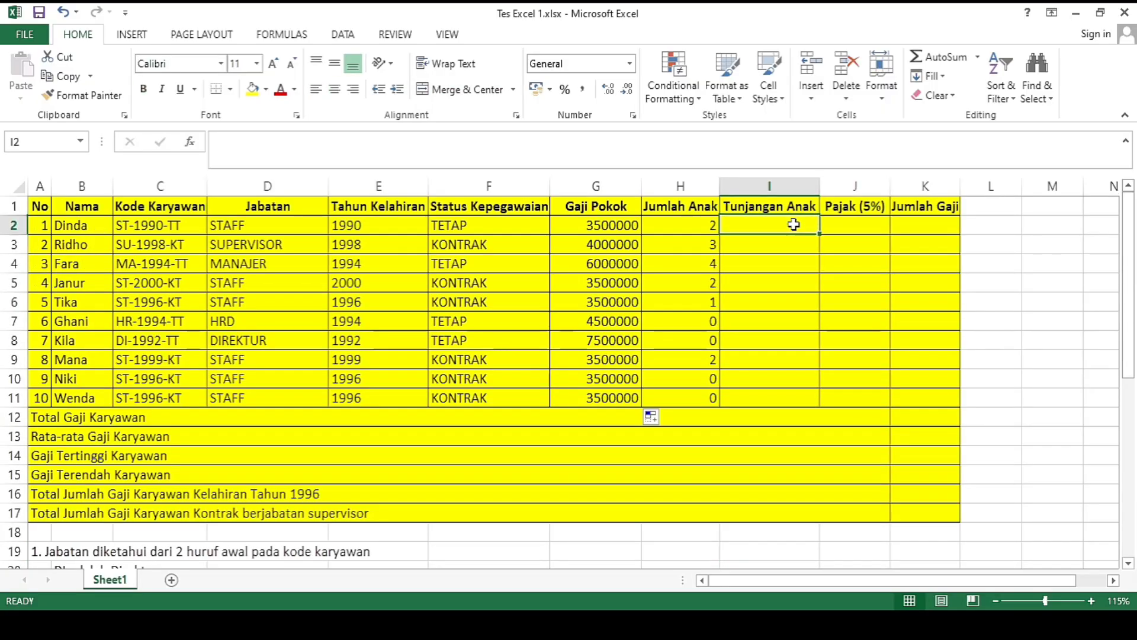
Step: Enter =H2*250000 in I2 for the Tunjangan Anak and fill it down to I11
text(=)
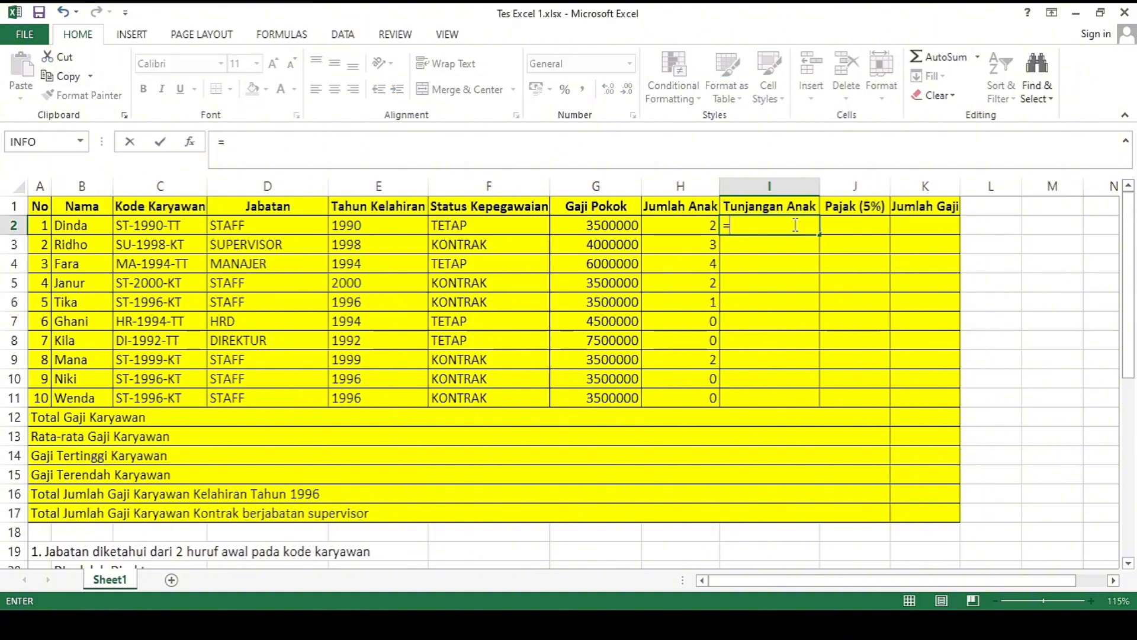
click(700, 225)
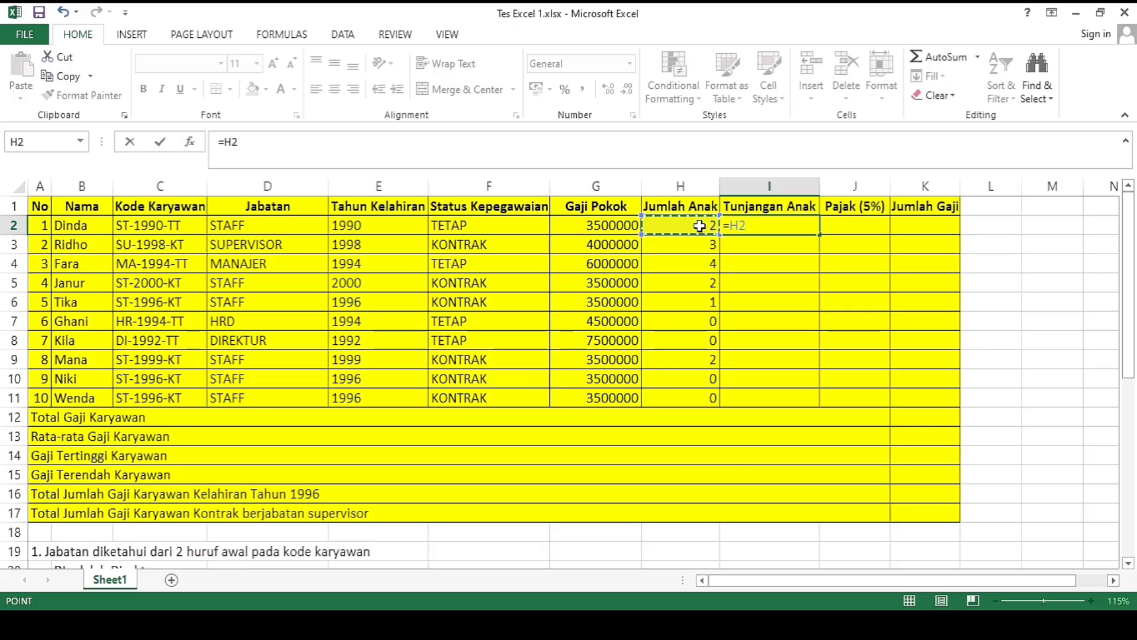
text(*250000)
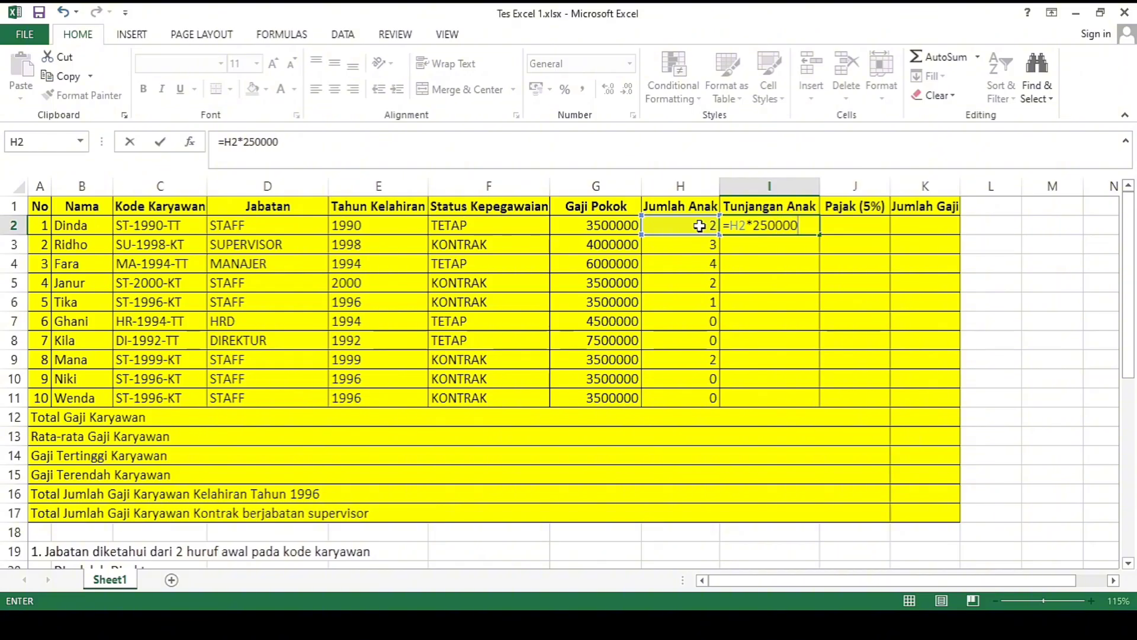
key(Return)
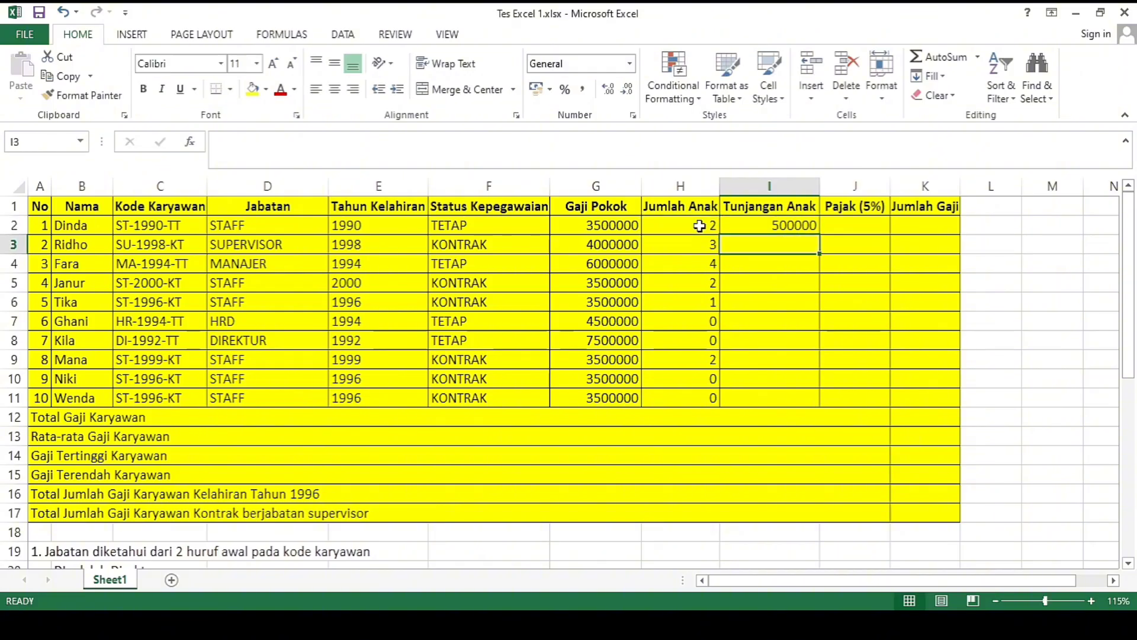
click(770, 225)
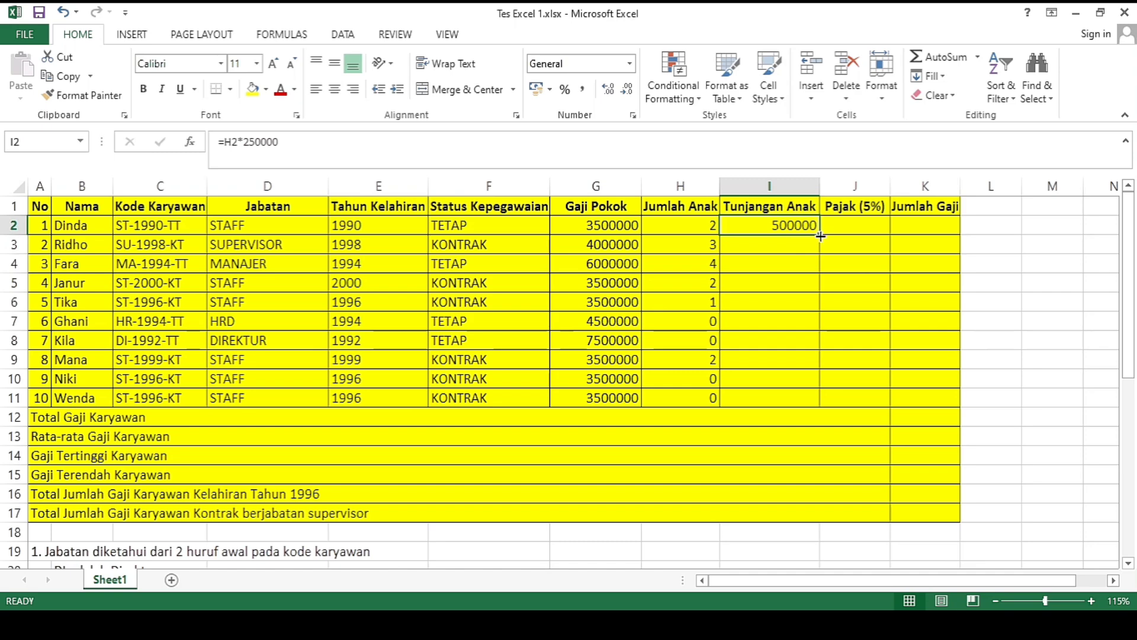
drag(820, 235, 818, 399)
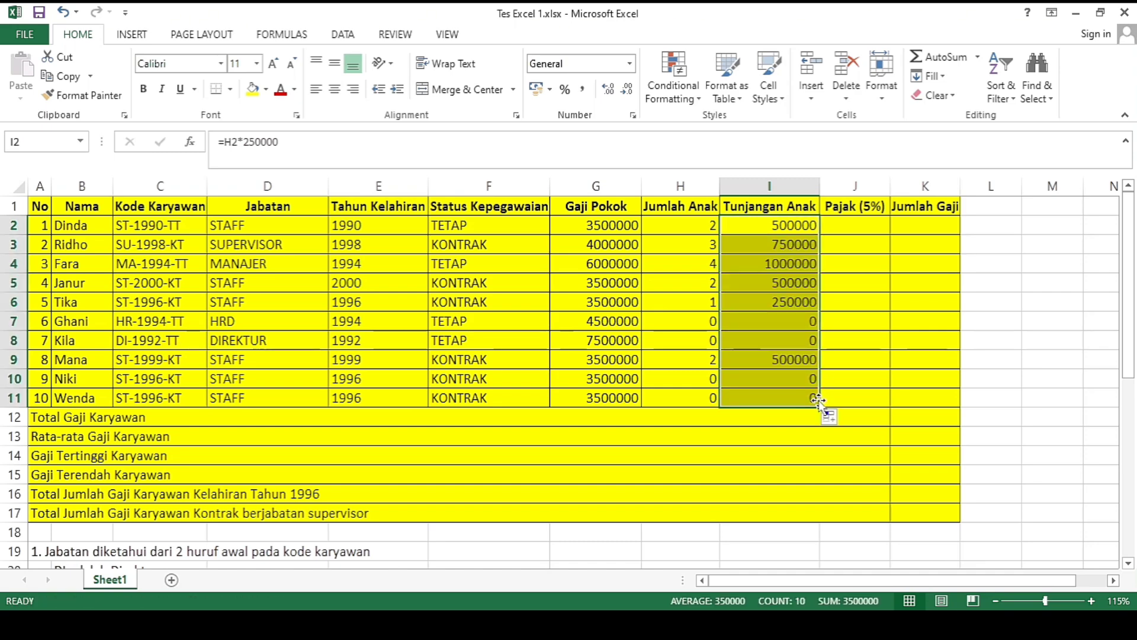
Step: Examine the rules below the table for how the Pajak (5%) column is calculated
click(866, 226)
key(Return)
key(Down)
key(Down)
key(Down)
key(Down)
key(Down)
key(Down)
key(Down)
key(Down)
key(Down)
key(Down)
key(Down)
key(Down)
key(Down)
key(Down)
key(Down)
key(Down)
key(Down)
key(Down)
key(Down)
key(Down)
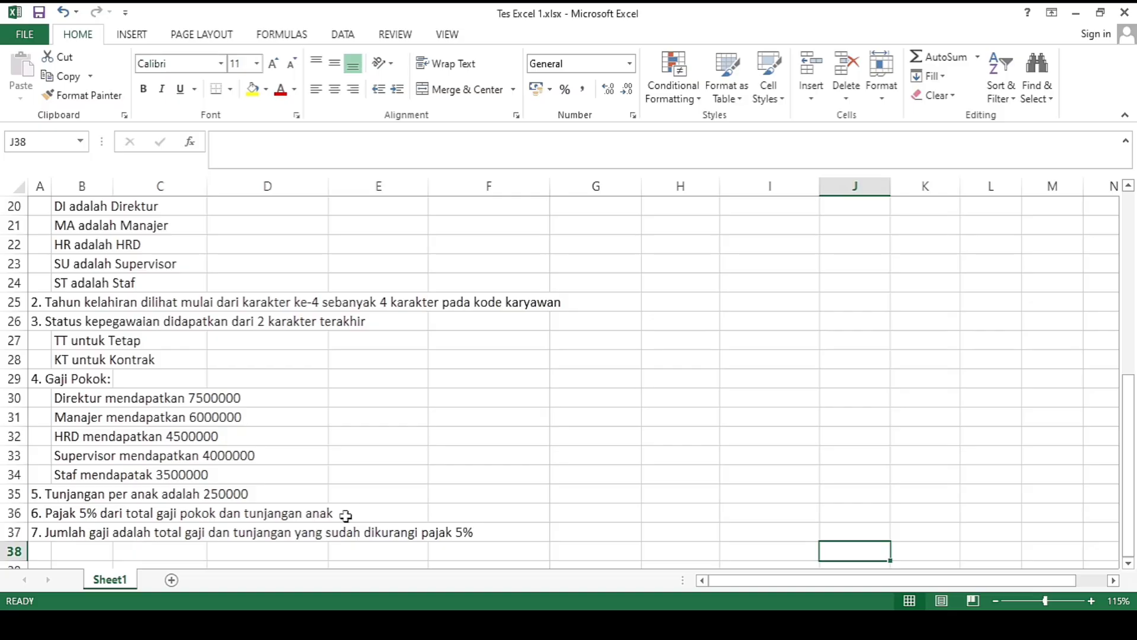
key(Up)
key(Up)
key(Up)
key(Up)
key(Up)
key(Up)
key(Up)
key(Up)
key(Up)
key(Up)
key(Up)
key(Up)
key(Up)
key(Up)
key(Up)
key(Up)
key(Up)
key(Up)
key(Up)
key(Up)
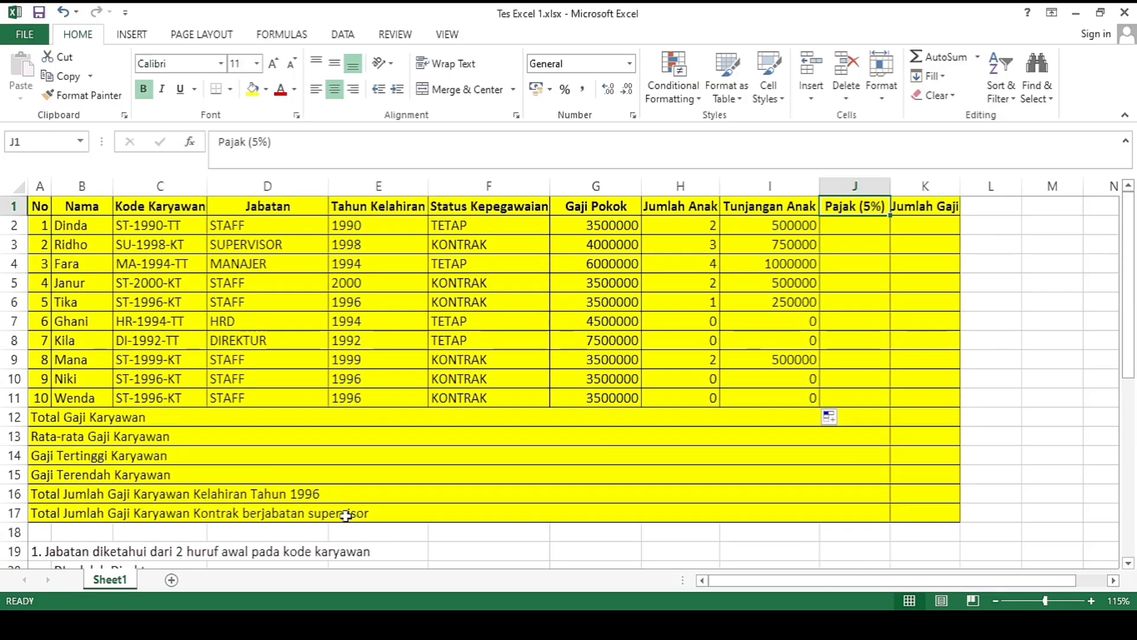
Step: Enter =5%*(G2+I2) in J2 for the Pajak (5%) and fill it down to J11
key(Down)
text(=)
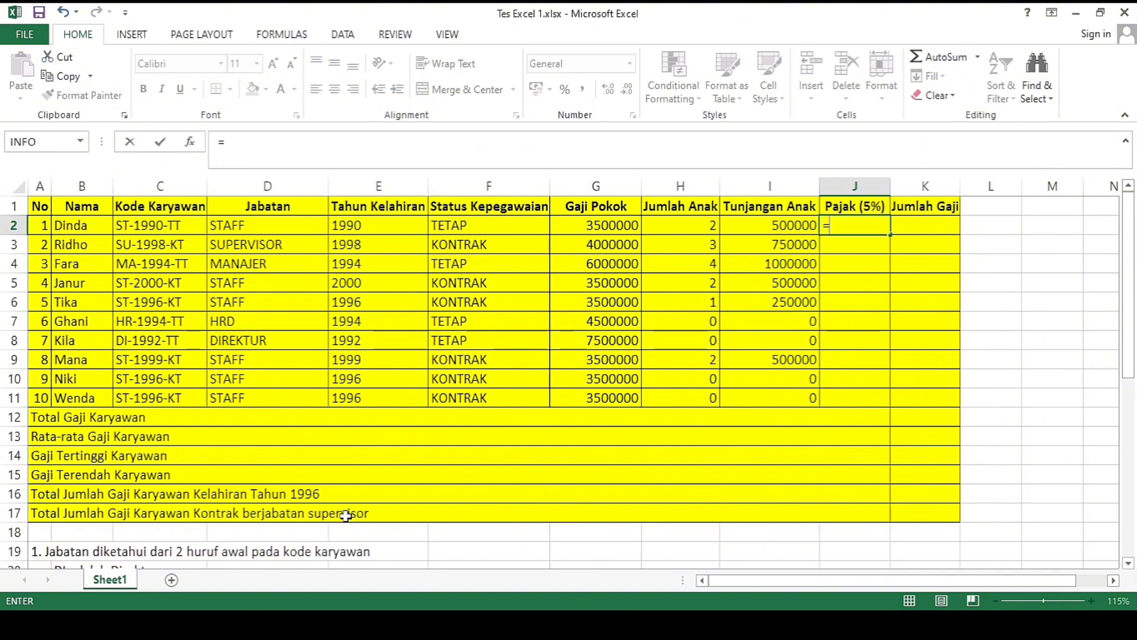
text(5%*()
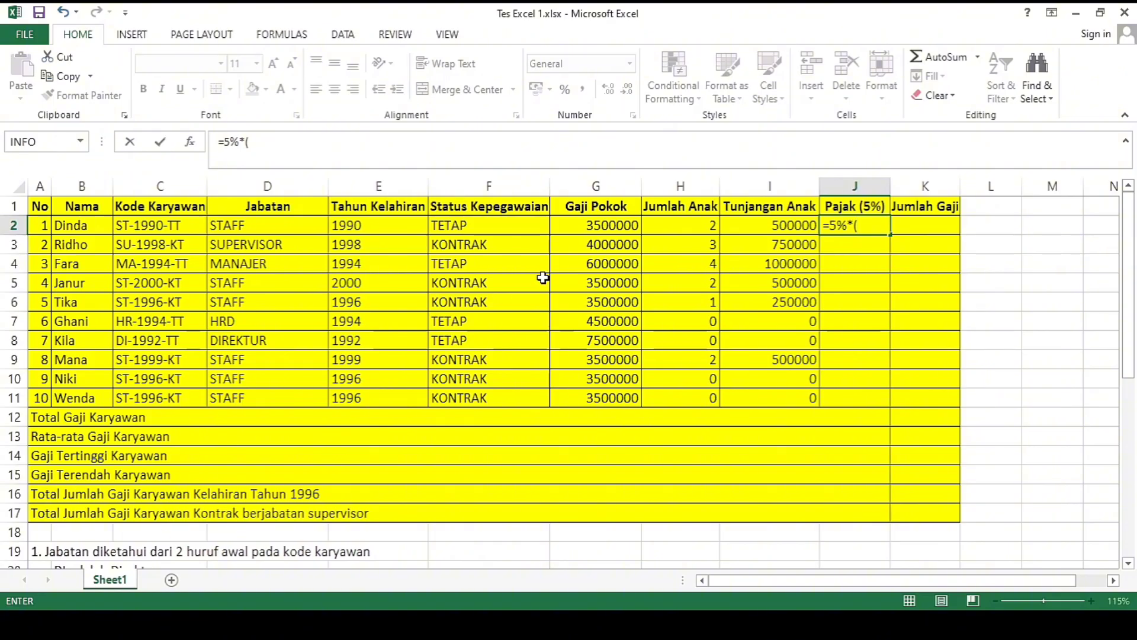
click(606, 227)
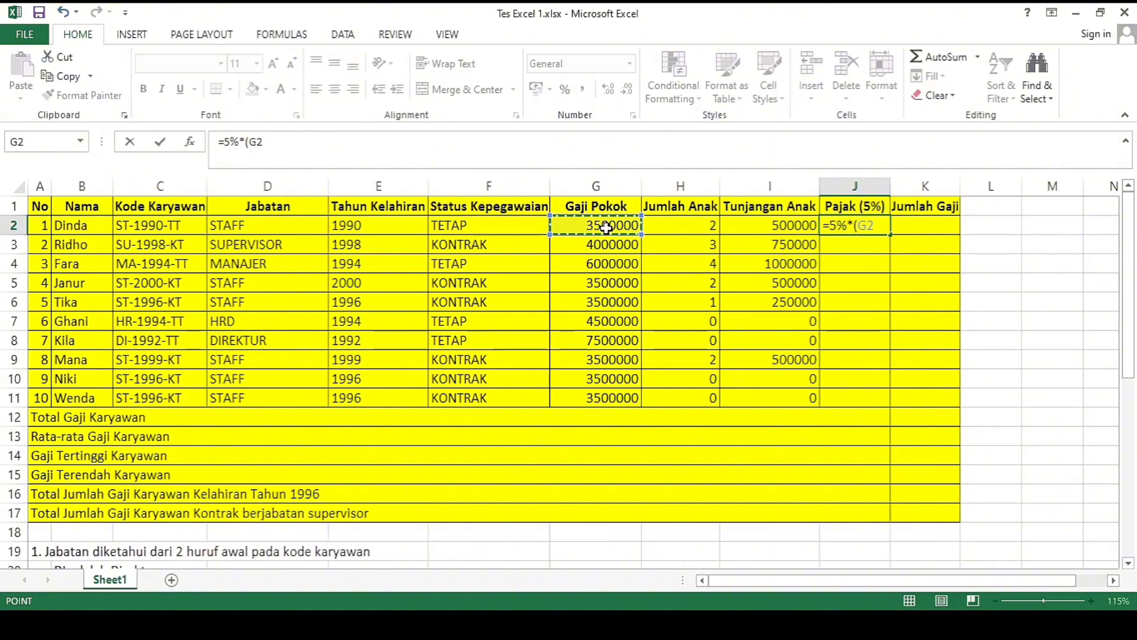
text(+)
click(785, 227)
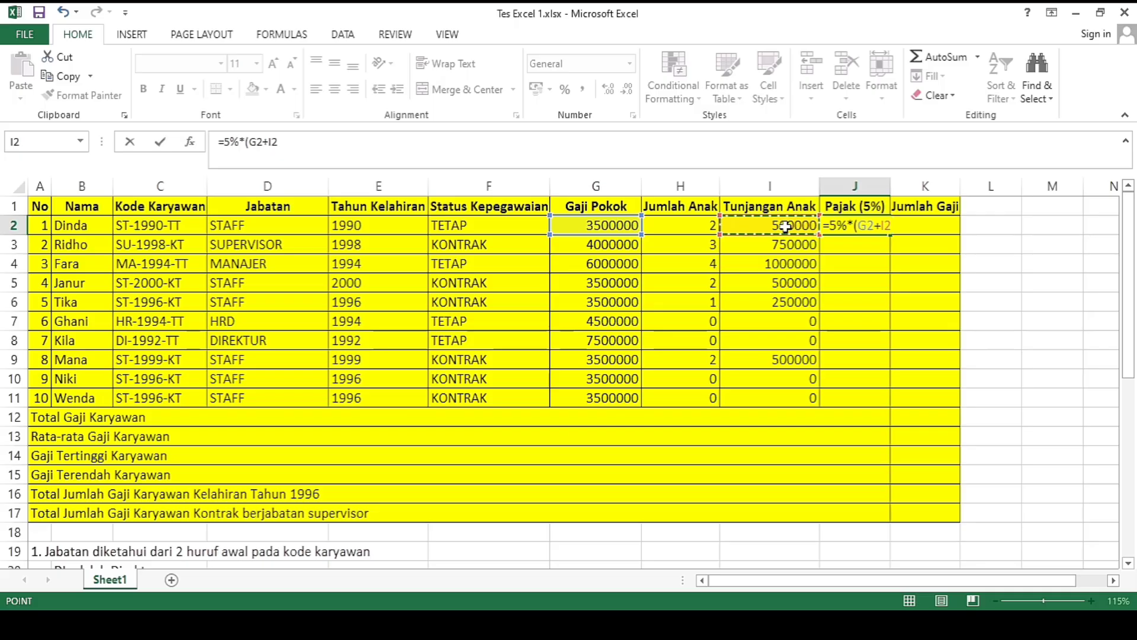
text())
key(Return)
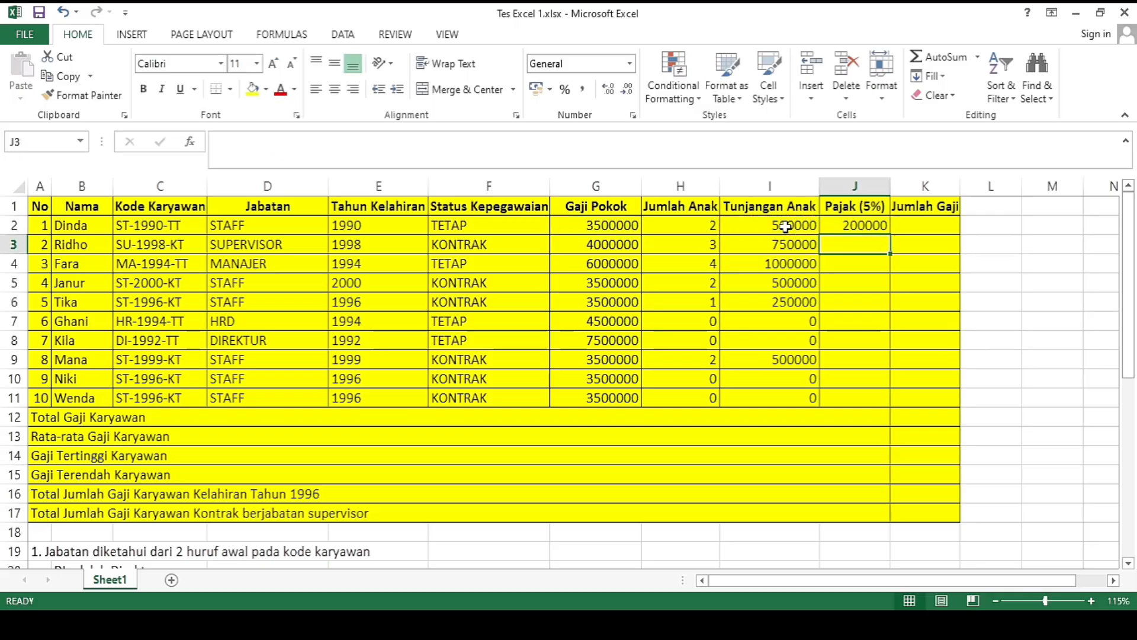
click(841, 225)
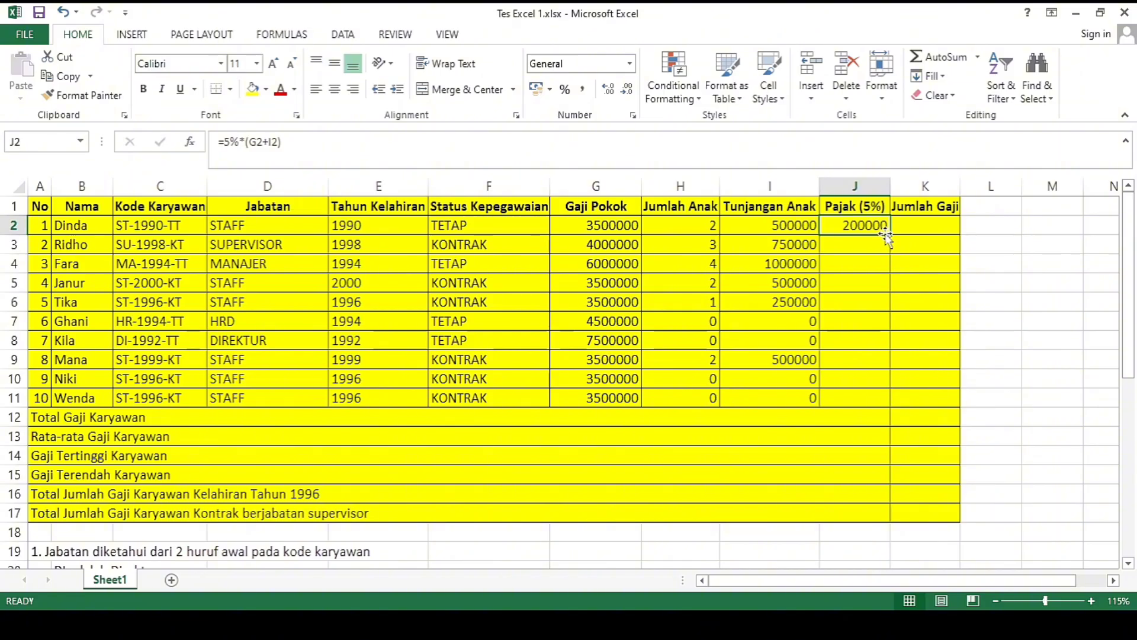
drag(886, 235, 884, 411)
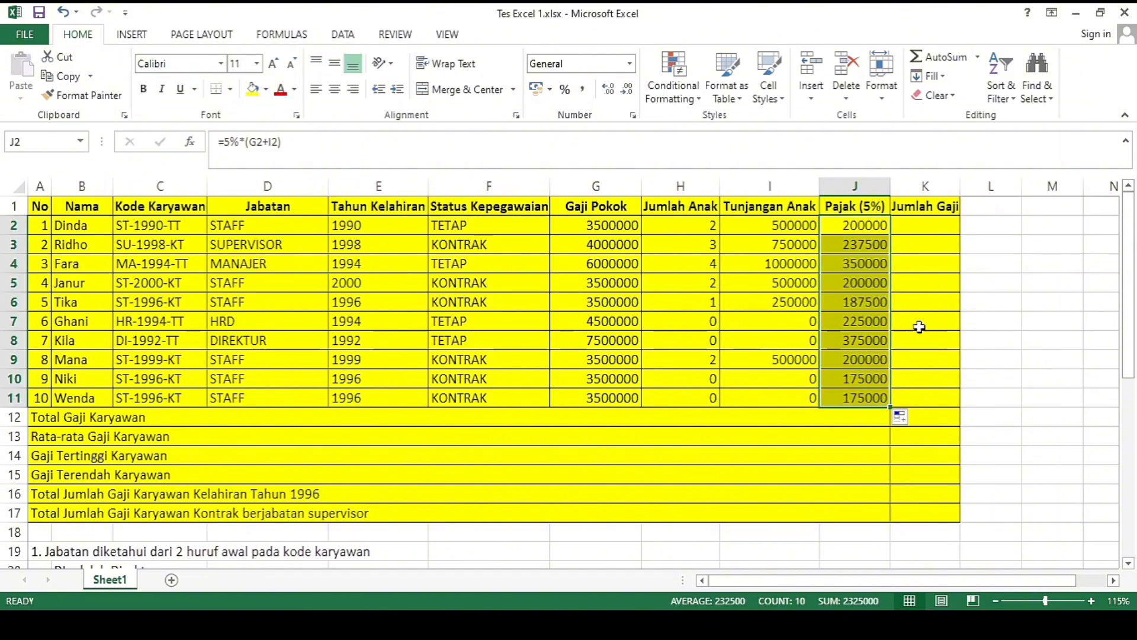
click(946, 305)
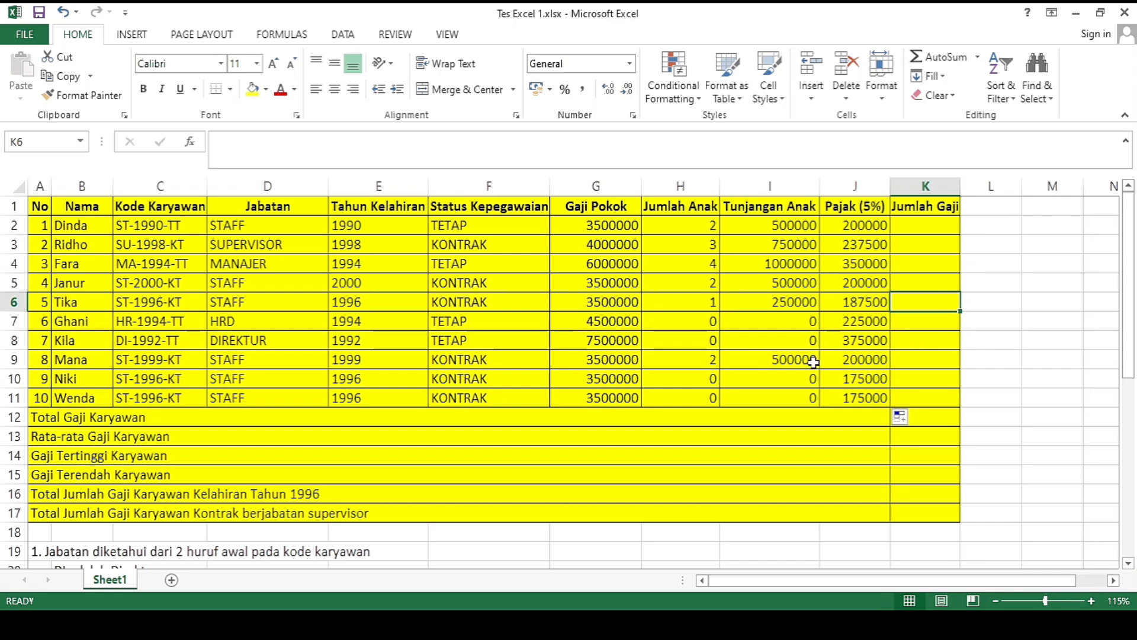
click(927, 231)
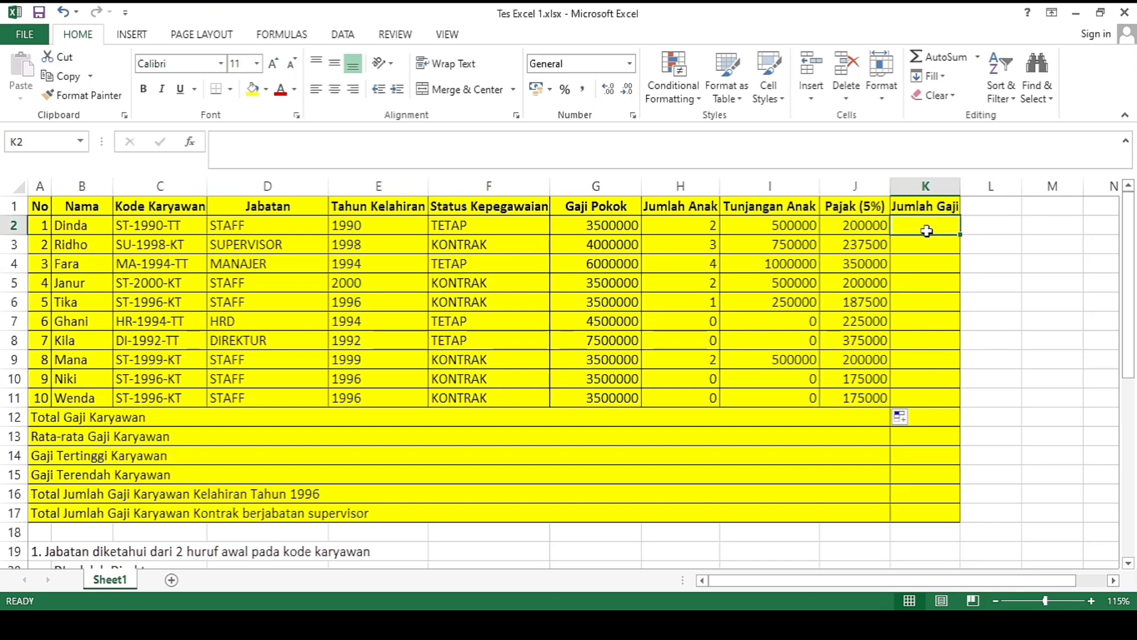
text(=)
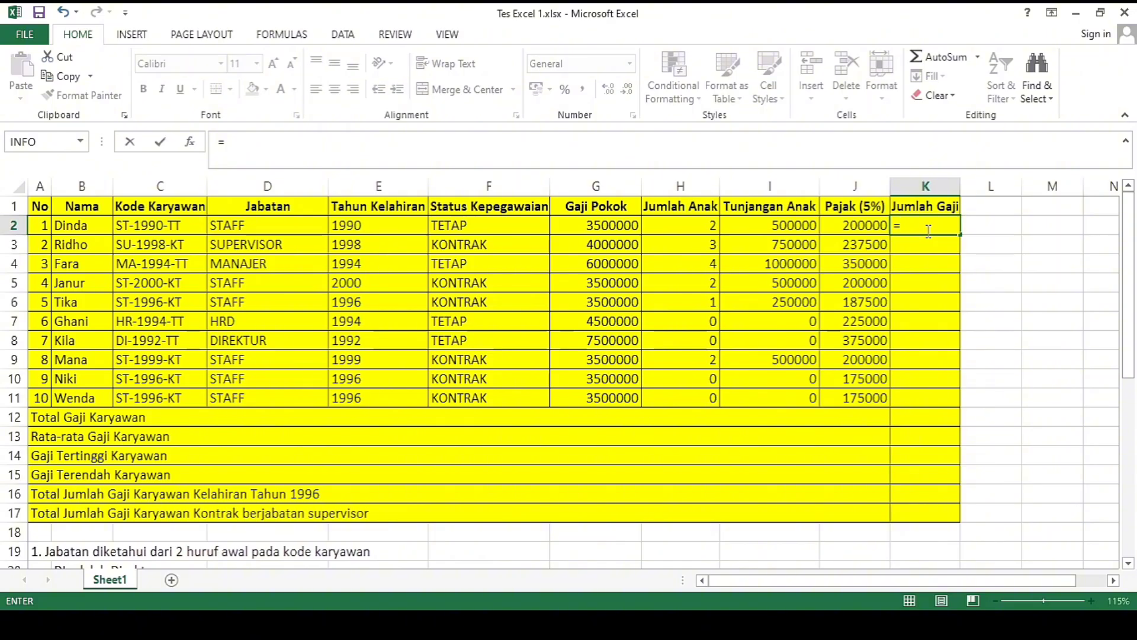
key(Escape)
Step: Examine the rules below the table for how the Jumlah Gaji column is calculated, and return to K2
key(Down)
key(Down)
key(Down)
key(Down)
key(Down)
key(Down)
key(Down)
key(Down)
key(Down)
key(Down)
key(Down)
key(Down)
key(Down)
key(Down)
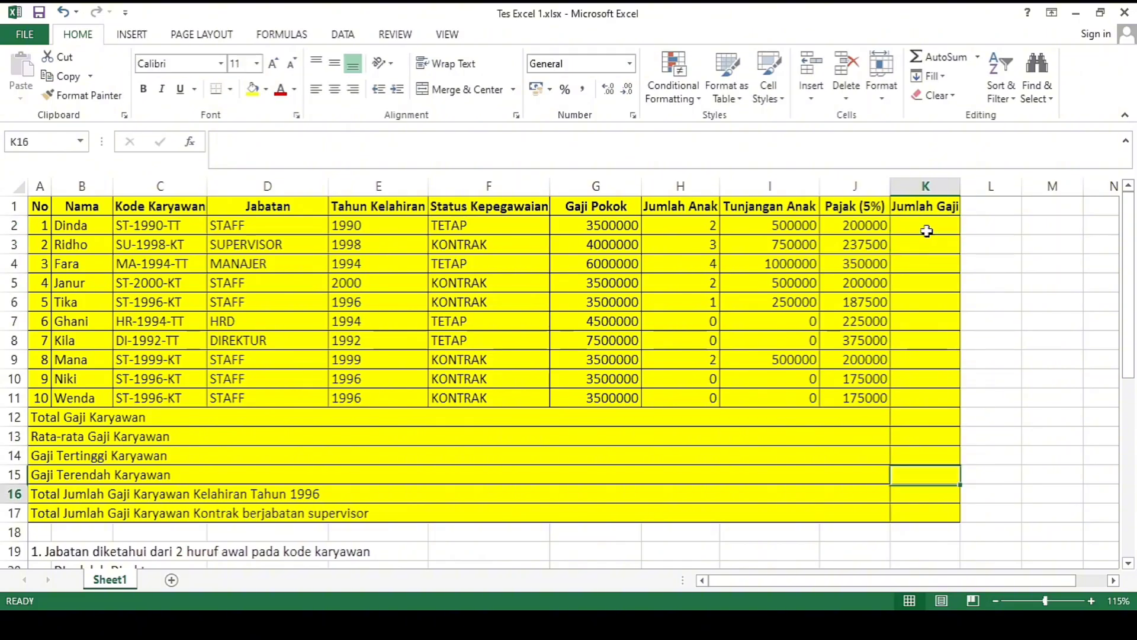
key(Down)
key(Down)
key(Down)
key(Down)
key(Down)
key(Down)
key(Down)
key(Down)
key(Down)
key(Down)
key(Down)
key(Down)
key(Down)
key(Down)
key(Down)
key(Down)
key(Down)
key(Down)
key(Down)
key(Down)
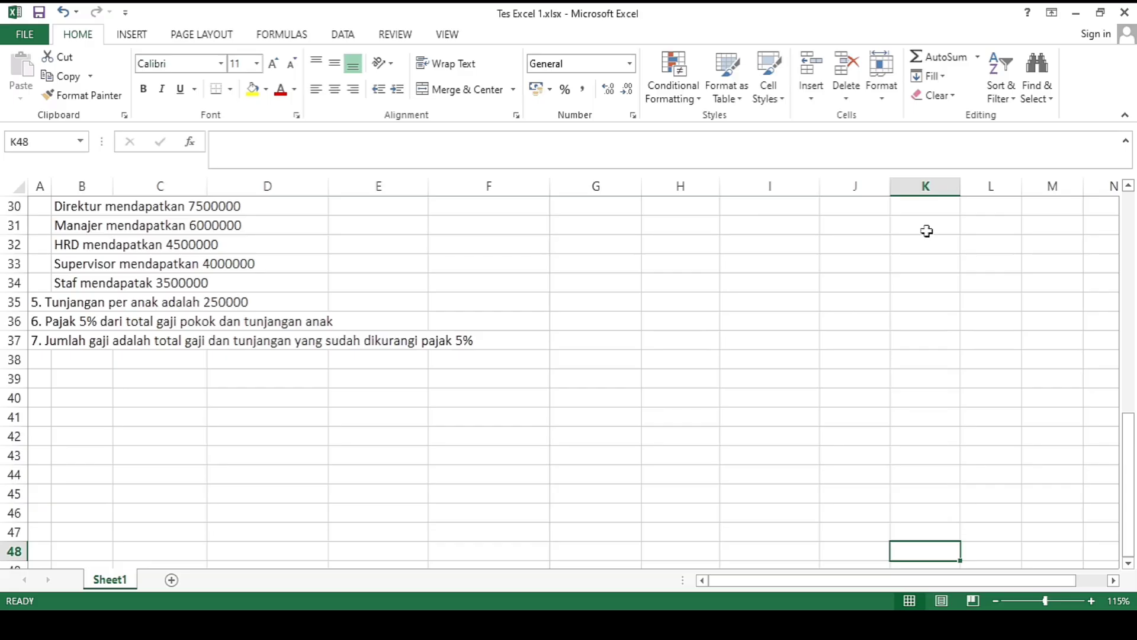
key(Up)
key(Up)
key(Up)
key(Up)
key(Up)
key(Up)
key(Up)
key(Up)
key(Up)
key(Up)
key(Up)
key(Up)
key(Up)
key(Up)
key(Up)
key(Up)
key(Up)
key(Up)
key(Up)
key(Up)
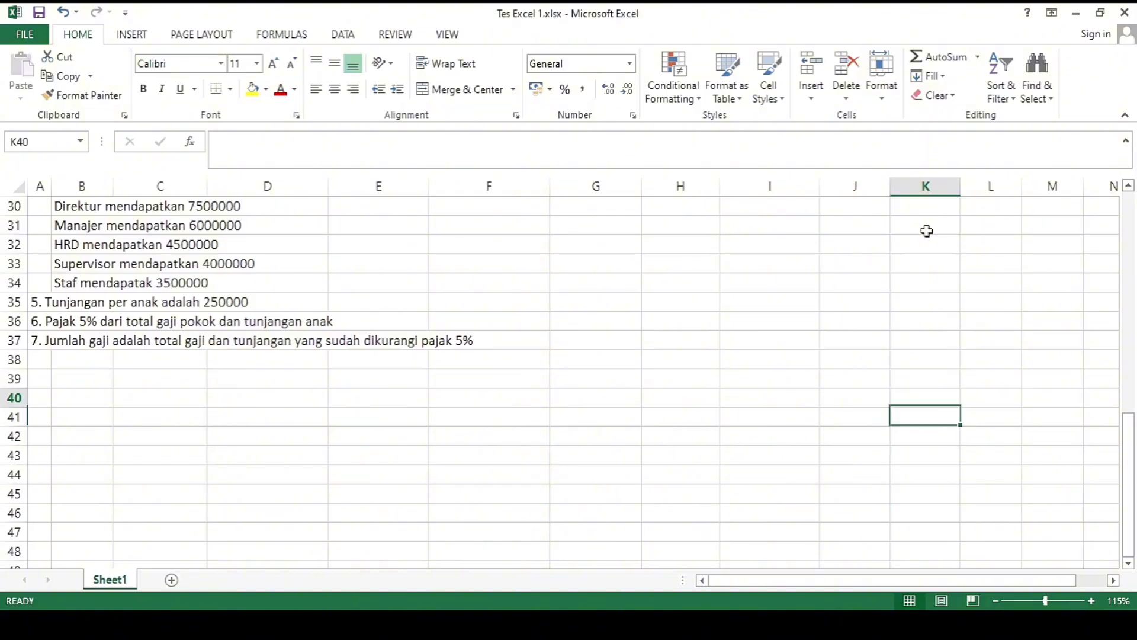
key(Up)
key(Up)
key(Up)
key(Up)
key(Up)
key(Up)
key(Up)
key(Up)
key(Up)
key(Up)
key(Up)
key(Up)
key(Up)
key(Down)
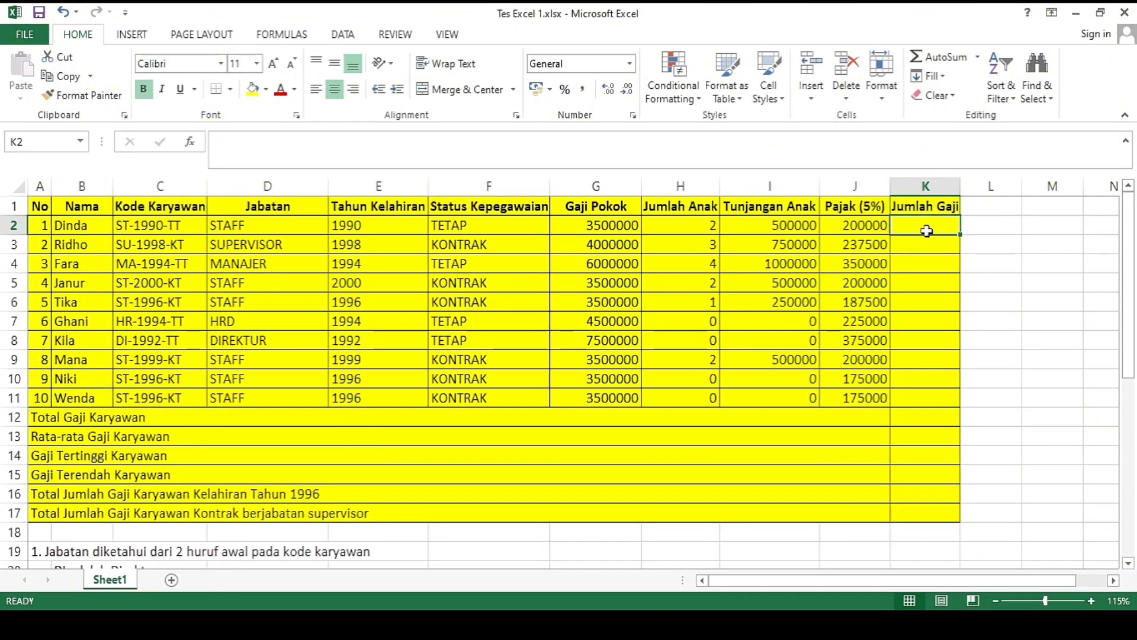
Step: Enter =(G2+I2)-J2 in K2 for the Jumlah Gaji and fill it down to K11
text(=)
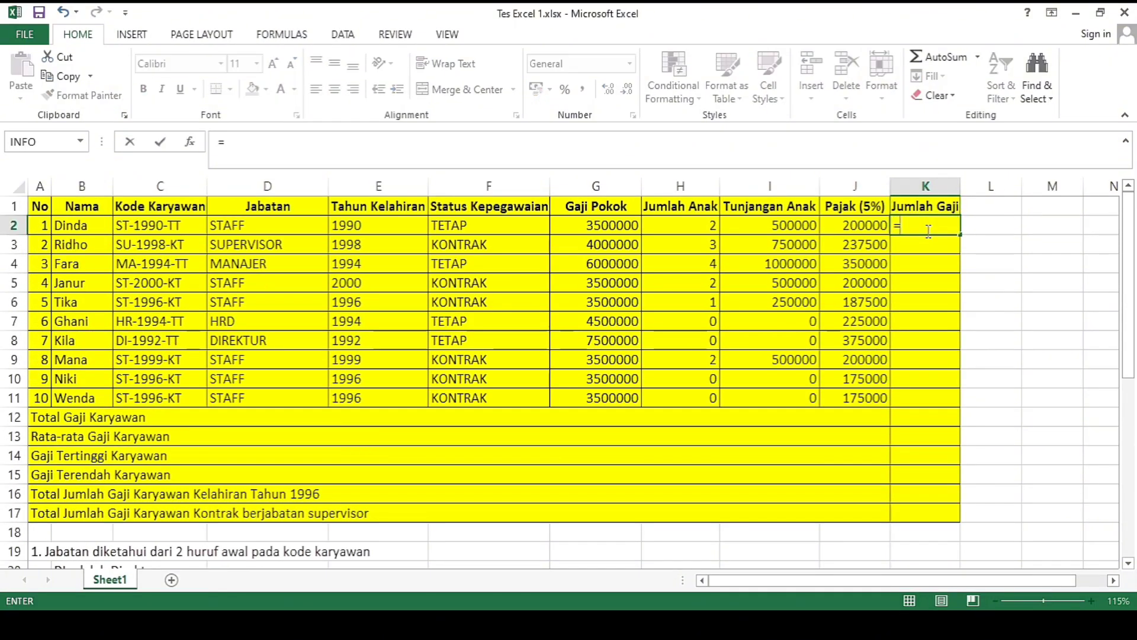
text(()
click(580, 227)
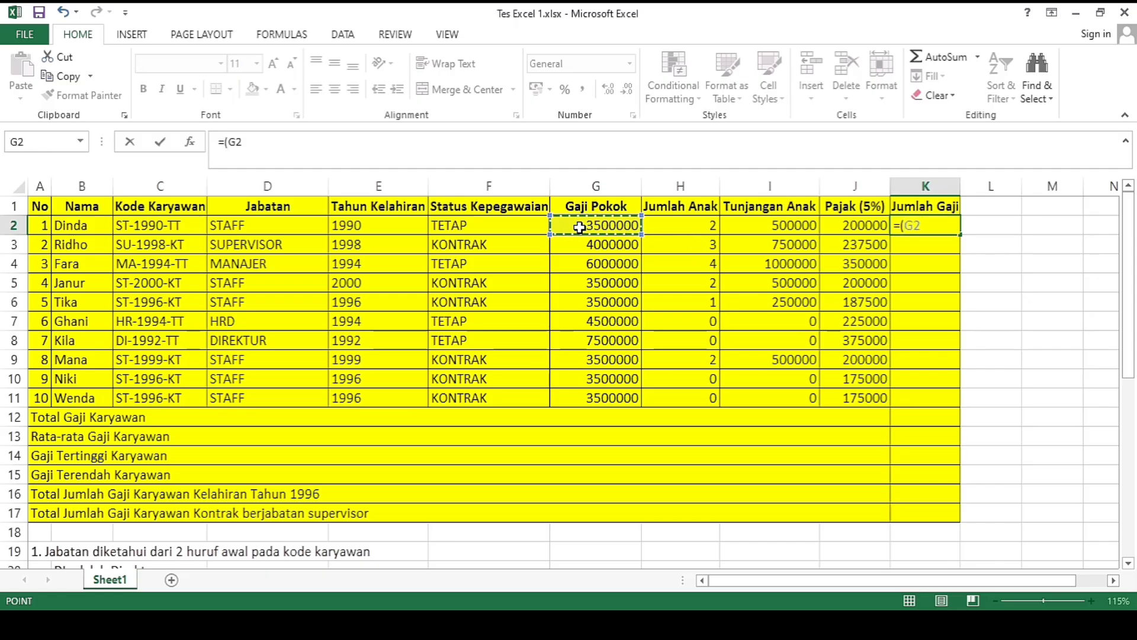
text(+)
click(805, 227)
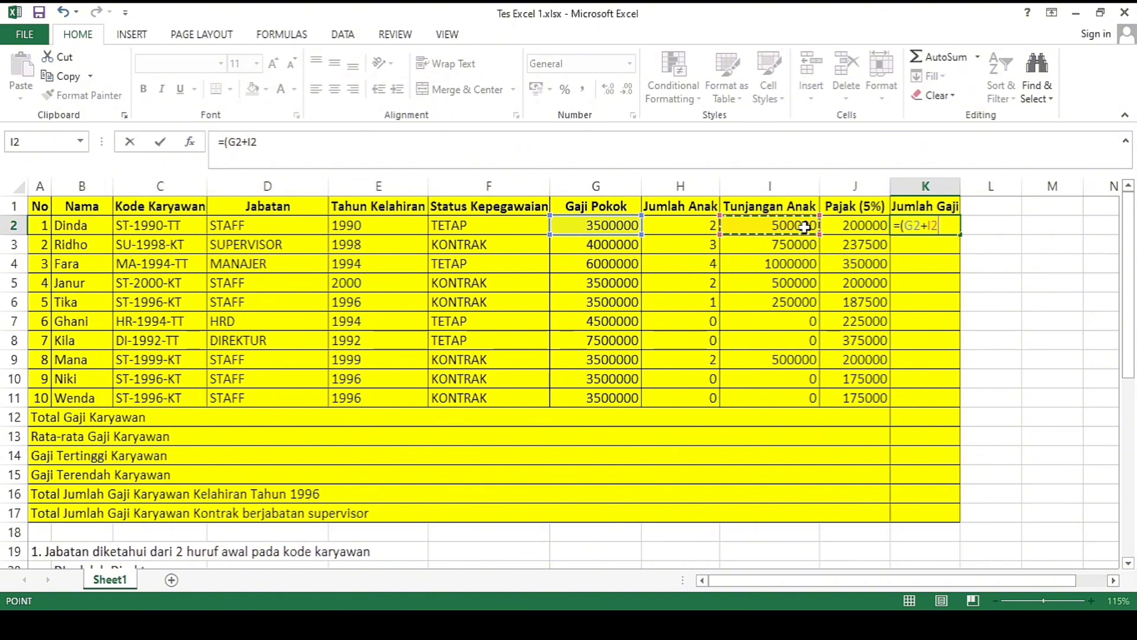
text()-)
click(882, 225)
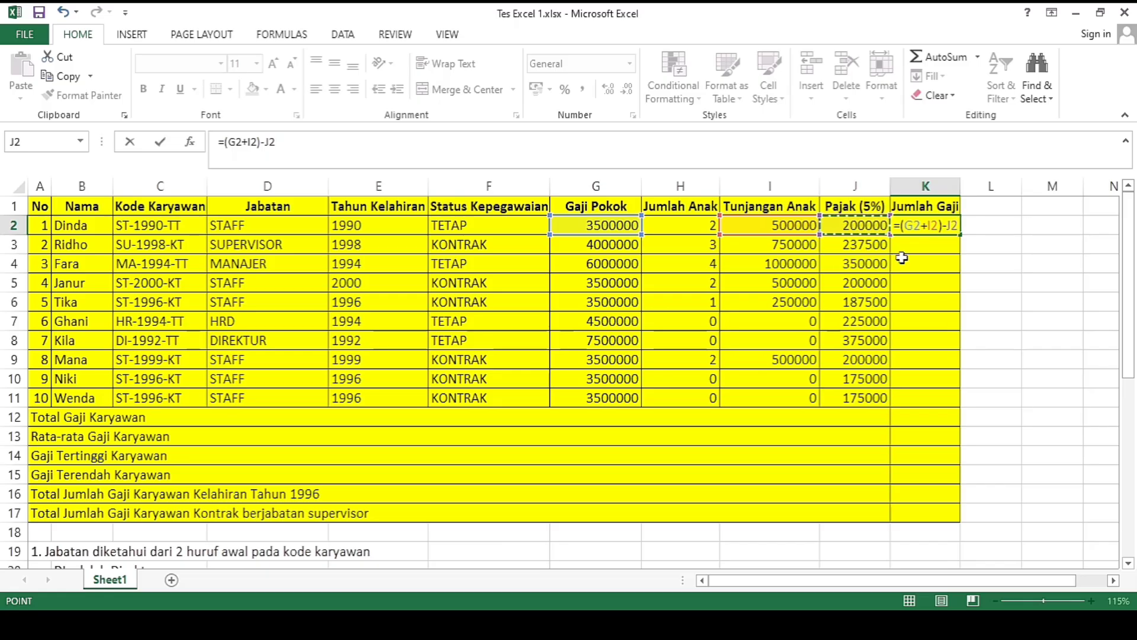
key(Return)
click(936, 226)
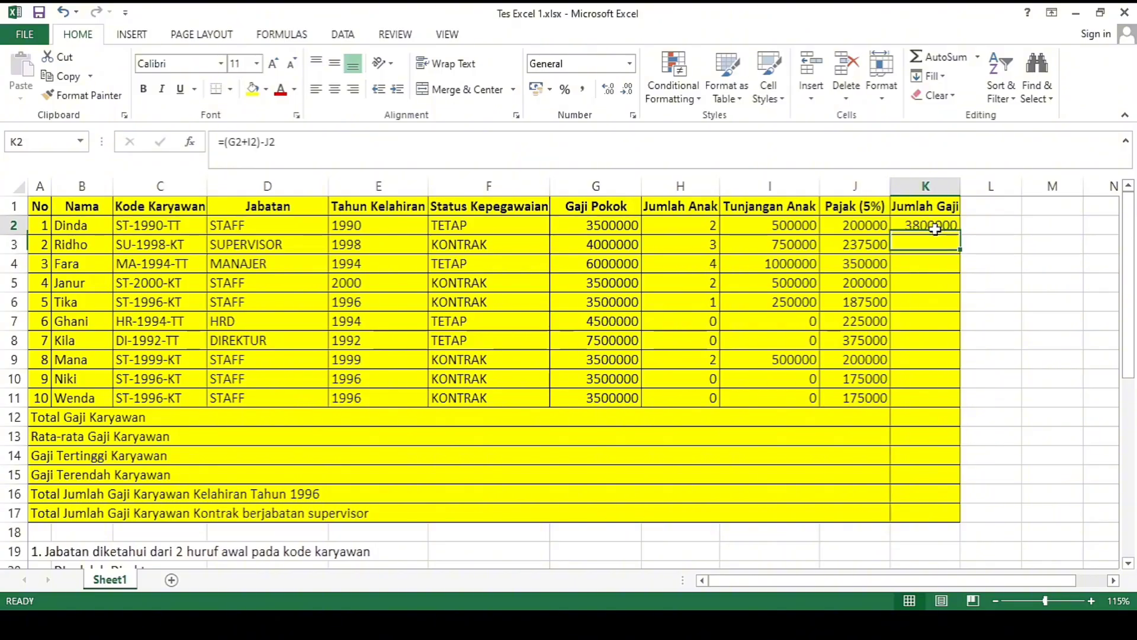
drag(961, 237, 938, 404)
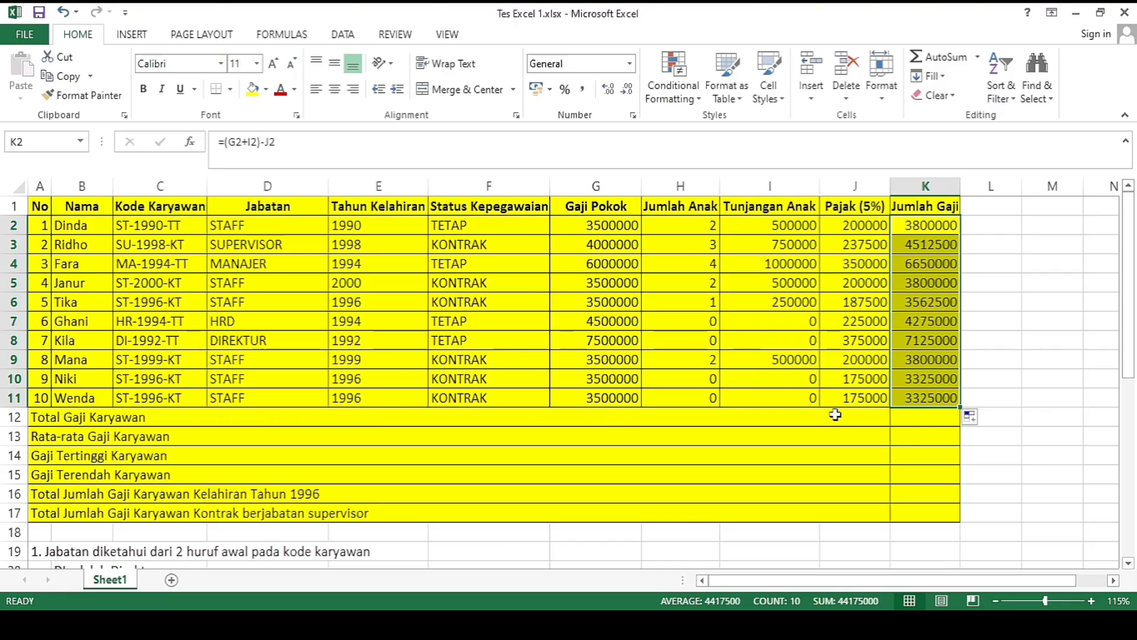
Step: Calculate the Total Gaji Karyawan in K12 with a SUM formula over K2:K11
click(908, 414)
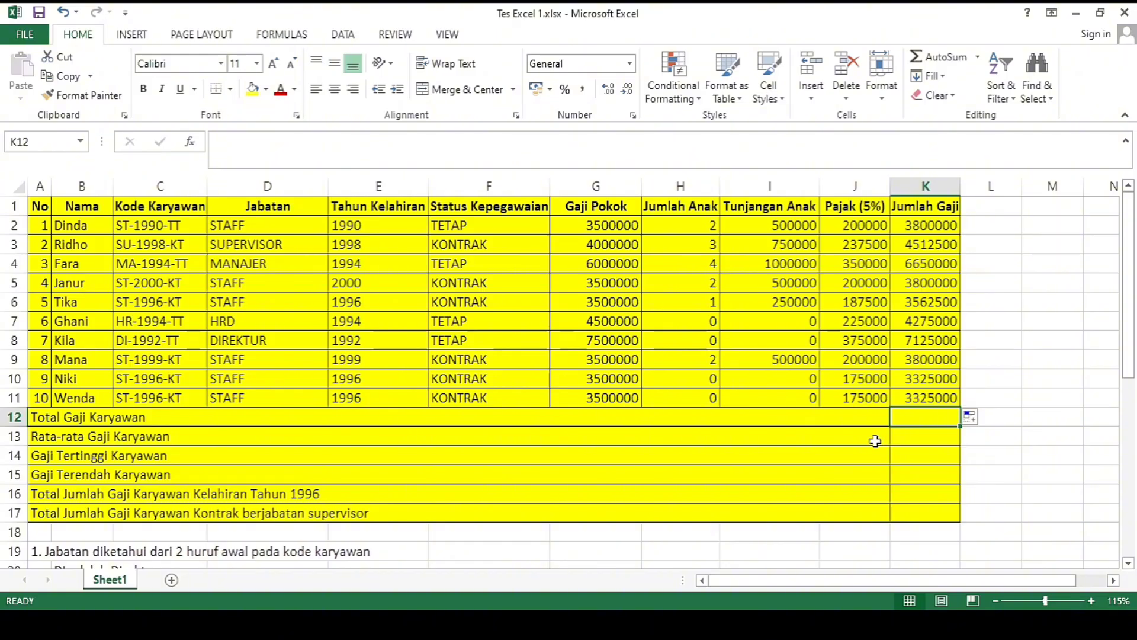
text(=SU)
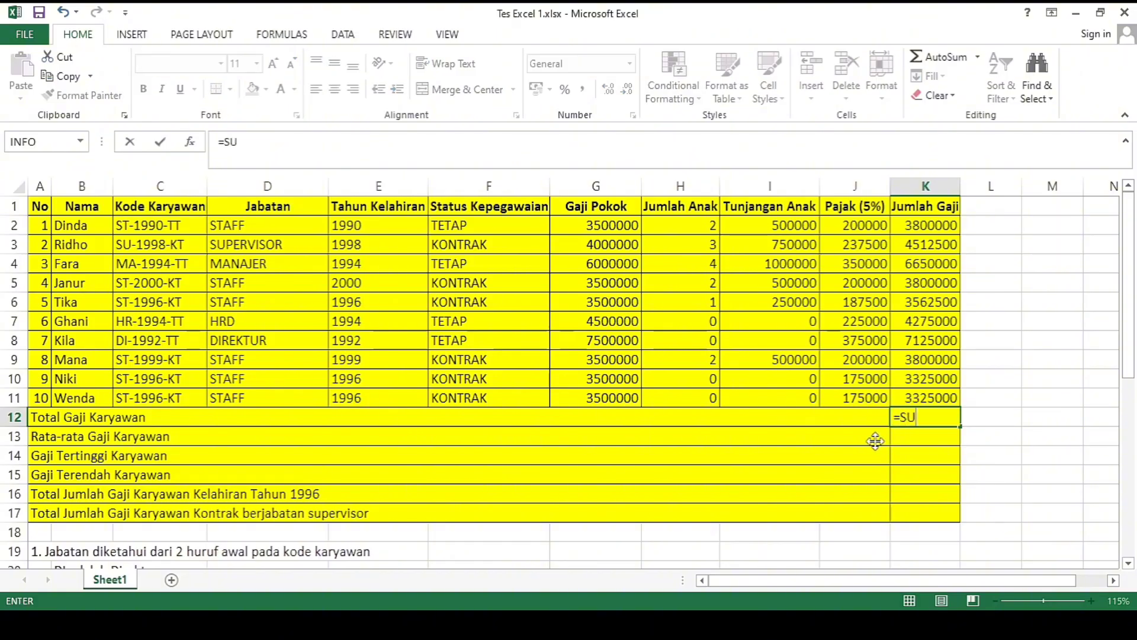
text(M()
click(935, 219)
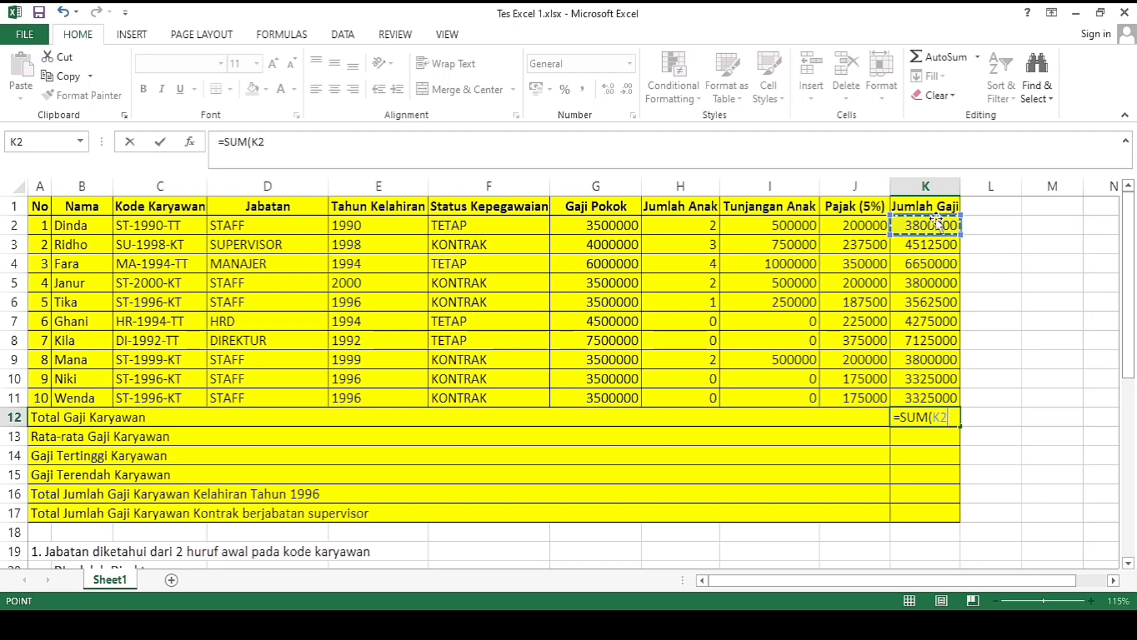
key(shift+Down)
key(shift+Down)
key(shift+Down)
key(shift+Down)
key(shift+Down)
key(shift+Down)
key(shift+Down)
key(shift+Down)
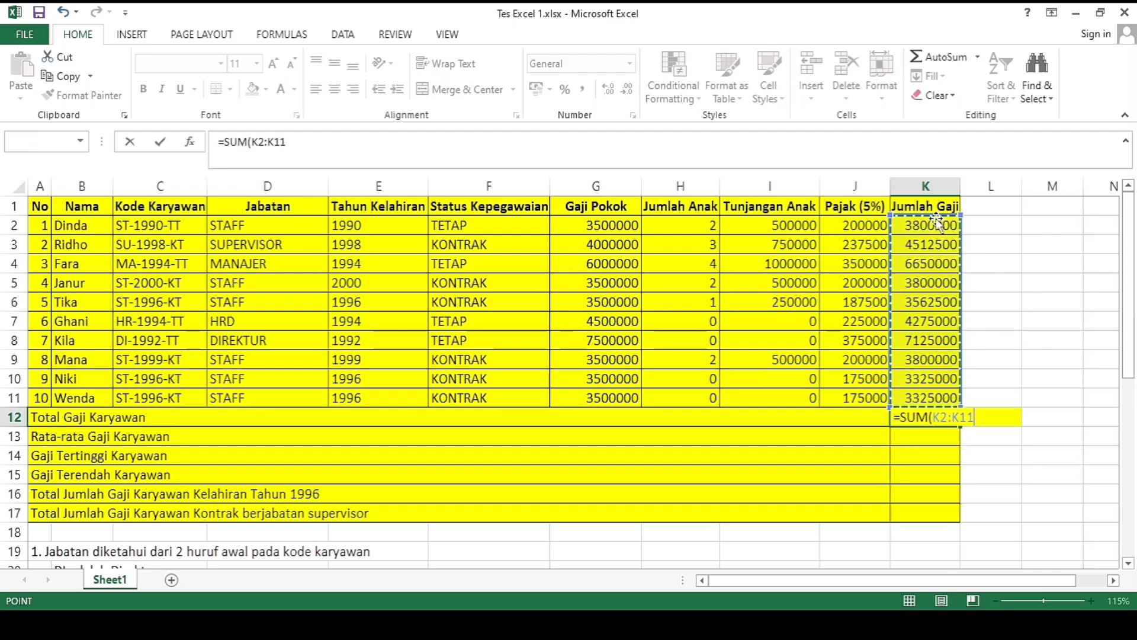
key(Return)
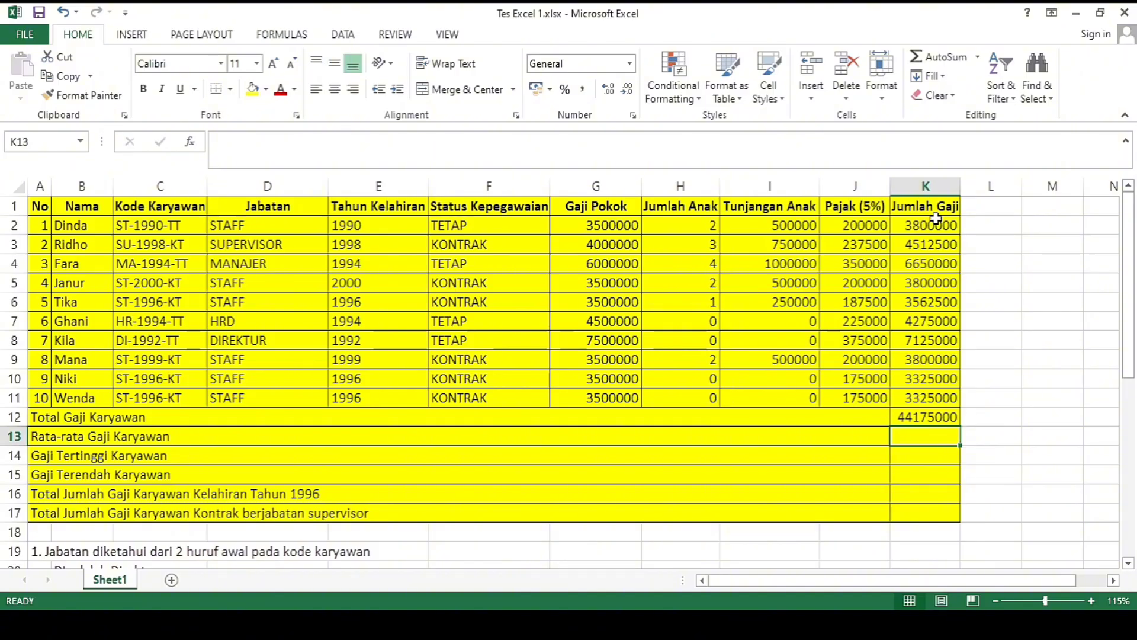
Step: Calculate the Rata-rata Gaji Karyawan in K13 with an AVERAGE formula over K2:K11
text(=)
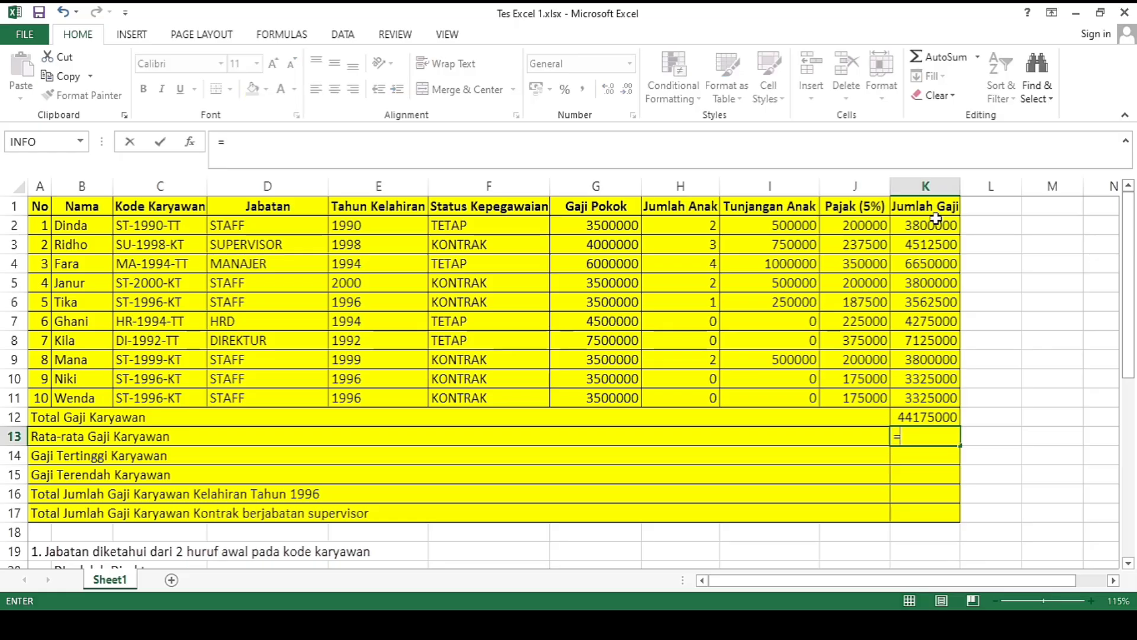
text(AVERAGE)
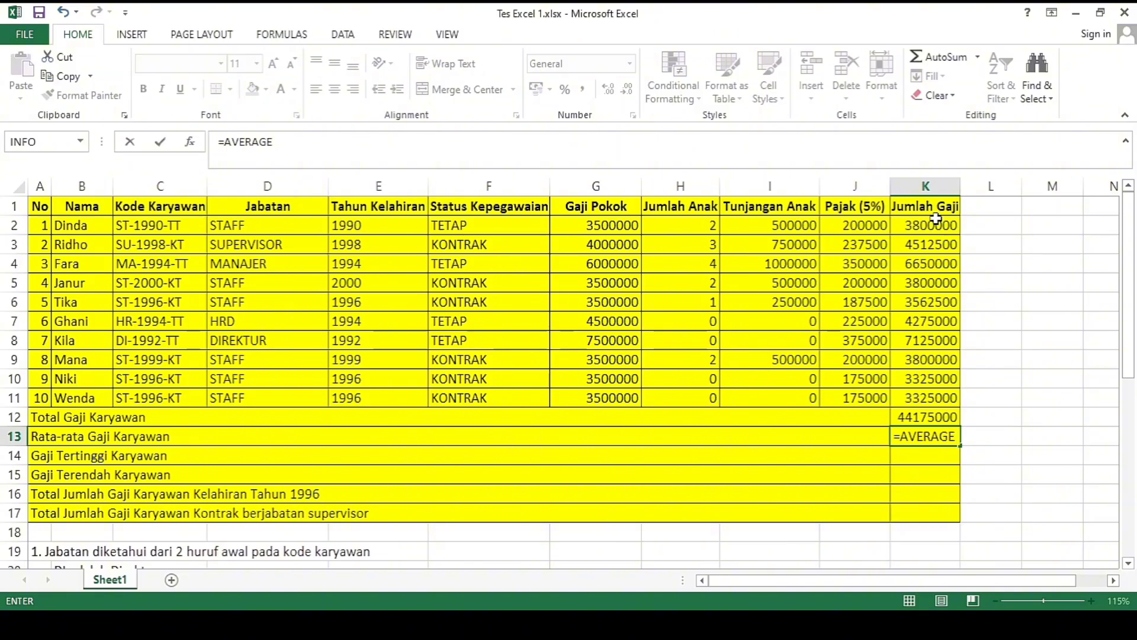
text(()
click(936, 220)
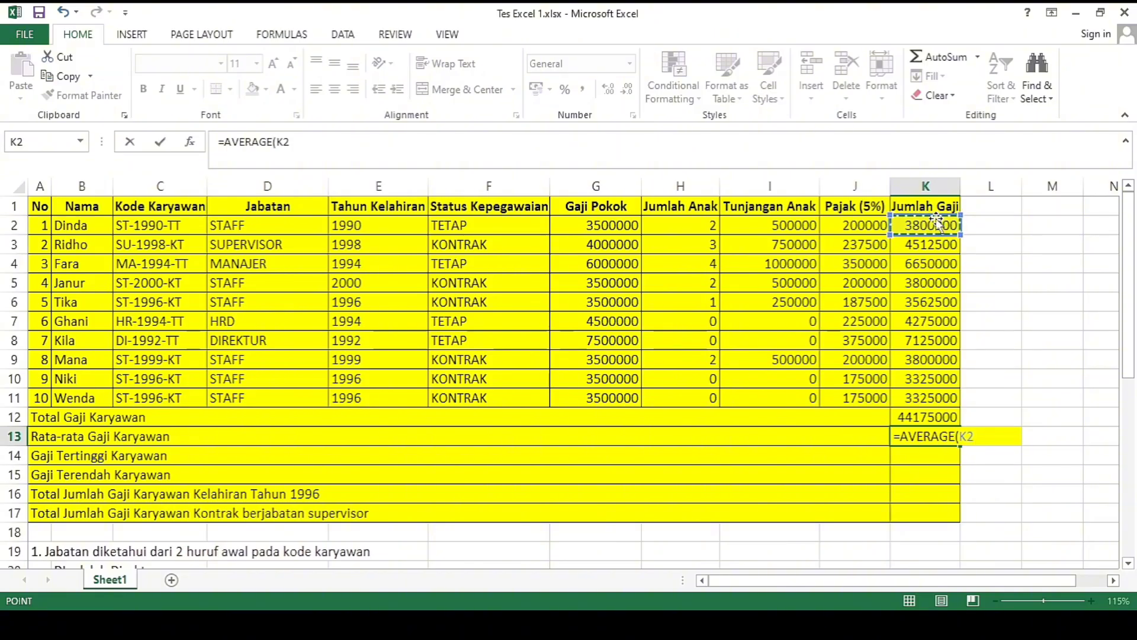
key(shift+Down)
key(shift+Down)
key(shift+Down)
key(shift+Down)
key(shift+Down)
key(shift+Down)
key(shift+Down)
key(shift+Down)
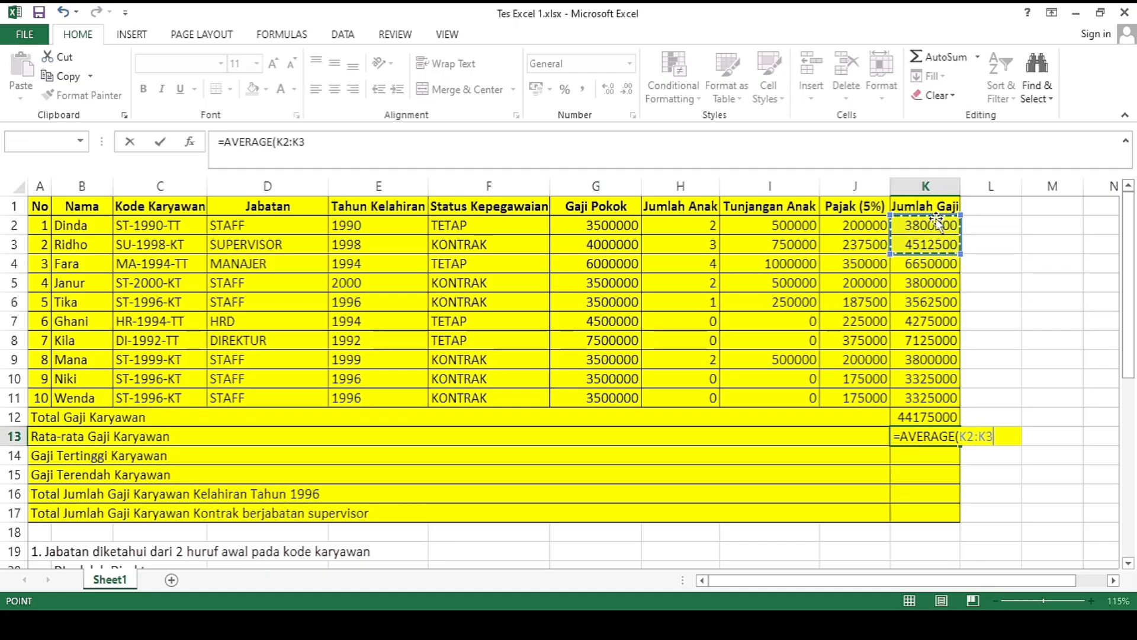
key(shift+Down)
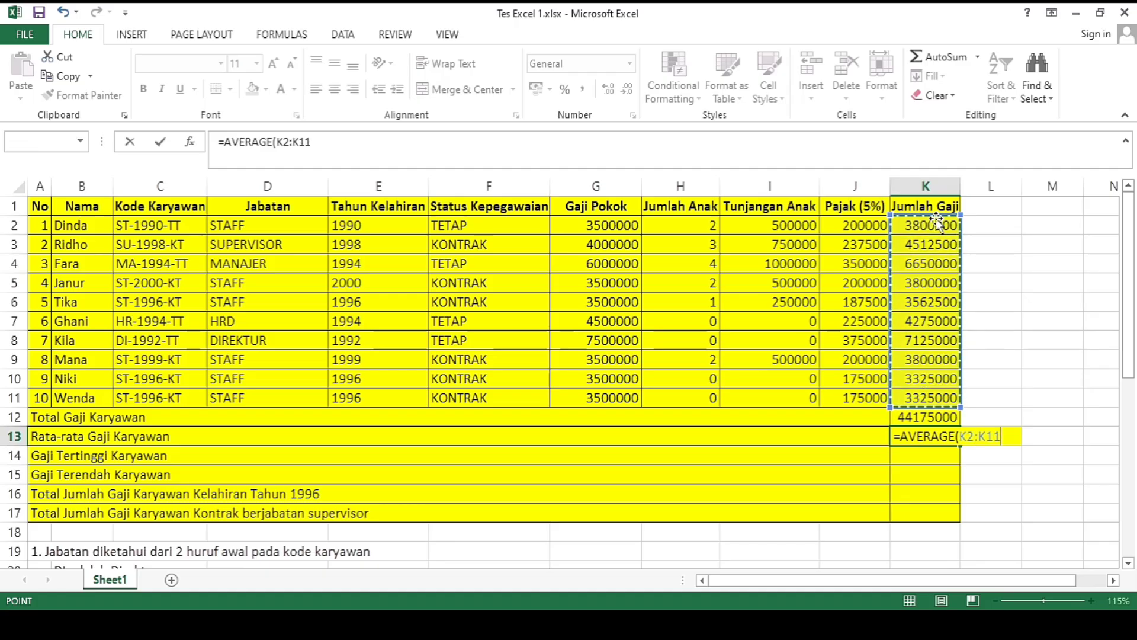
key(Return)
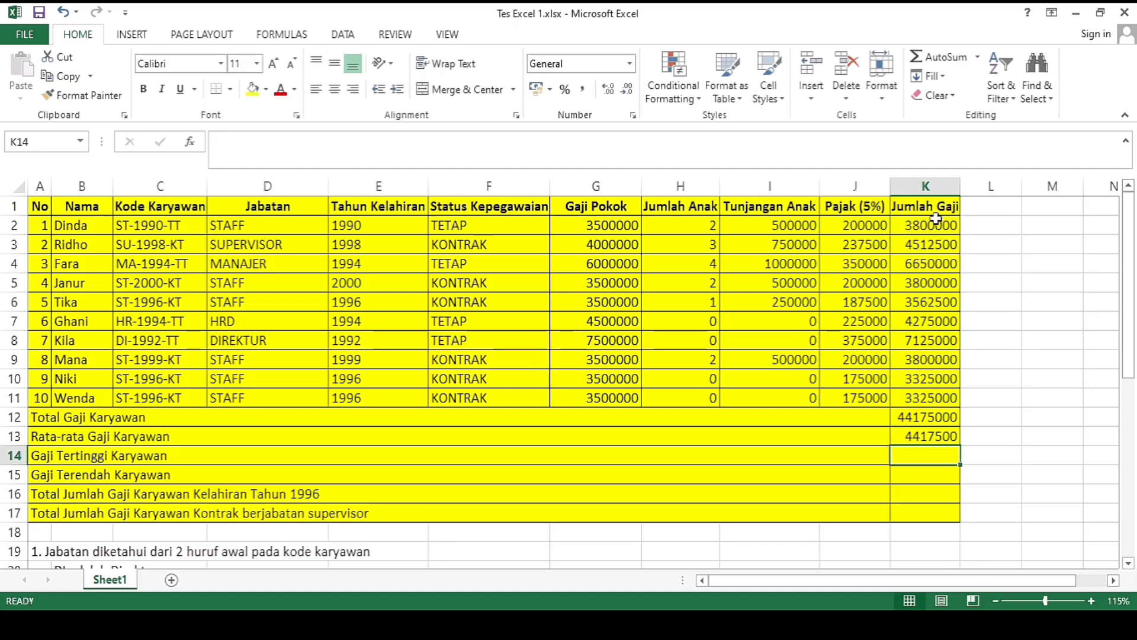
Step: Calculate the Gaji Tertinggi Karyawan in K14 with a MAX formula over K2:K11
text(=)
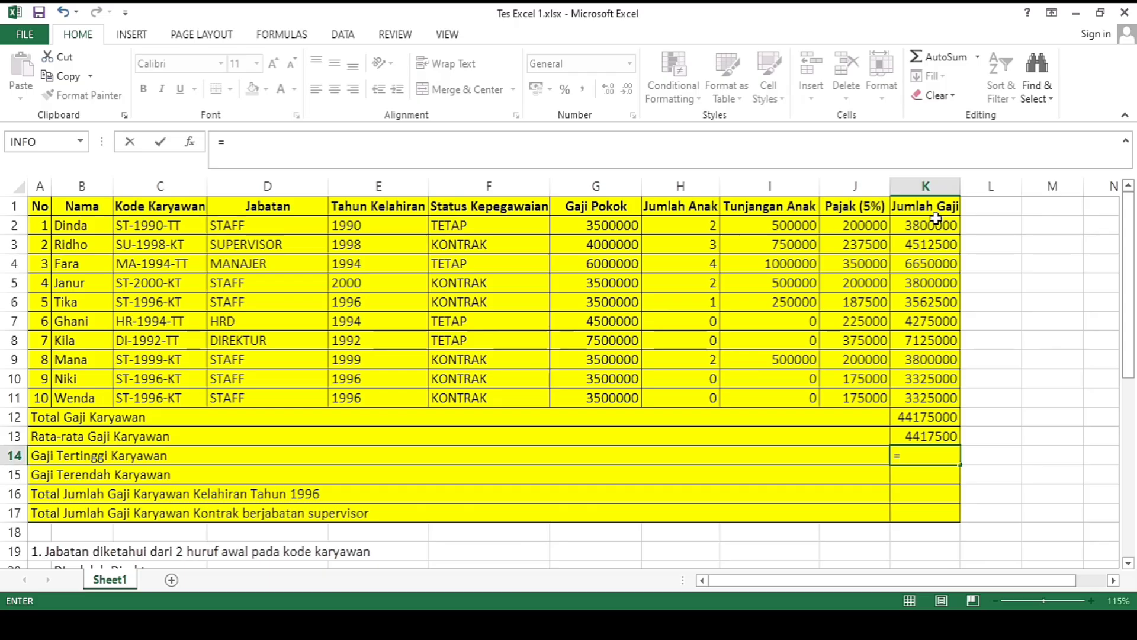
text(MAX()
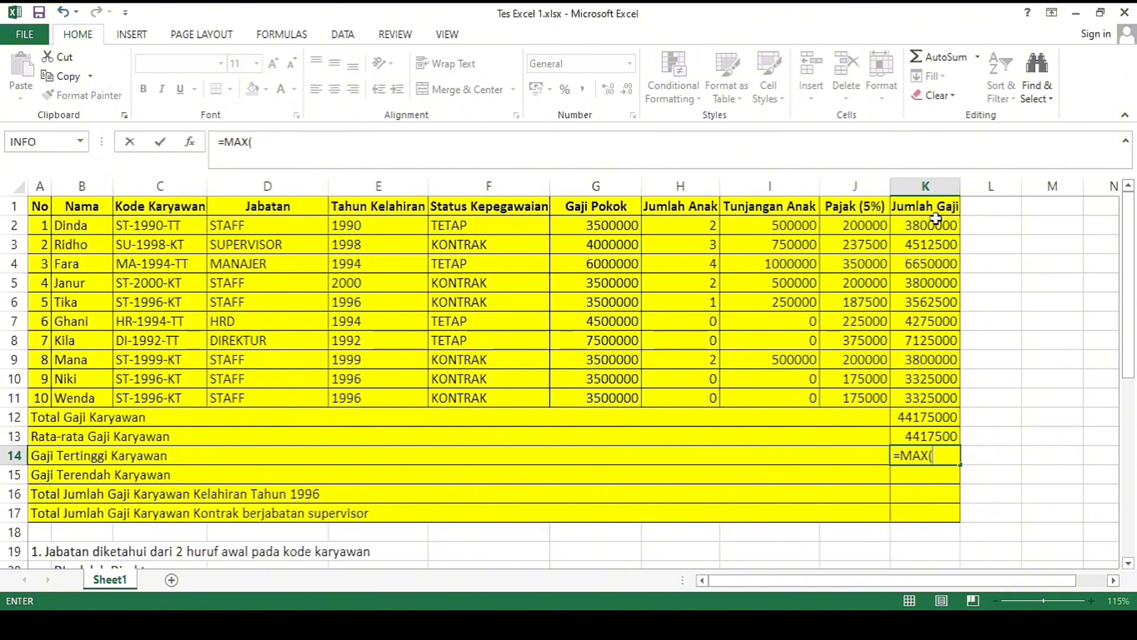
click(904, 223)
key(shift+Down)
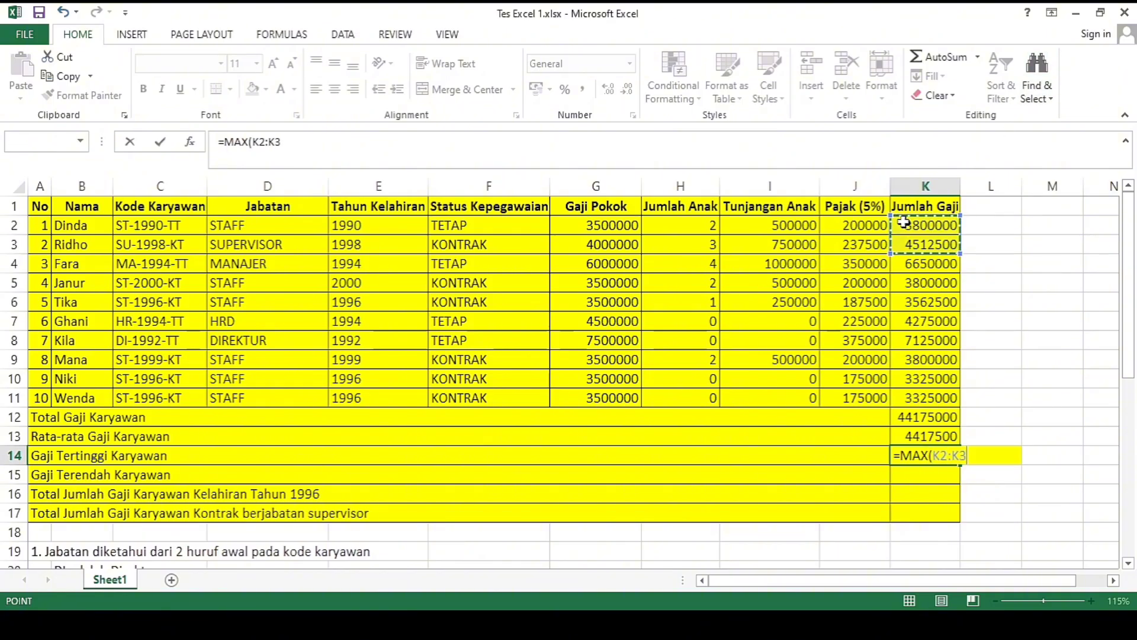
key(shift+Down)
key(shift+Down)
key(shift+Down)
key(shift+Down)
key(shift+Down)
key(shift+Down)
key(shift+Down)
key(shift+Down)
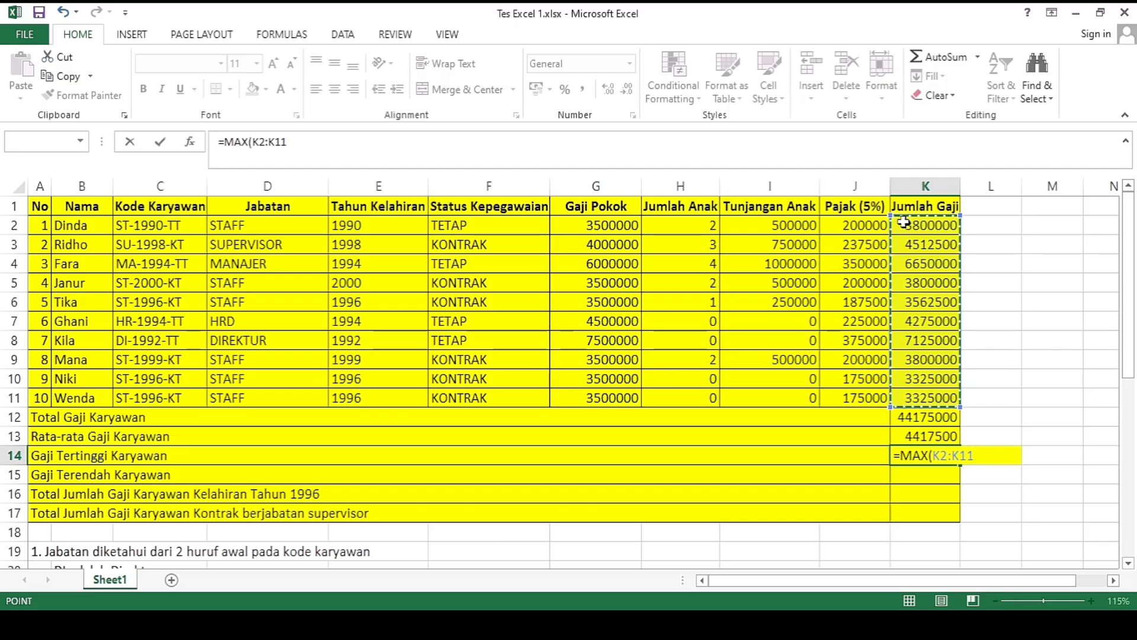
key(Return)
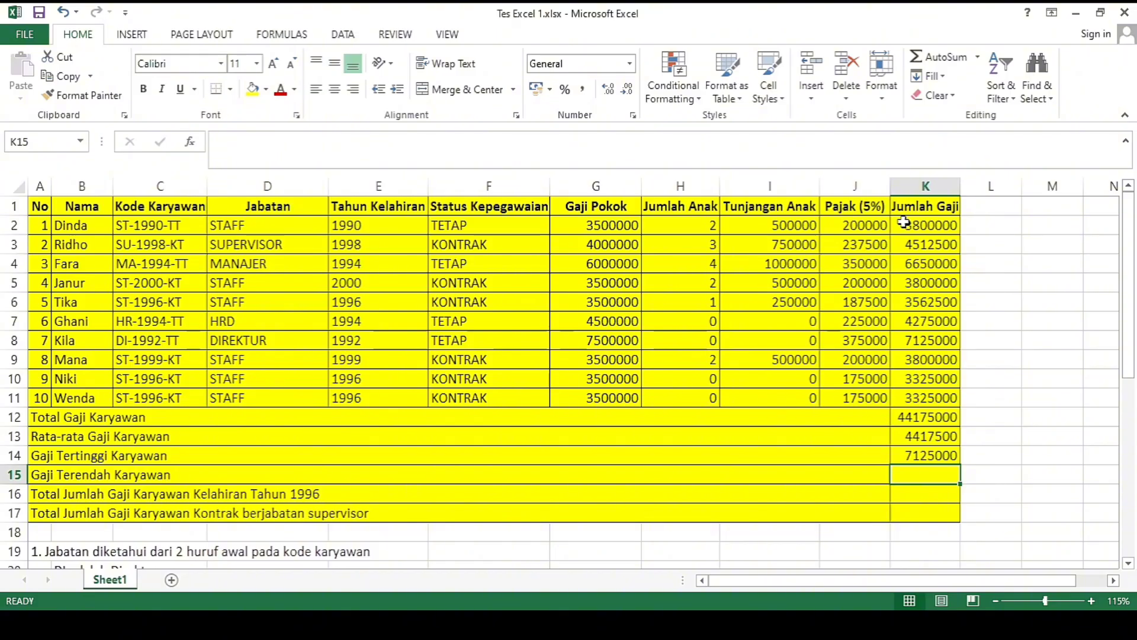
Step: Calculate the Gaji Terendah Karyawan in K15 with a MIN formula over K2:K11
text(=)
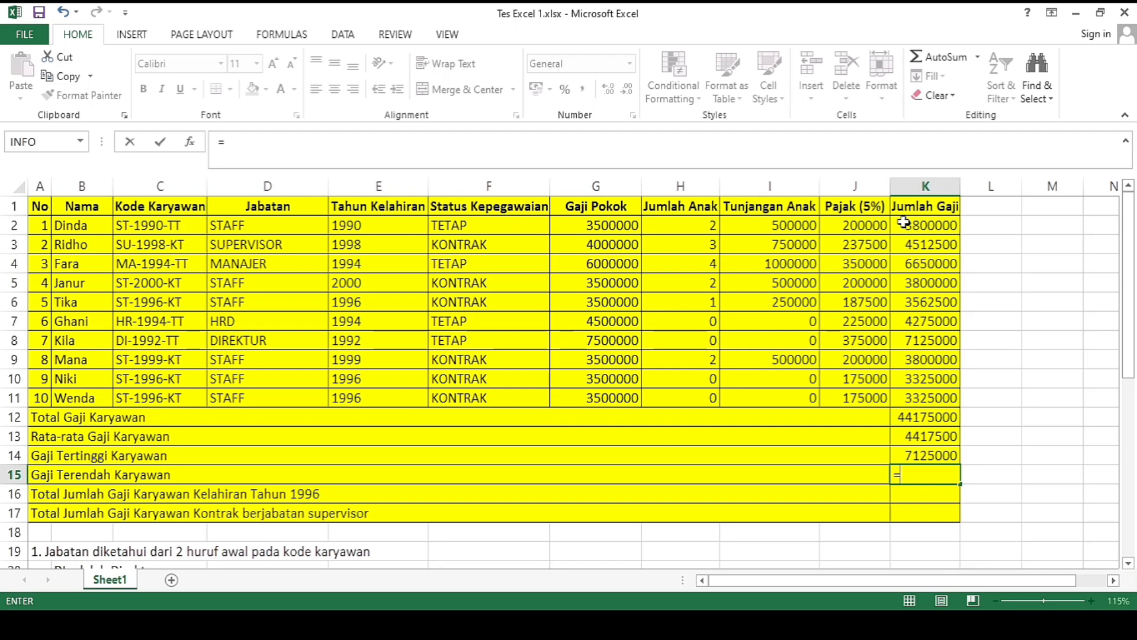
text(MIN()
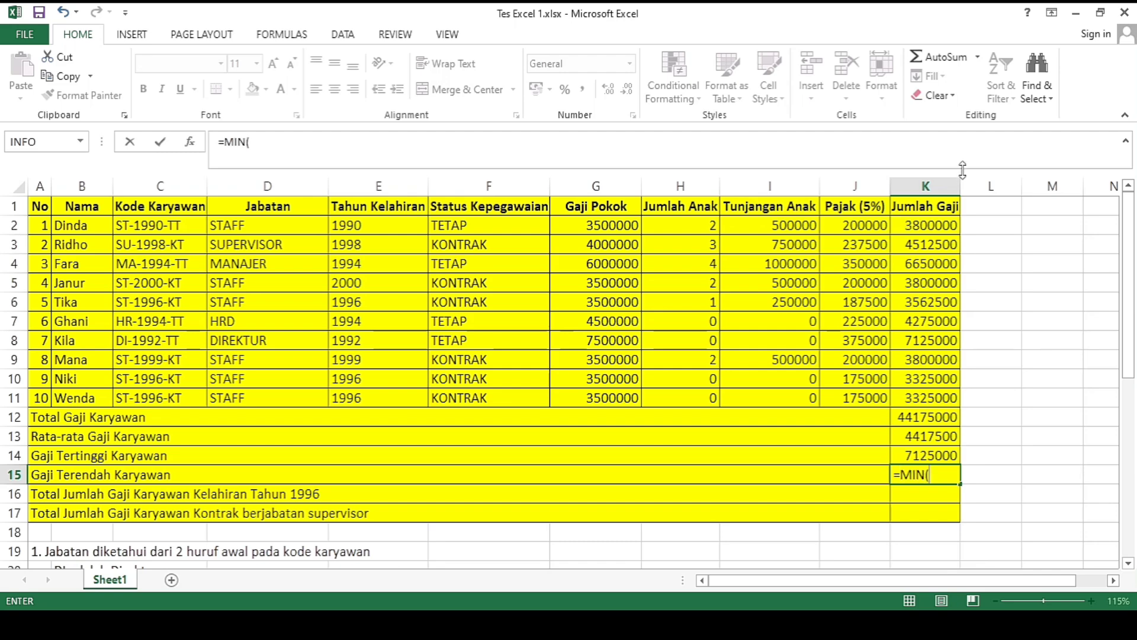
click(918, 222)
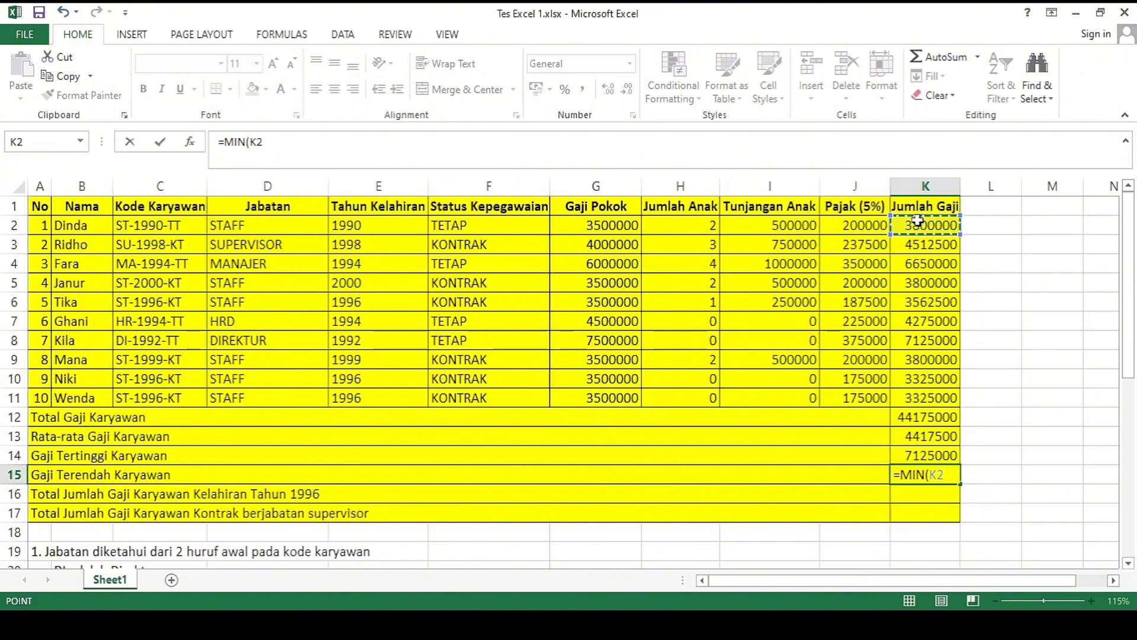
key(shift+Down)
key(shift+Down)
key(shift+Down)
key(shift+Down)
key(shift+Down)
key(shift+Down)
key(shift+Down)
key(shift+Down)
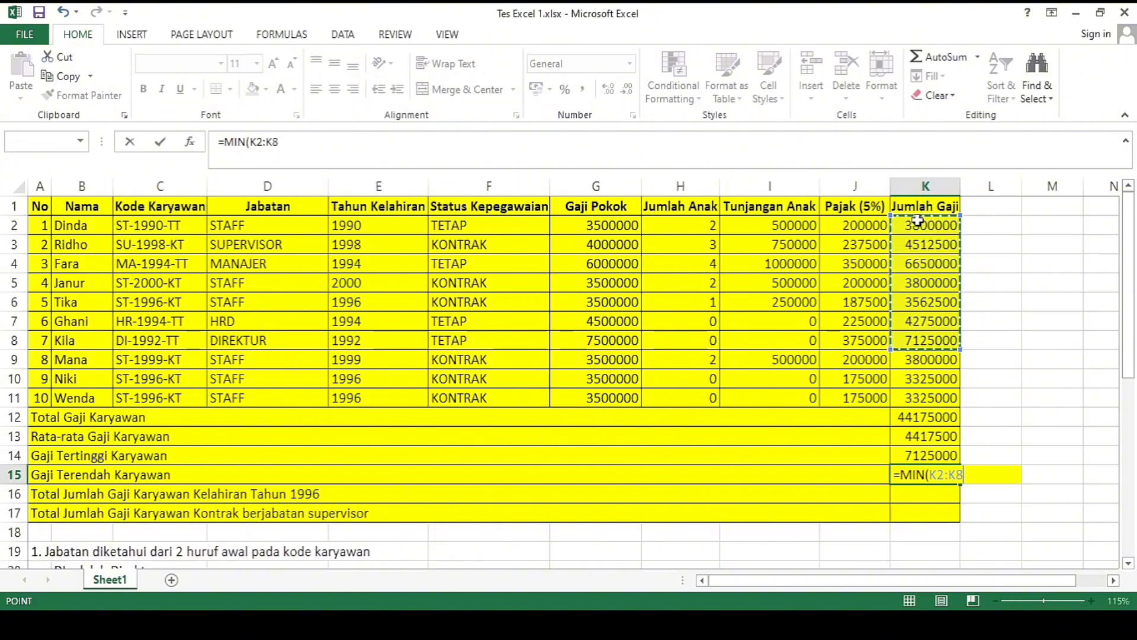
key(shift+Down)
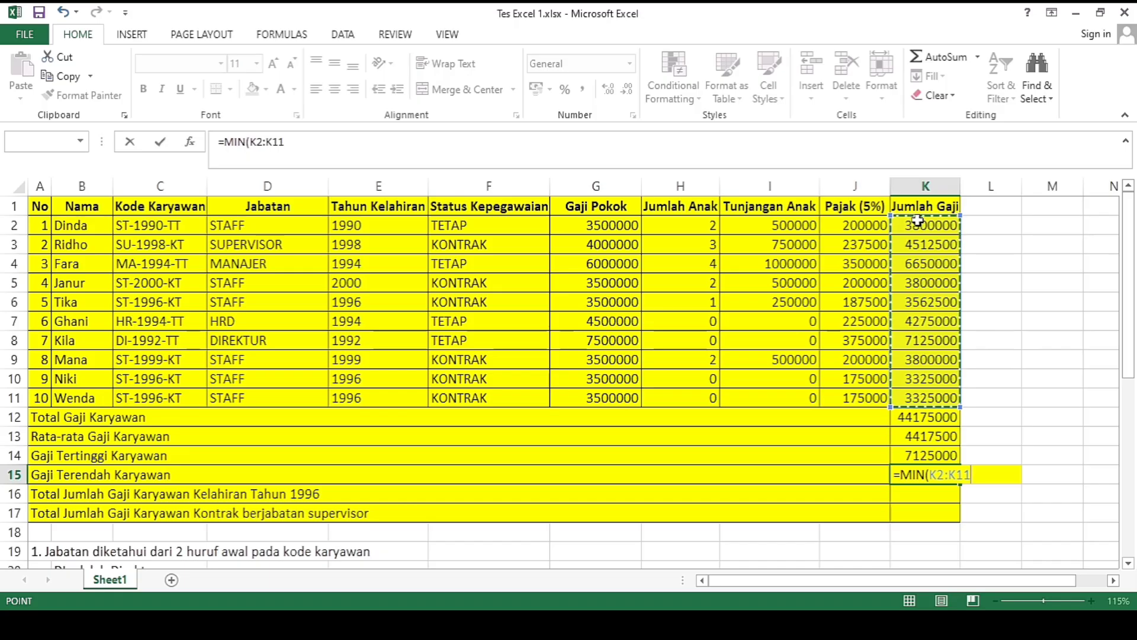
key(ctrl+Return)
key(Return)
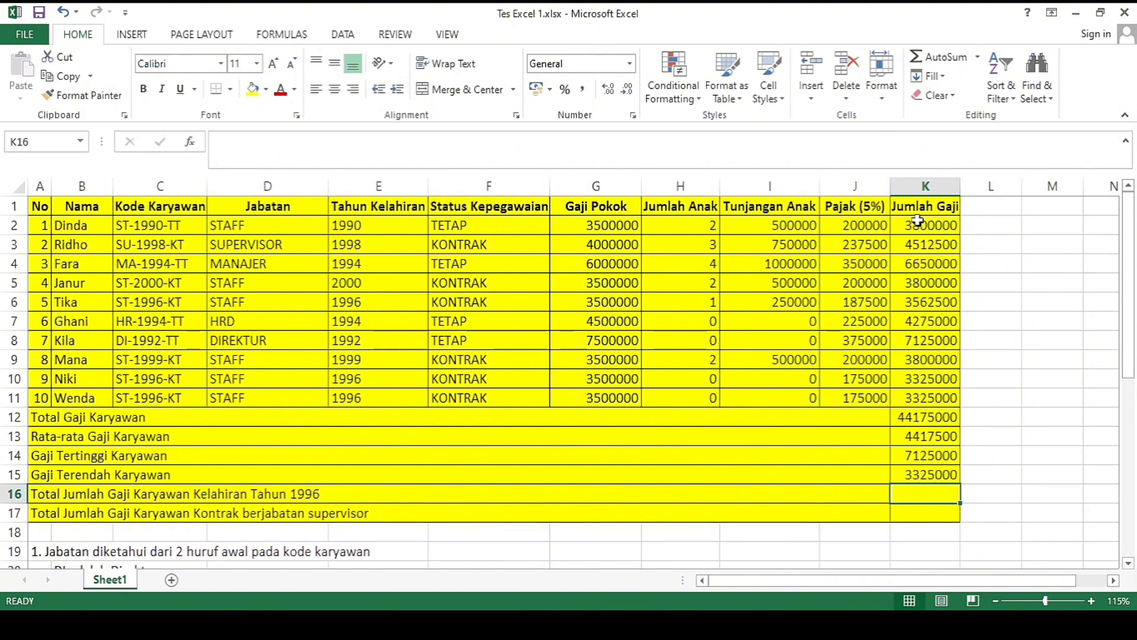
Step: Start a SUMIF formula in K16 for employees born in 1996, with the Tahun Kelahiran cells E2:E11 as the criteria range
text(=)
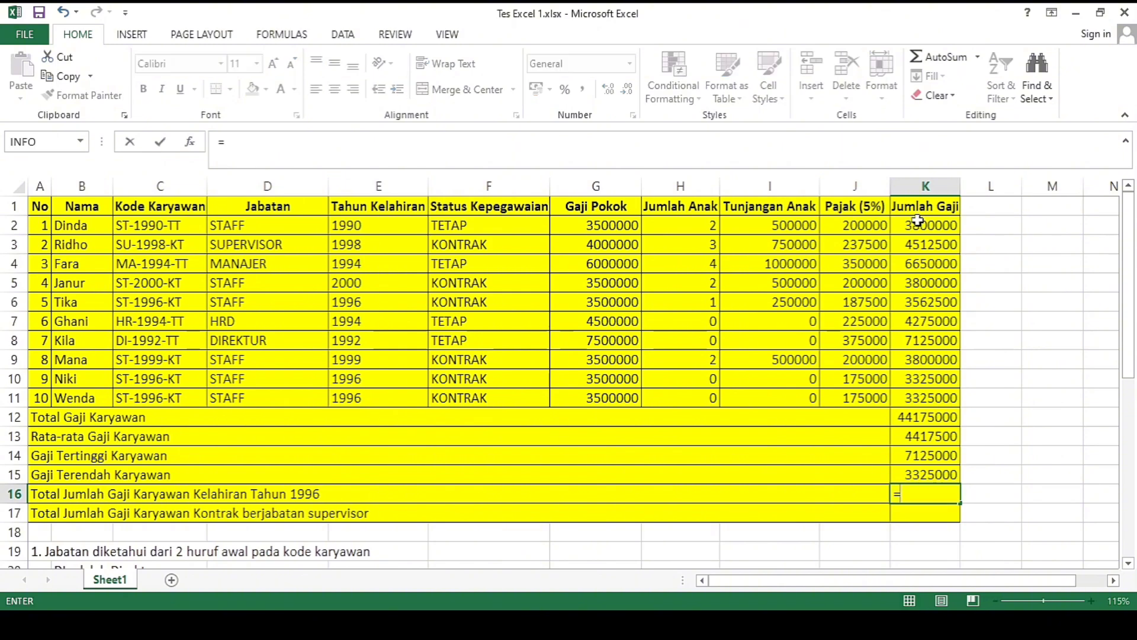
text(SUMIF)
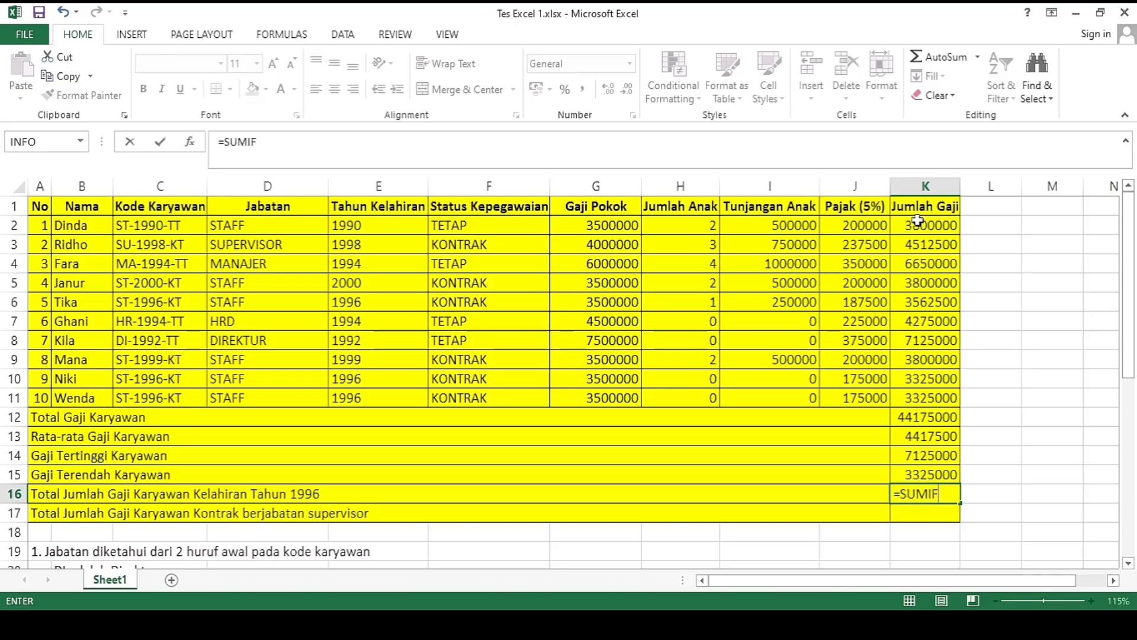
text(()
click(359, 222)
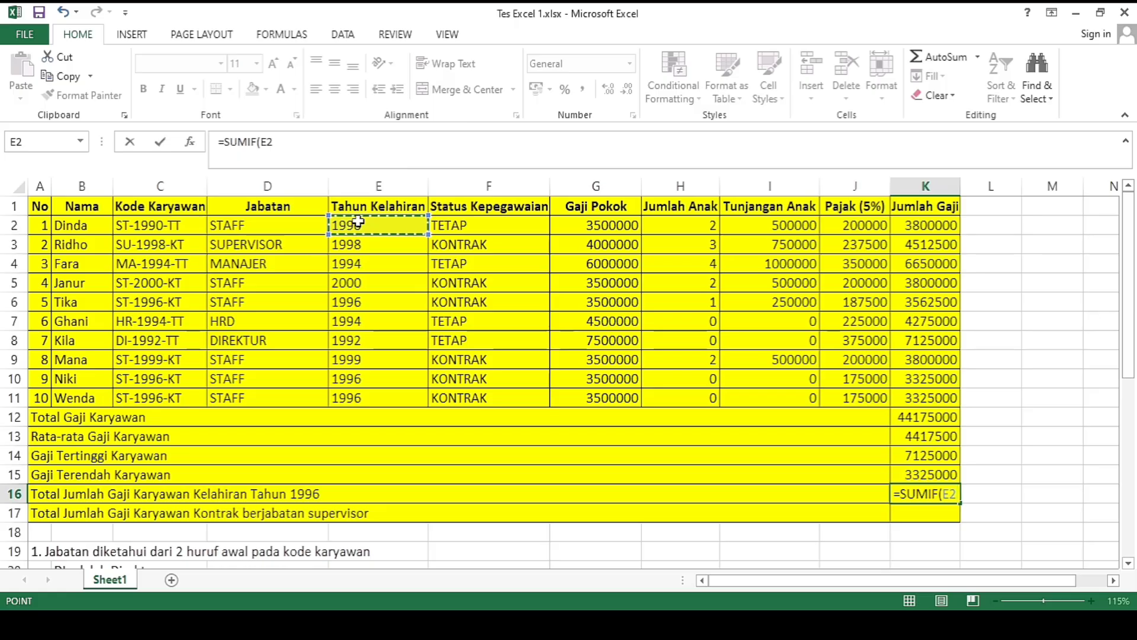
key(shift+Down)
key(shift+Down)
key(shift+Down)
key(shift+Down)
key(shift+Down)
key(shift+Down)
key(shift+Down)
key(shift+Down)
key(shift+Down)
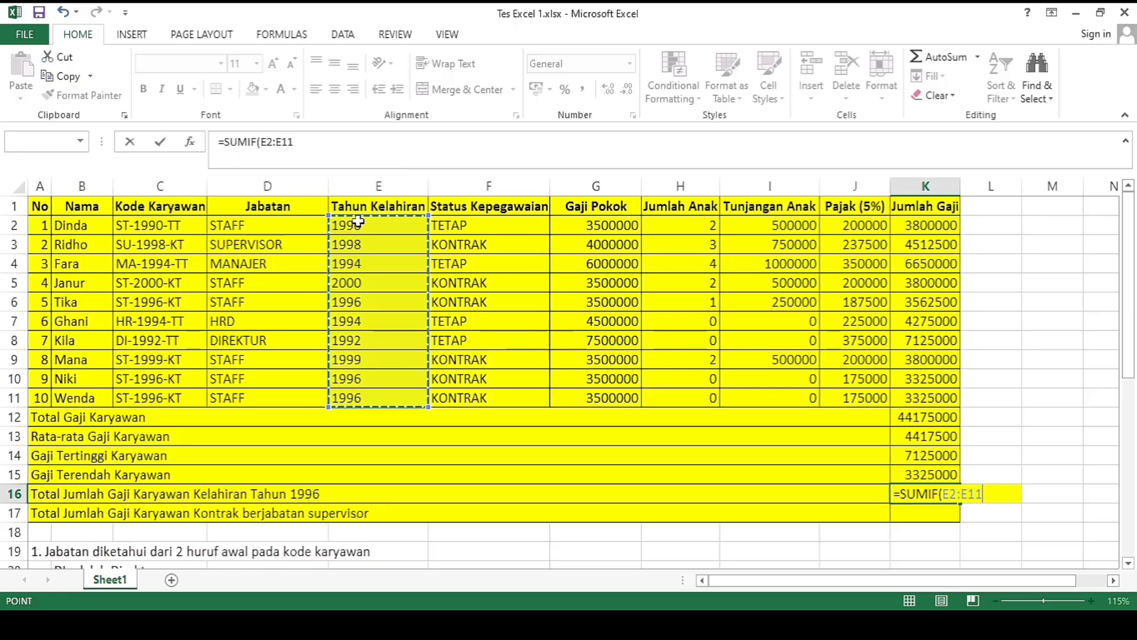
text(;)
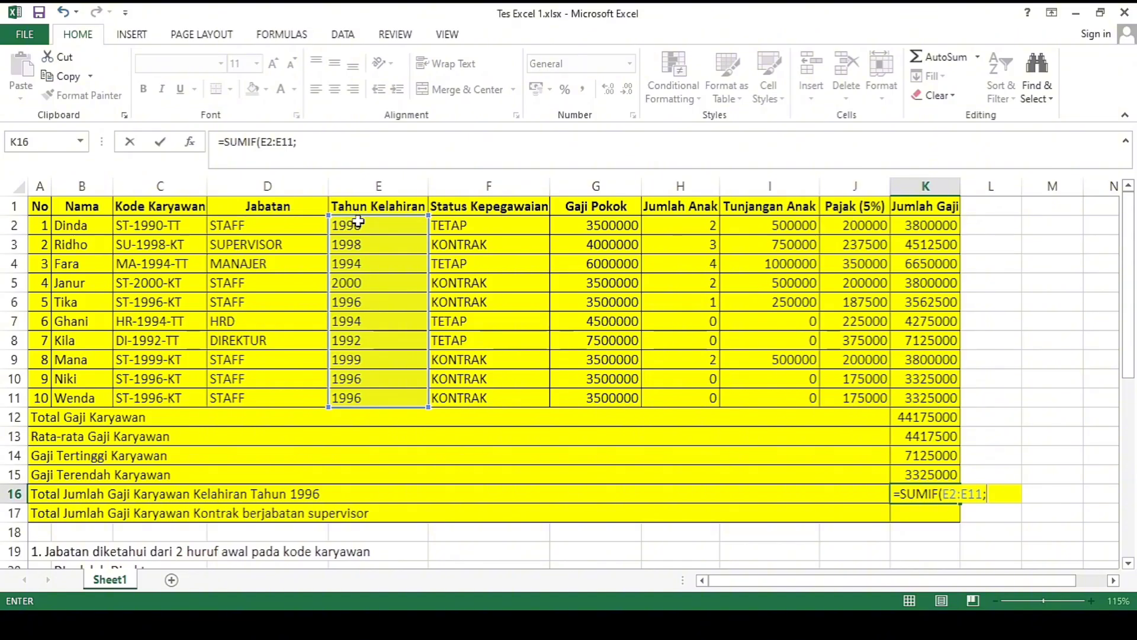
Step: Complete the SUMIF formula in K16 with the criterion 1996 and the Jumlah Gaji cells K2:K11 as the sum range
text(1996;)
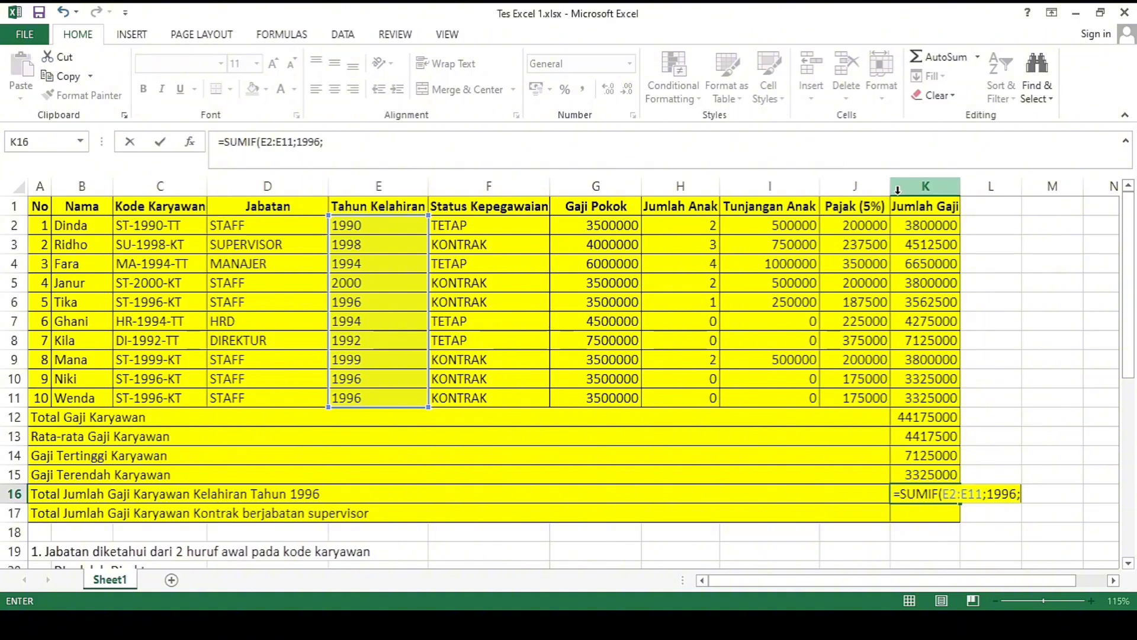
click(928, 222)
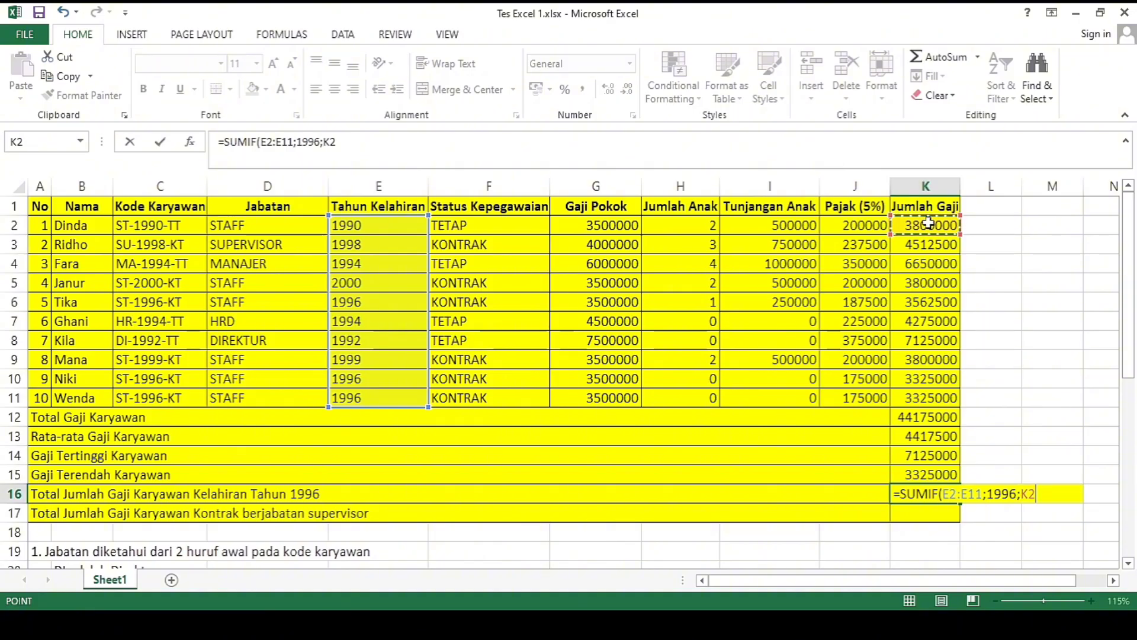
key(shift+Down)
key(shift+Down)
key(shift+Down)
key(shift+Down)
key(shift+Down)
key(shift+Down)
key(shift+Down)
key(shift+Down)
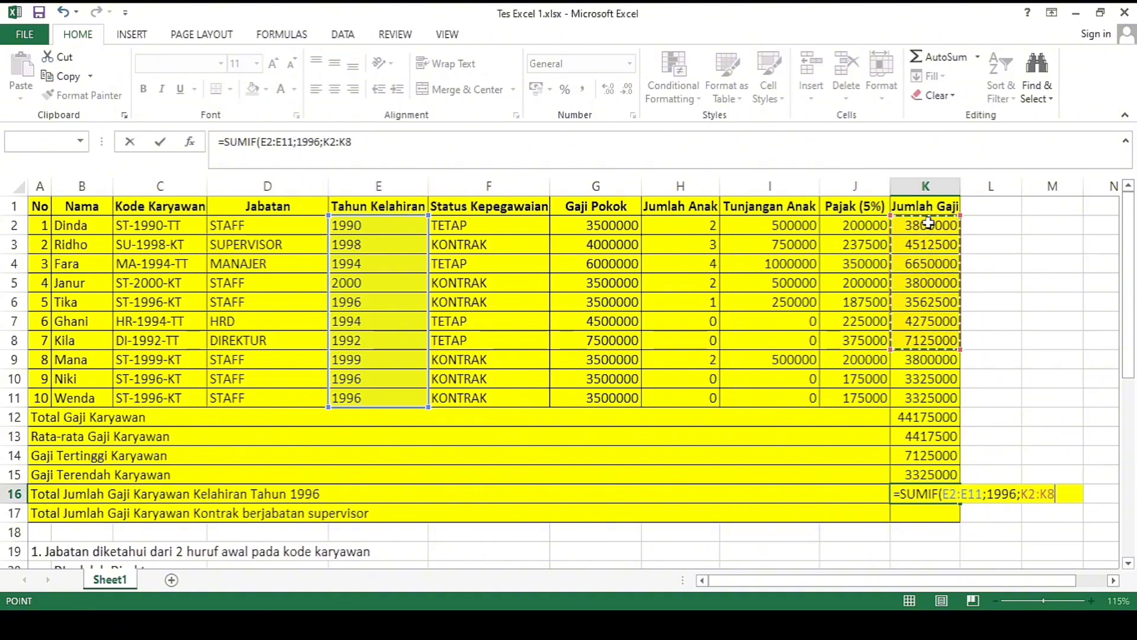
key(shift+Down)
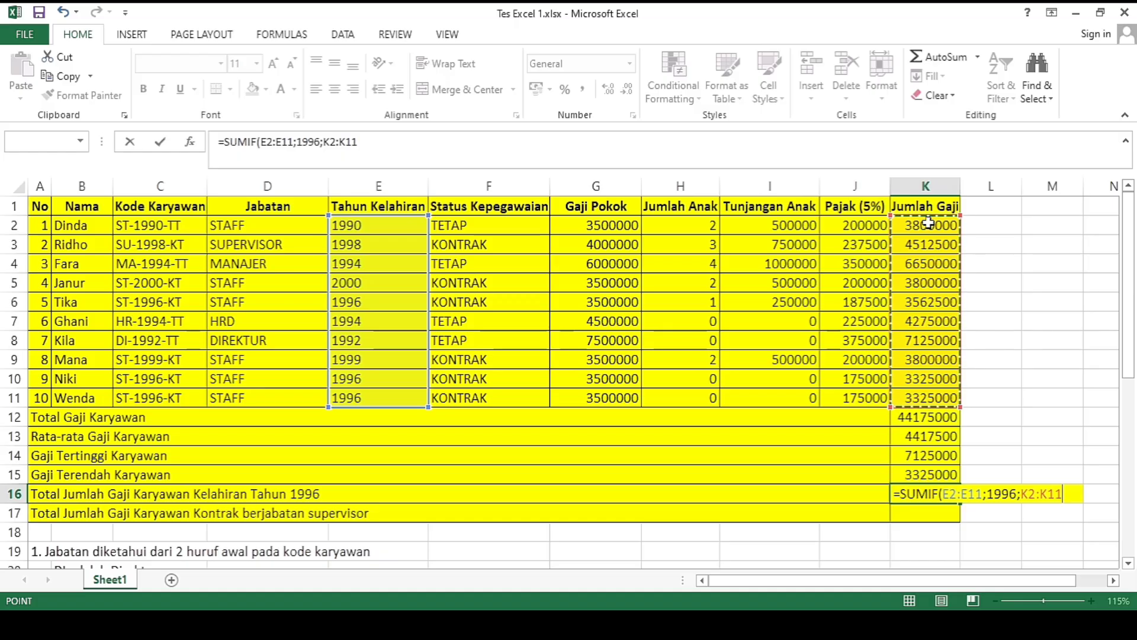
key(Return)
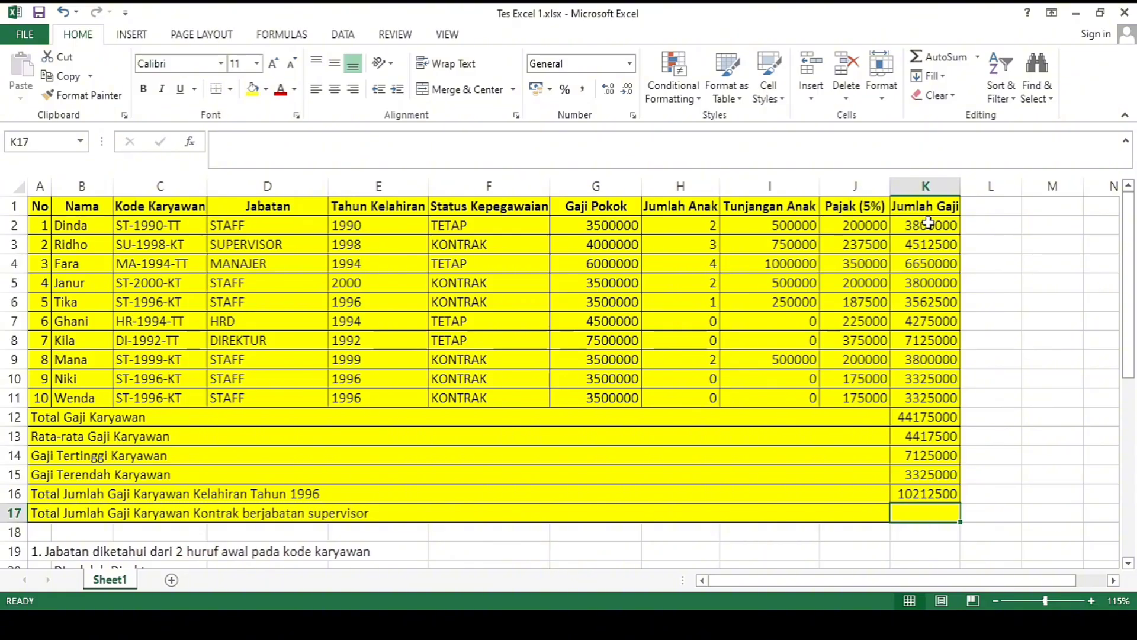
Step: Start a SUMIFS formula in K17 for contract supervisors, with the Jumlah Gaji cells K2:K11 as the sum range
text(=)
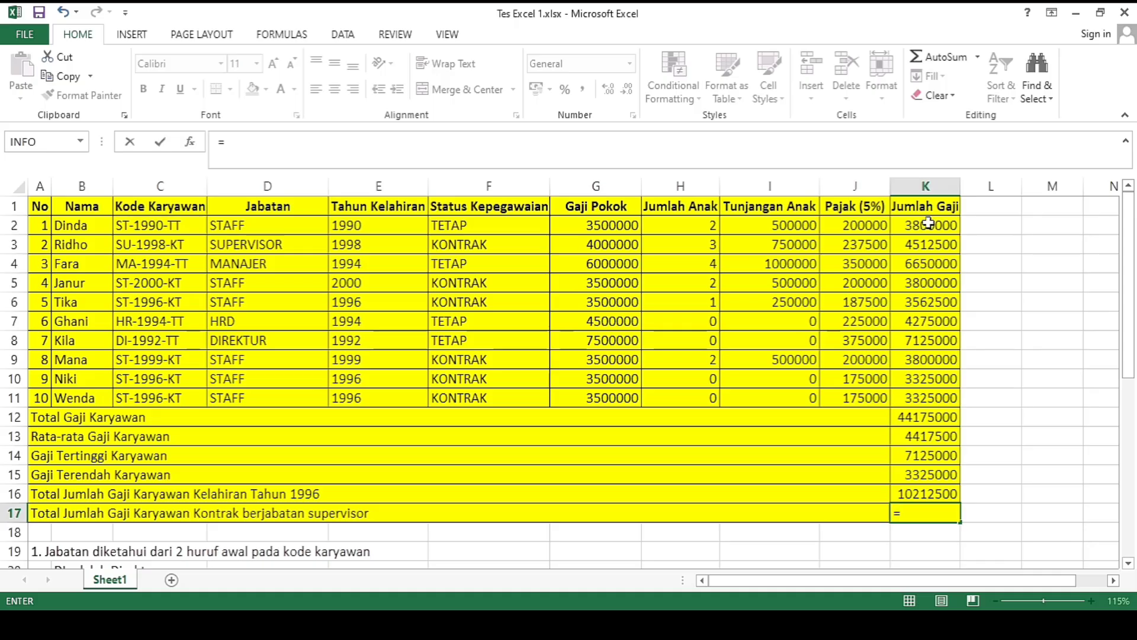
text(SUMIF)
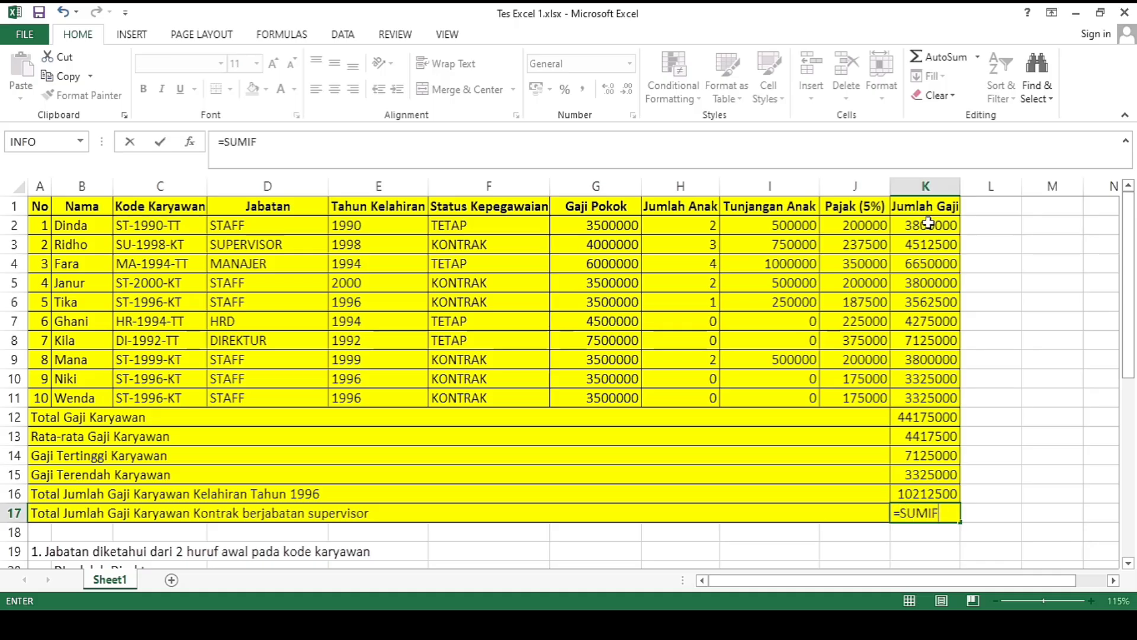
text(S()
click(928, 223)
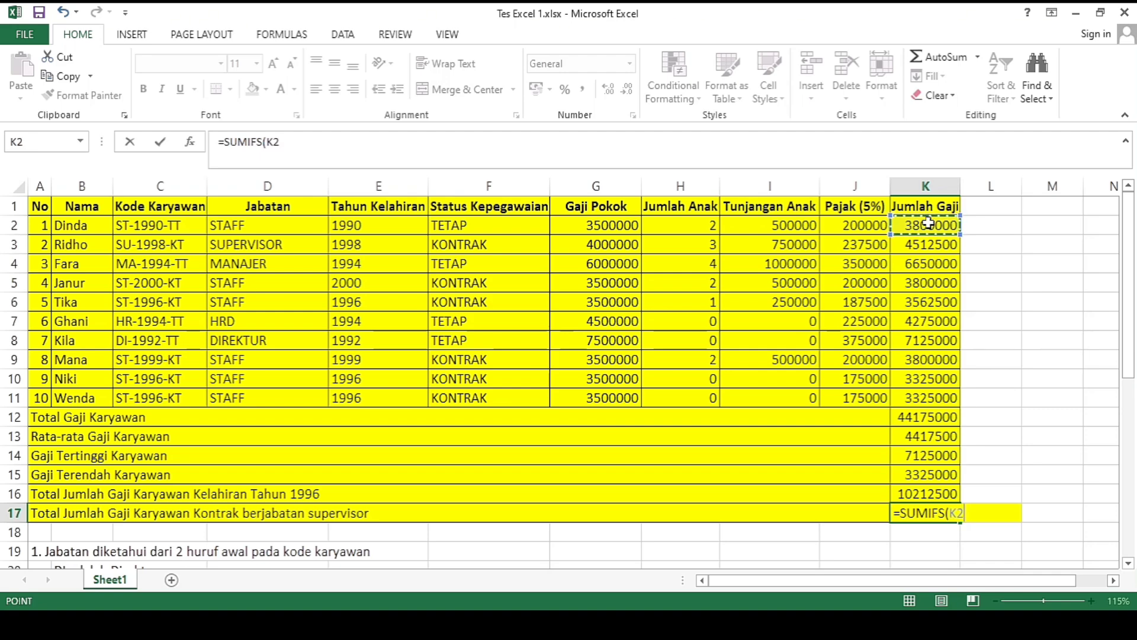
key(shift+Down)
key(shift+Down)
key(shift+Down)
key(shift+Down)
key(shift+Down)
key(shift+Down)
key(shift+Down)
key(shift+Down)
key(shift+Down)
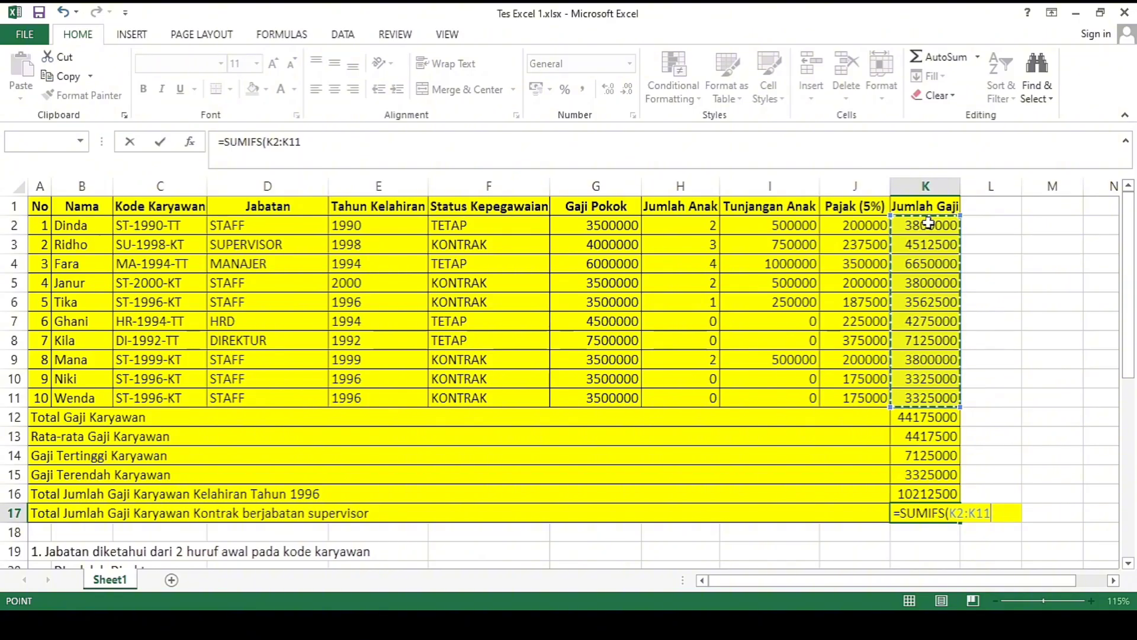
text(;)
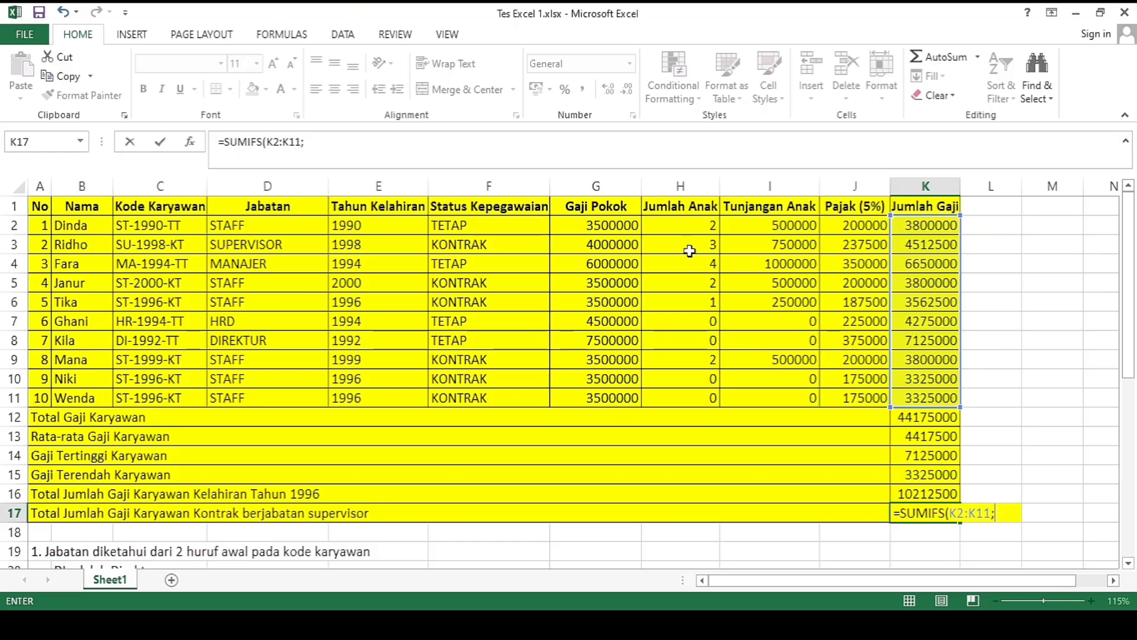
Step: Add the first SUMIFS condition in K17: the Status Kepegawaian range F2:F11 with the criterion "KONTRAK"
click(492, 225)
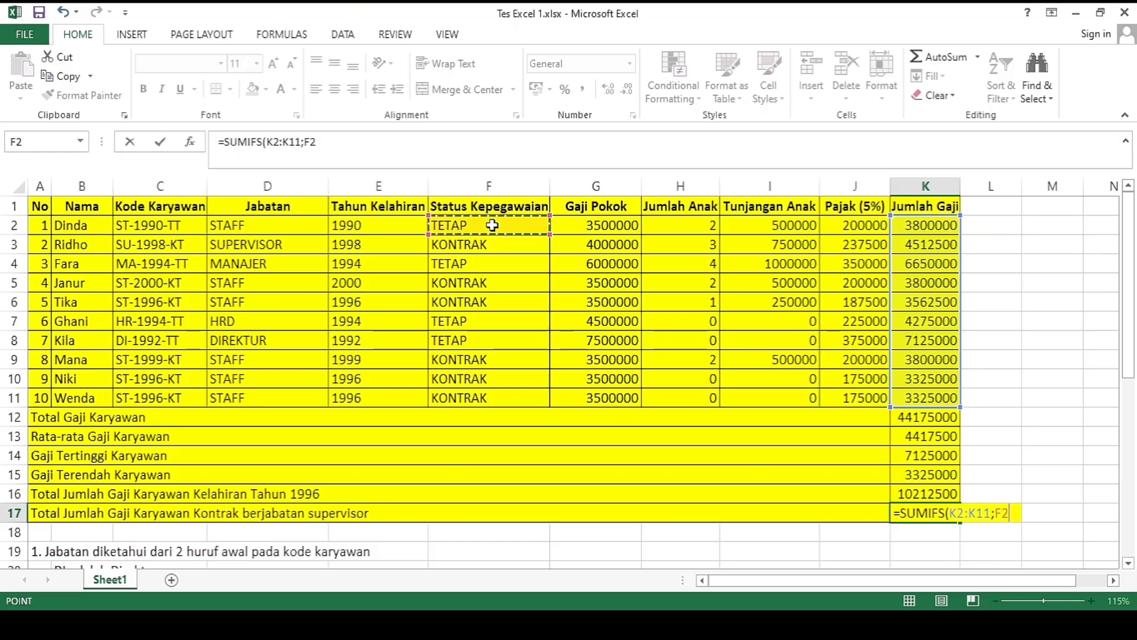
key(shift+Down)
key(shift+Down)
key(shift+Down)
key(shift+Down)
key(shift+Down)
key(shift+Down)
key(shift+Down)
key(shift+Down)
key(shift+Down)
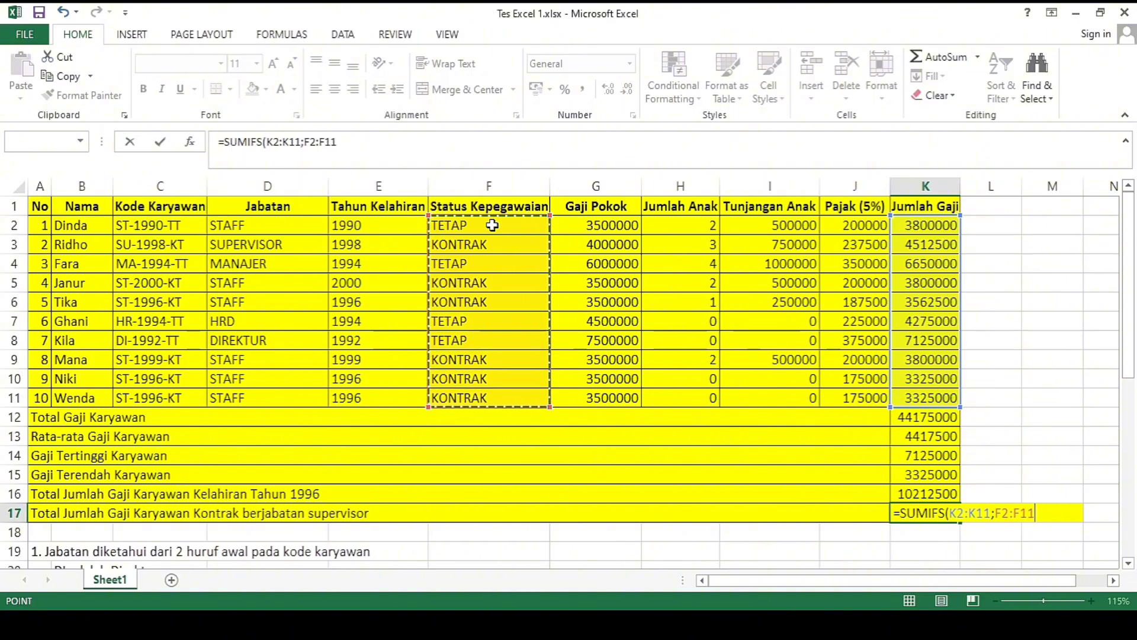
text(;)
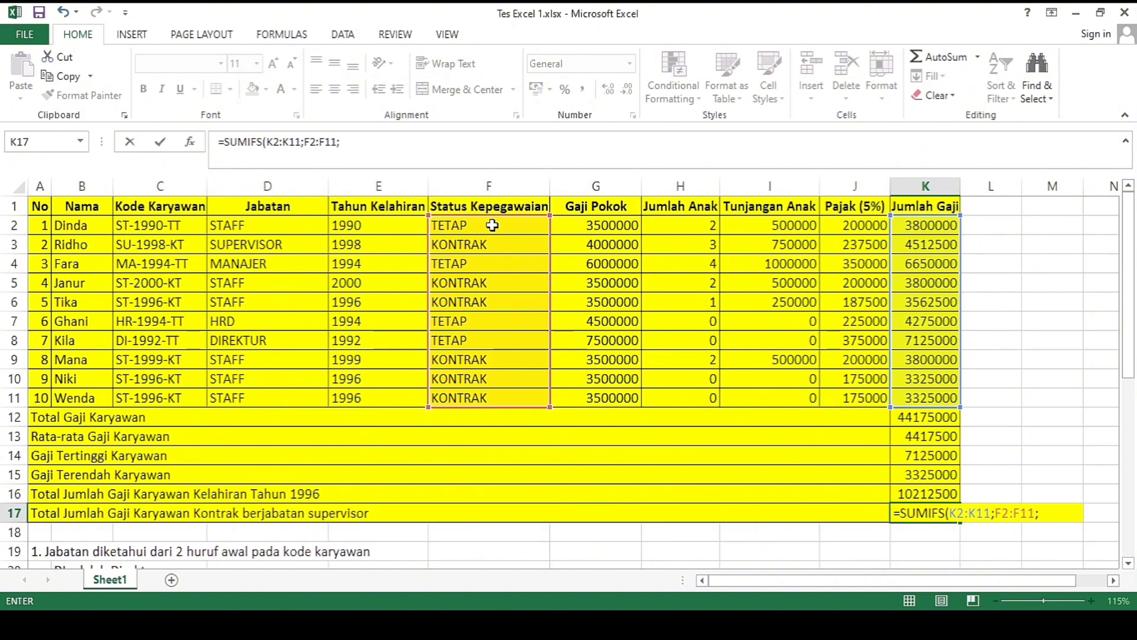
text("KONTRAK)
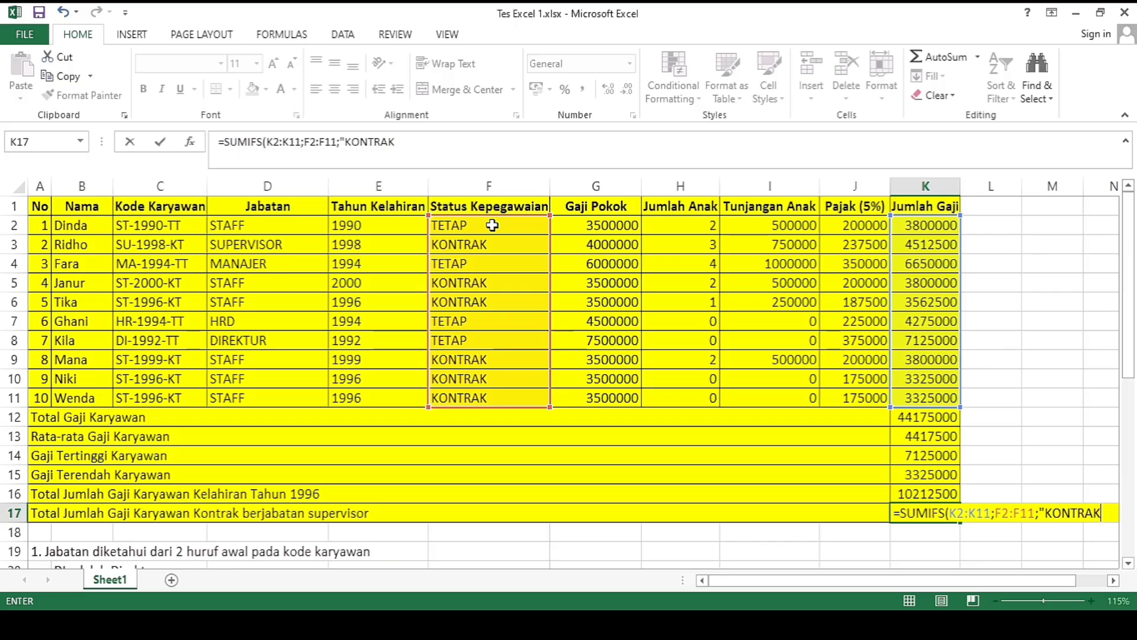
text(";)
Step: Add the second SUMIFS condition, the Jabatan range D2:D11 with the criterion "SUPERVISOR", and enter the formula in K17
click(284, 229)
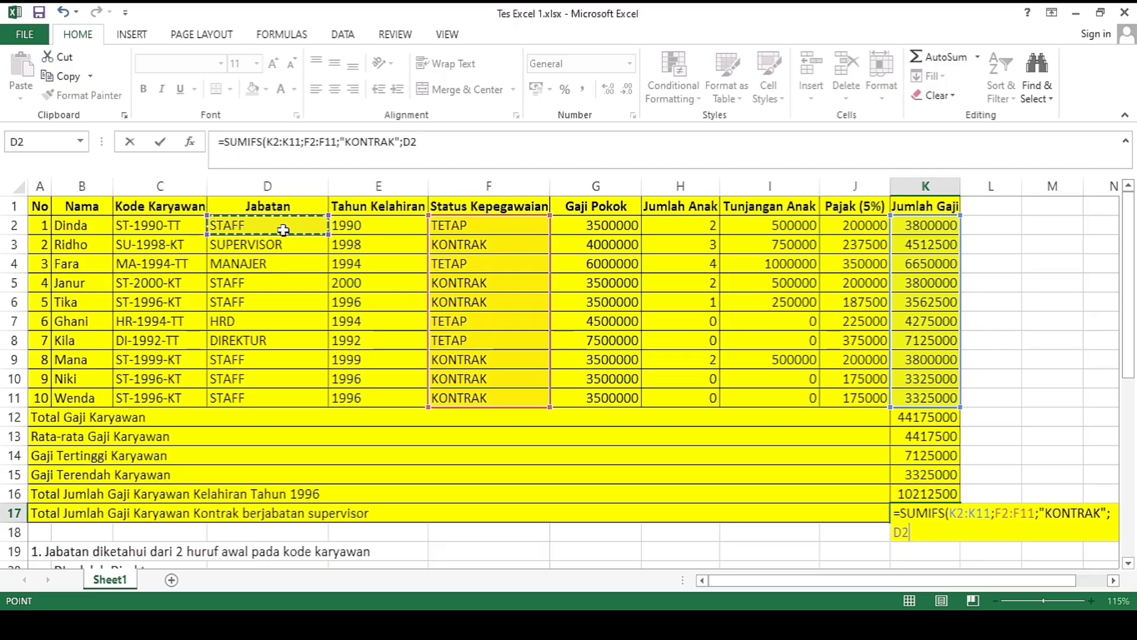
key(shift+Down)
key(shift+Down)
key(shift+Down)
key(shift+Down)
key(shift+Down)
key(shift+Down)
key(shift+Down)
key(shift+Down)
key(shift+Down)
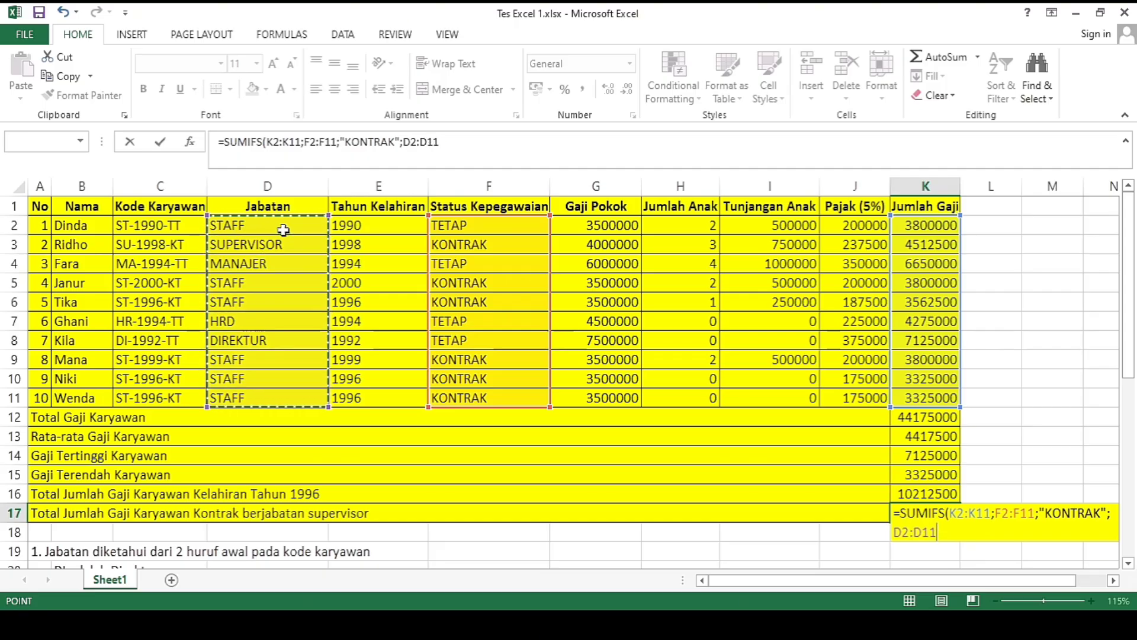
text(;)
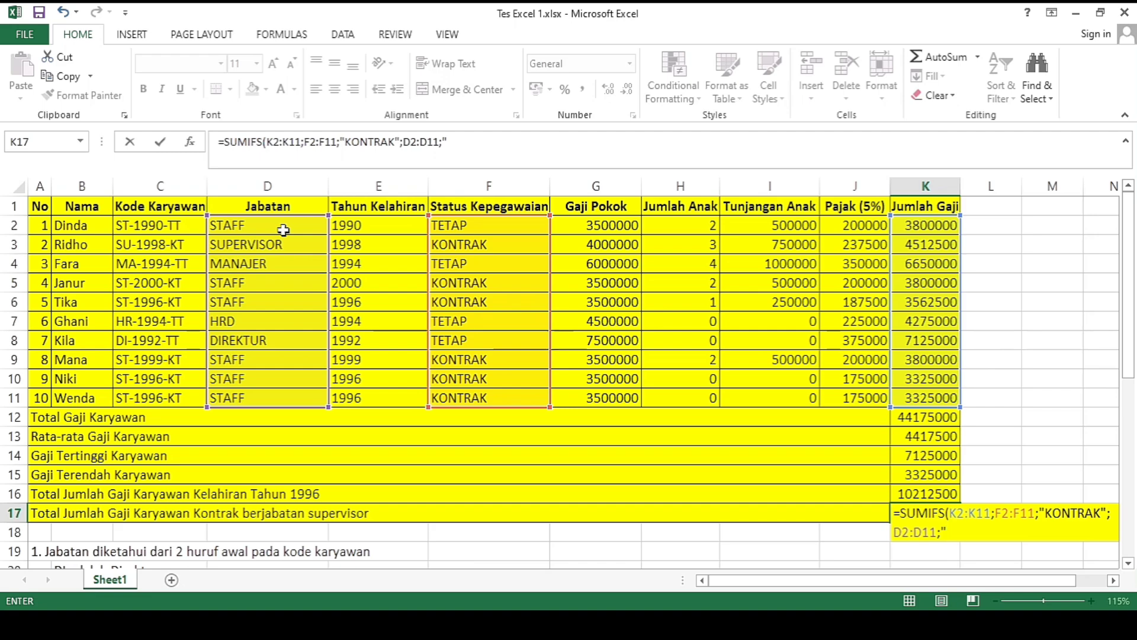
text("SUPERVISOR)
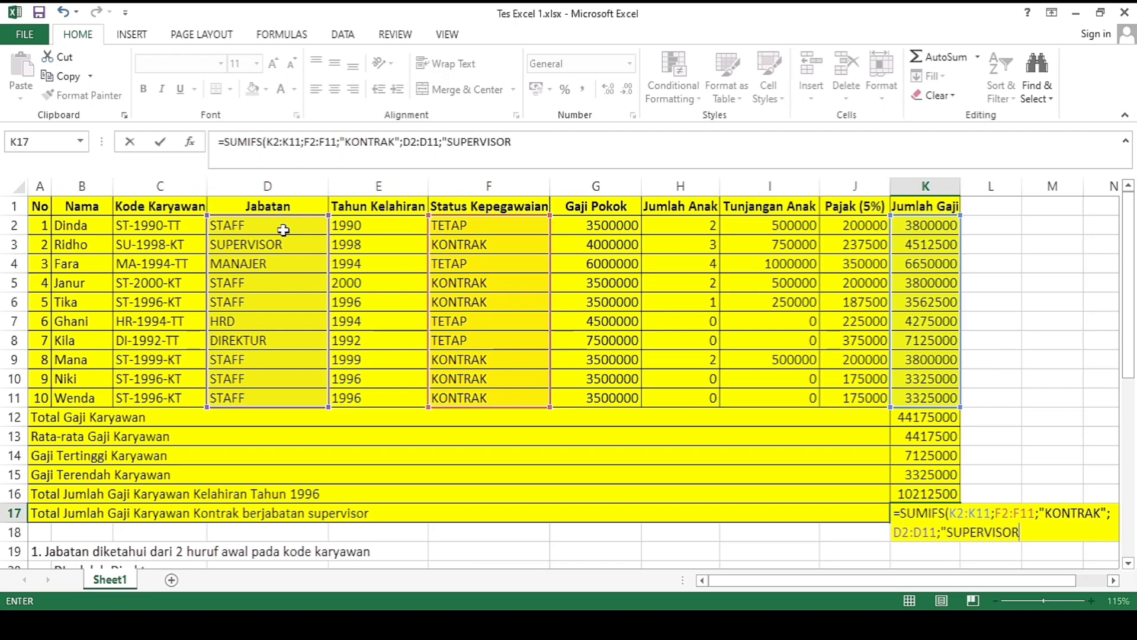
text("))
key(Return)
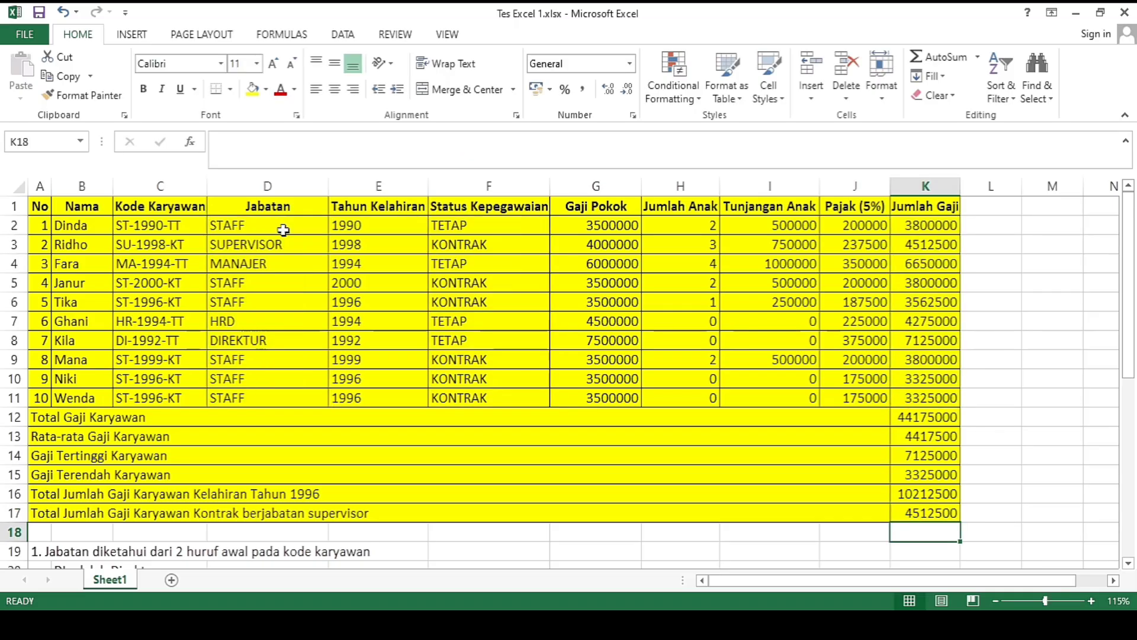